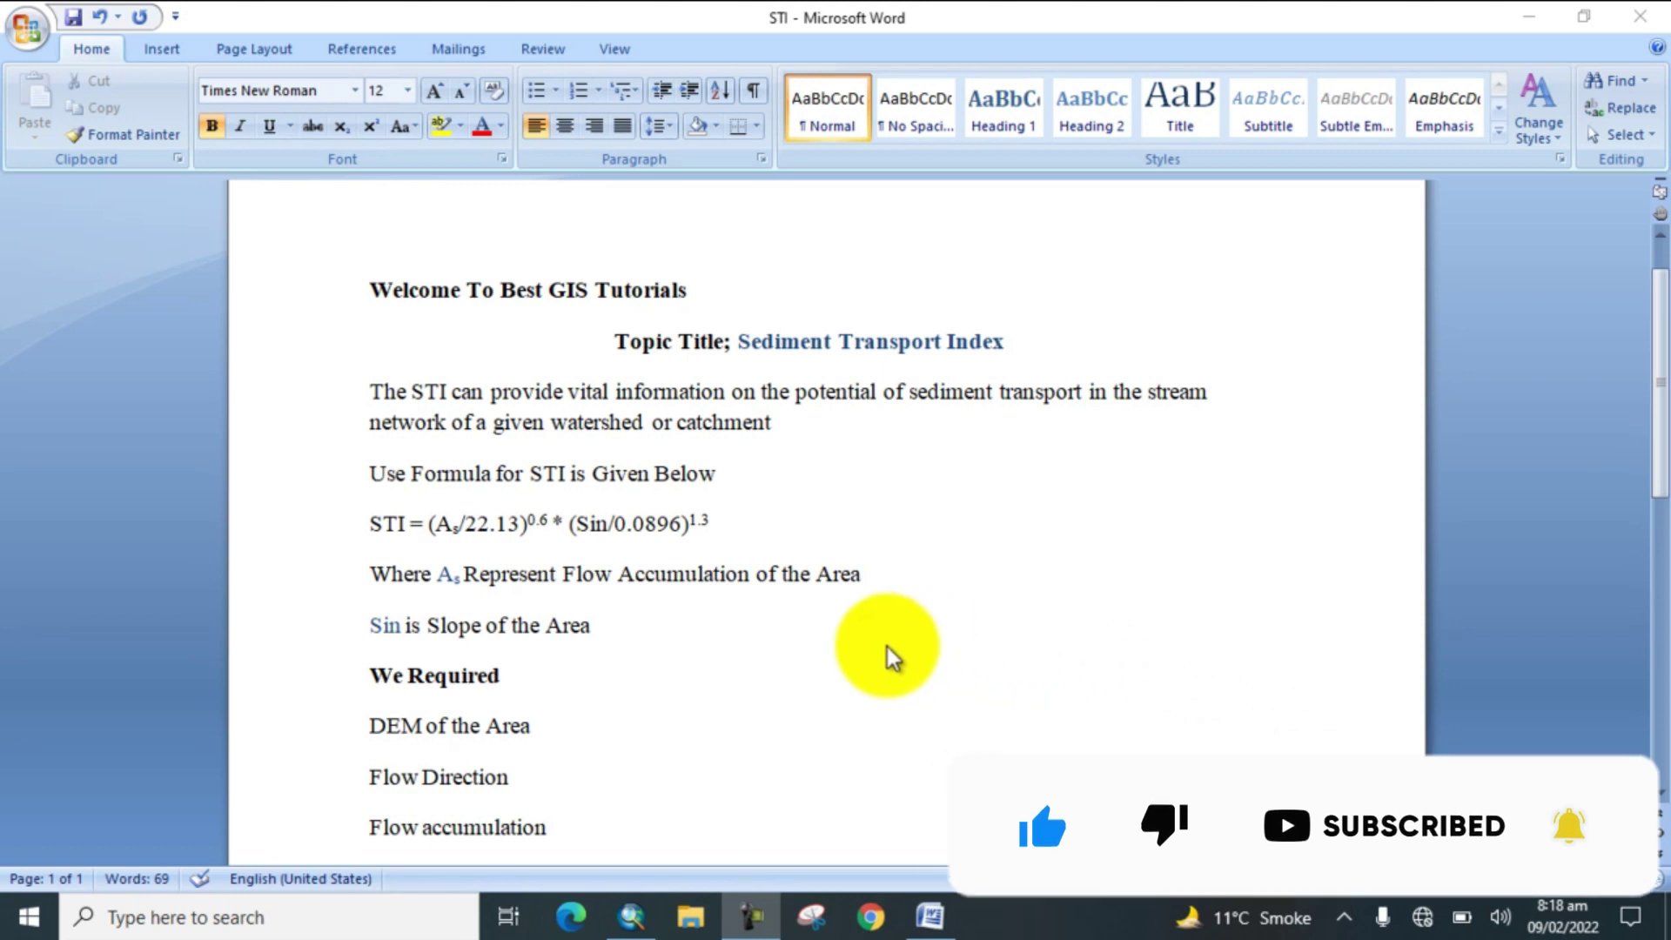
- Scroll through the Word notes on the STI formula STI = (As/22.13)^0.6 * (Sin/0.0896)^1.3 and its inputs
scroll(740, 662, "down", 1)
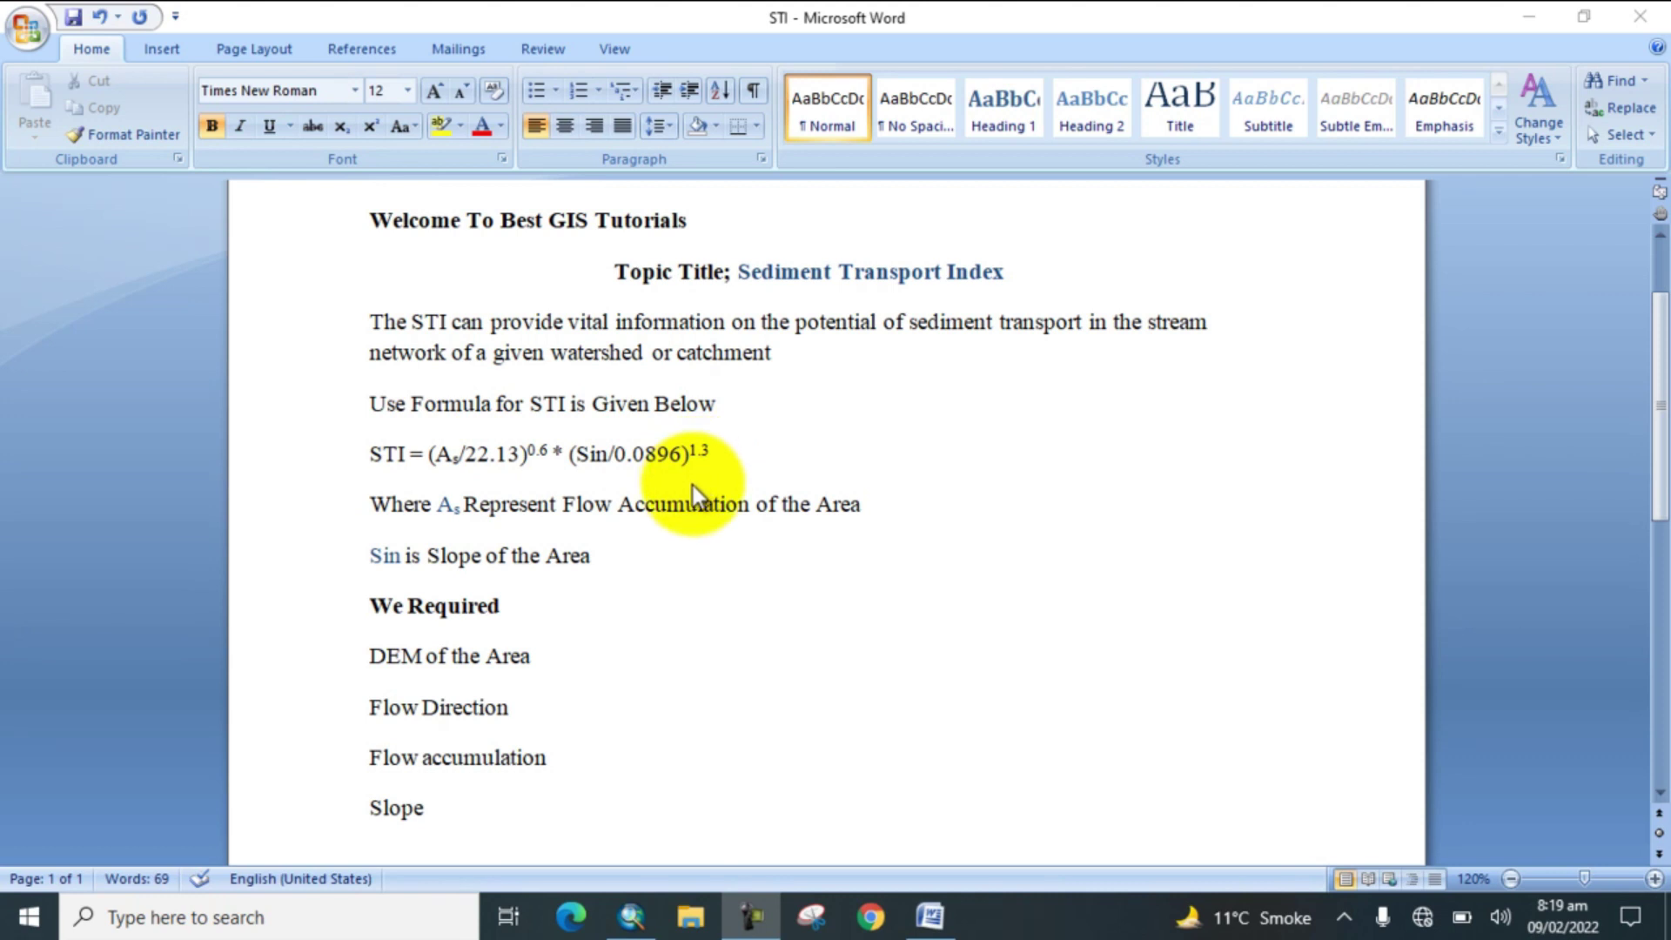
- Add the Master_DEM_N_Pak.tif elevation raster to the ArcMap map
left_click(633, 918)
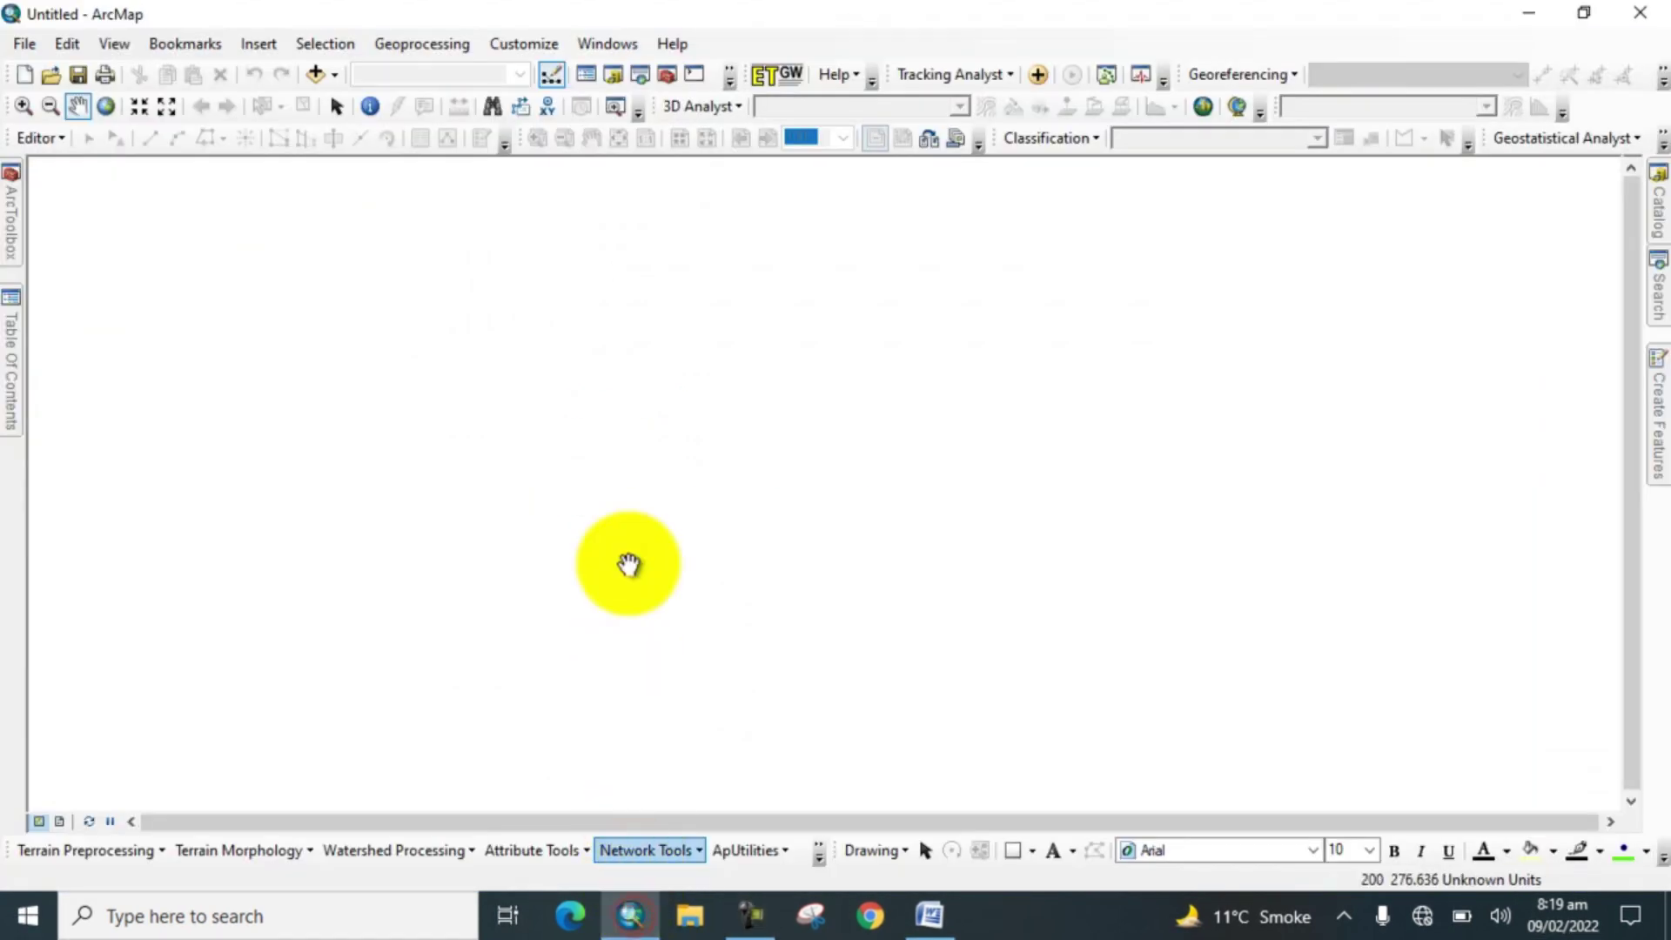
left_click(316, 74)
left_click(663, 332)
left_click(1074, 571)
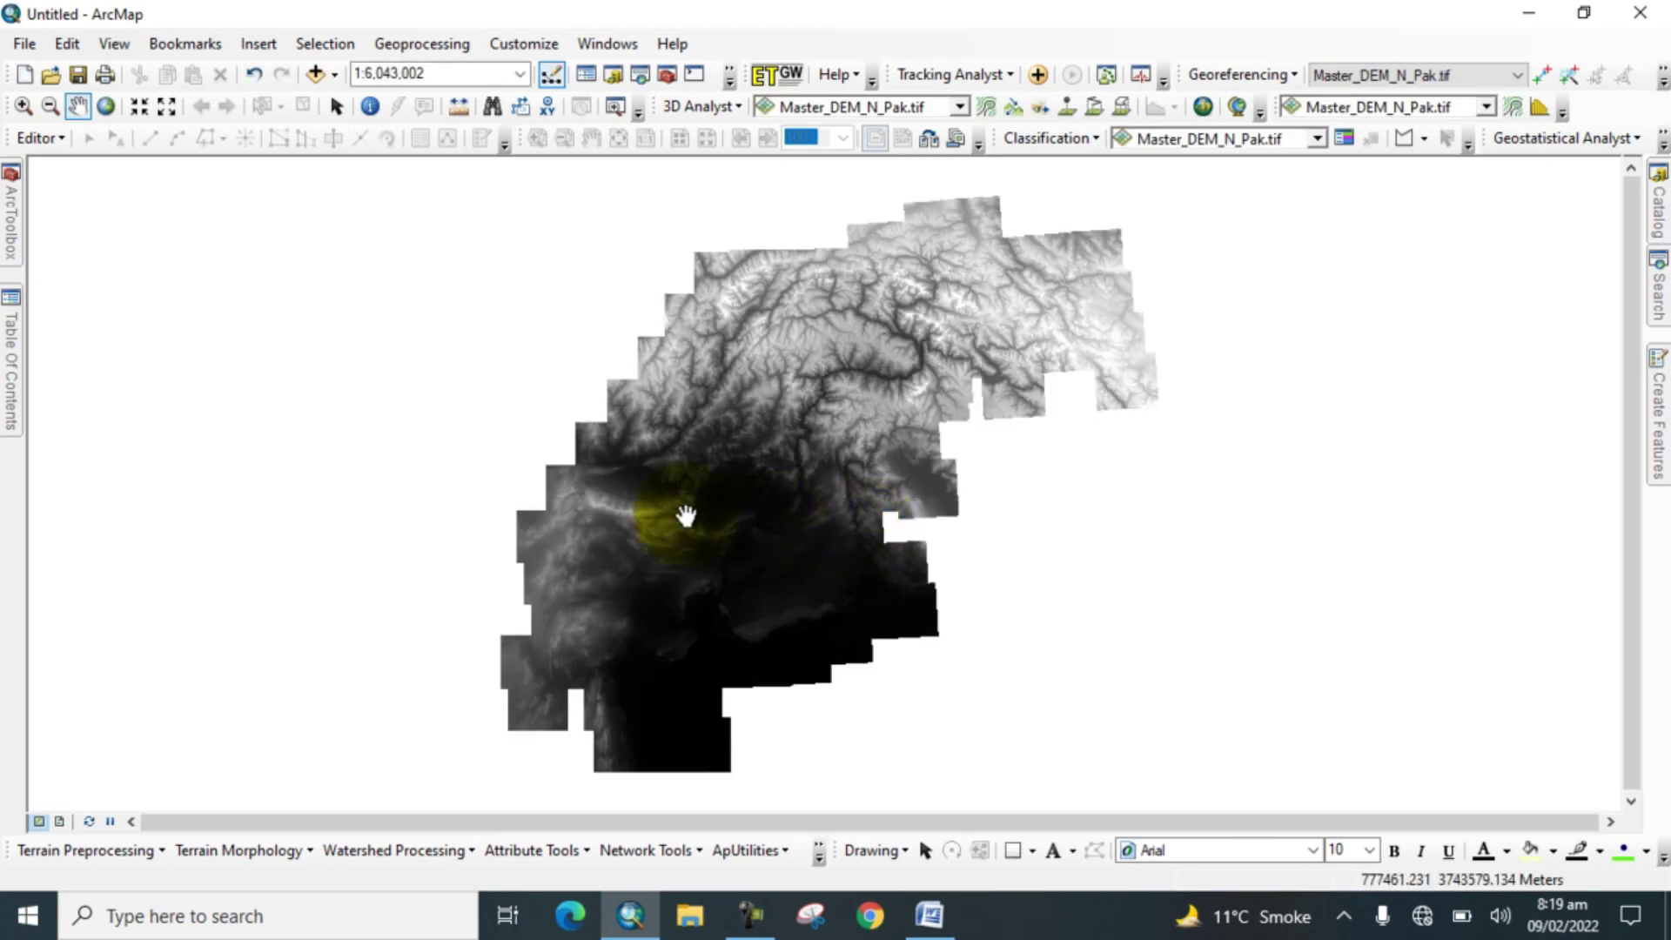
- Add KPK.shp from D:\Kpk shpfile as the district boundary layer
left_click(314, 70)
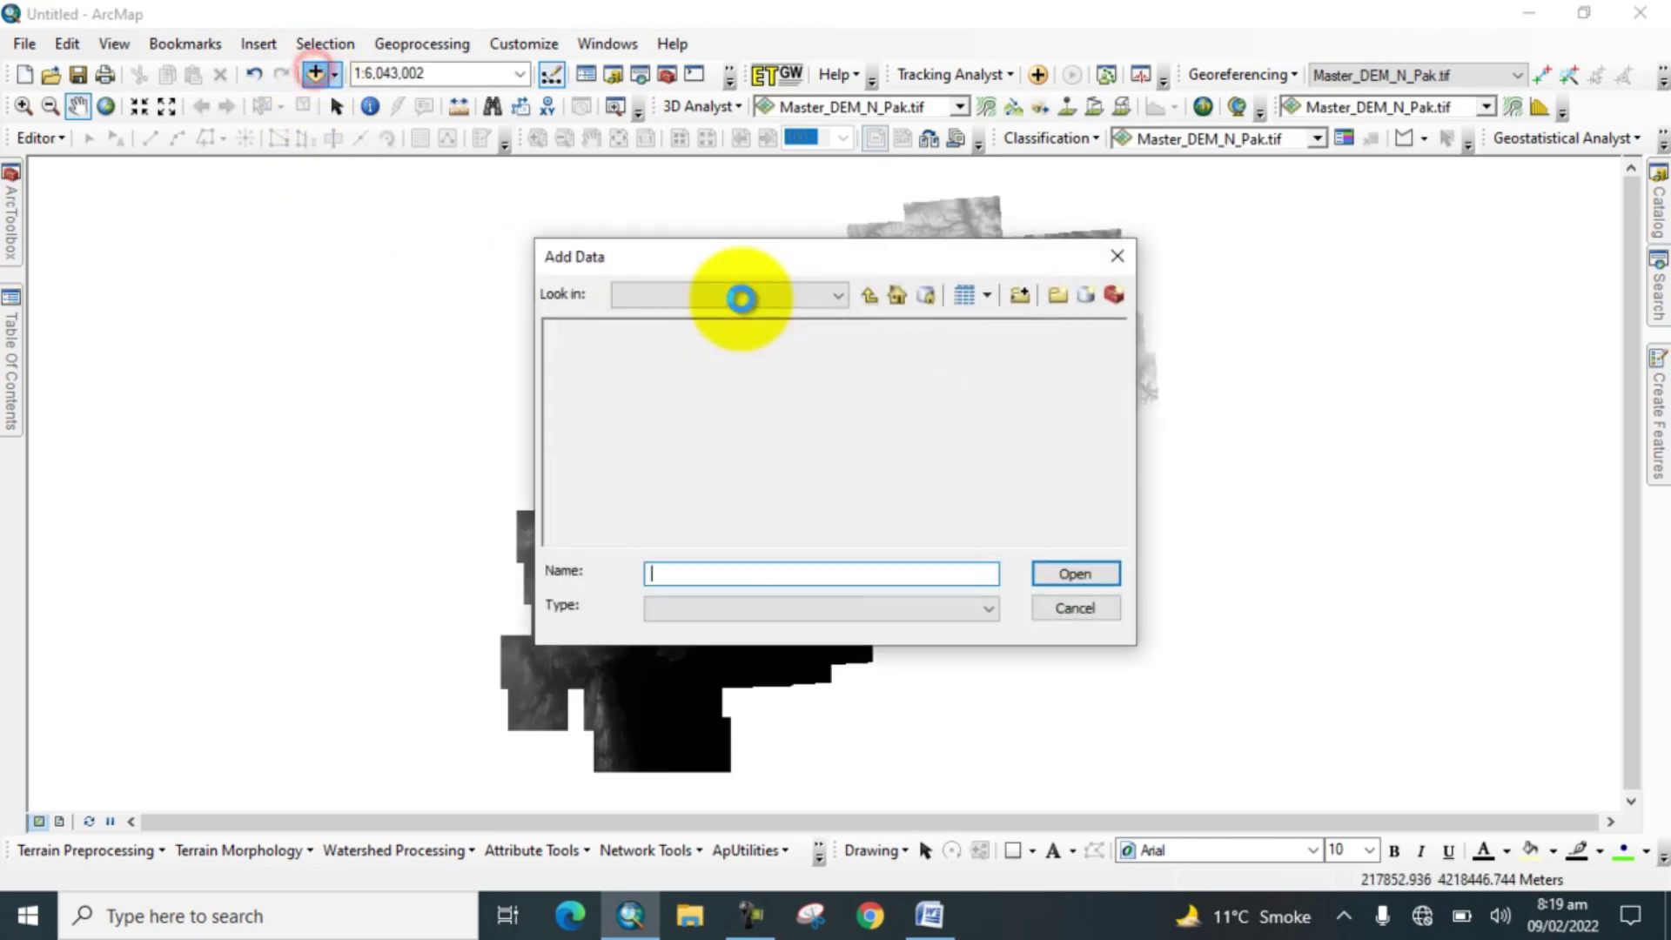
left_click(869, 296)
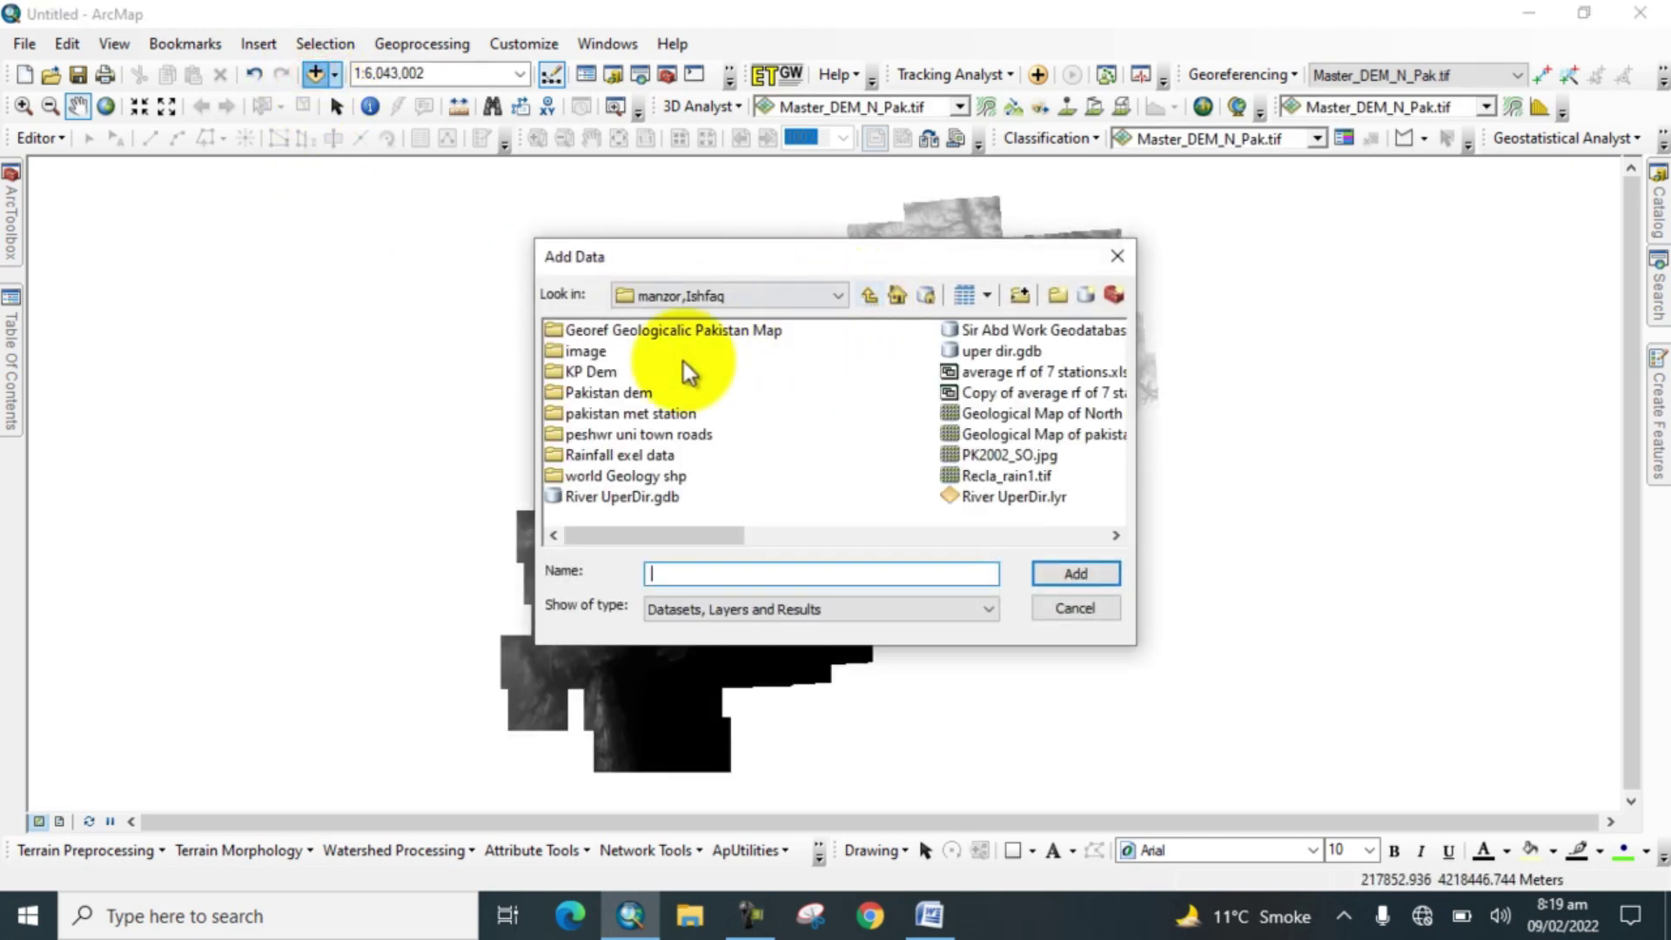
left_click(866, 296)
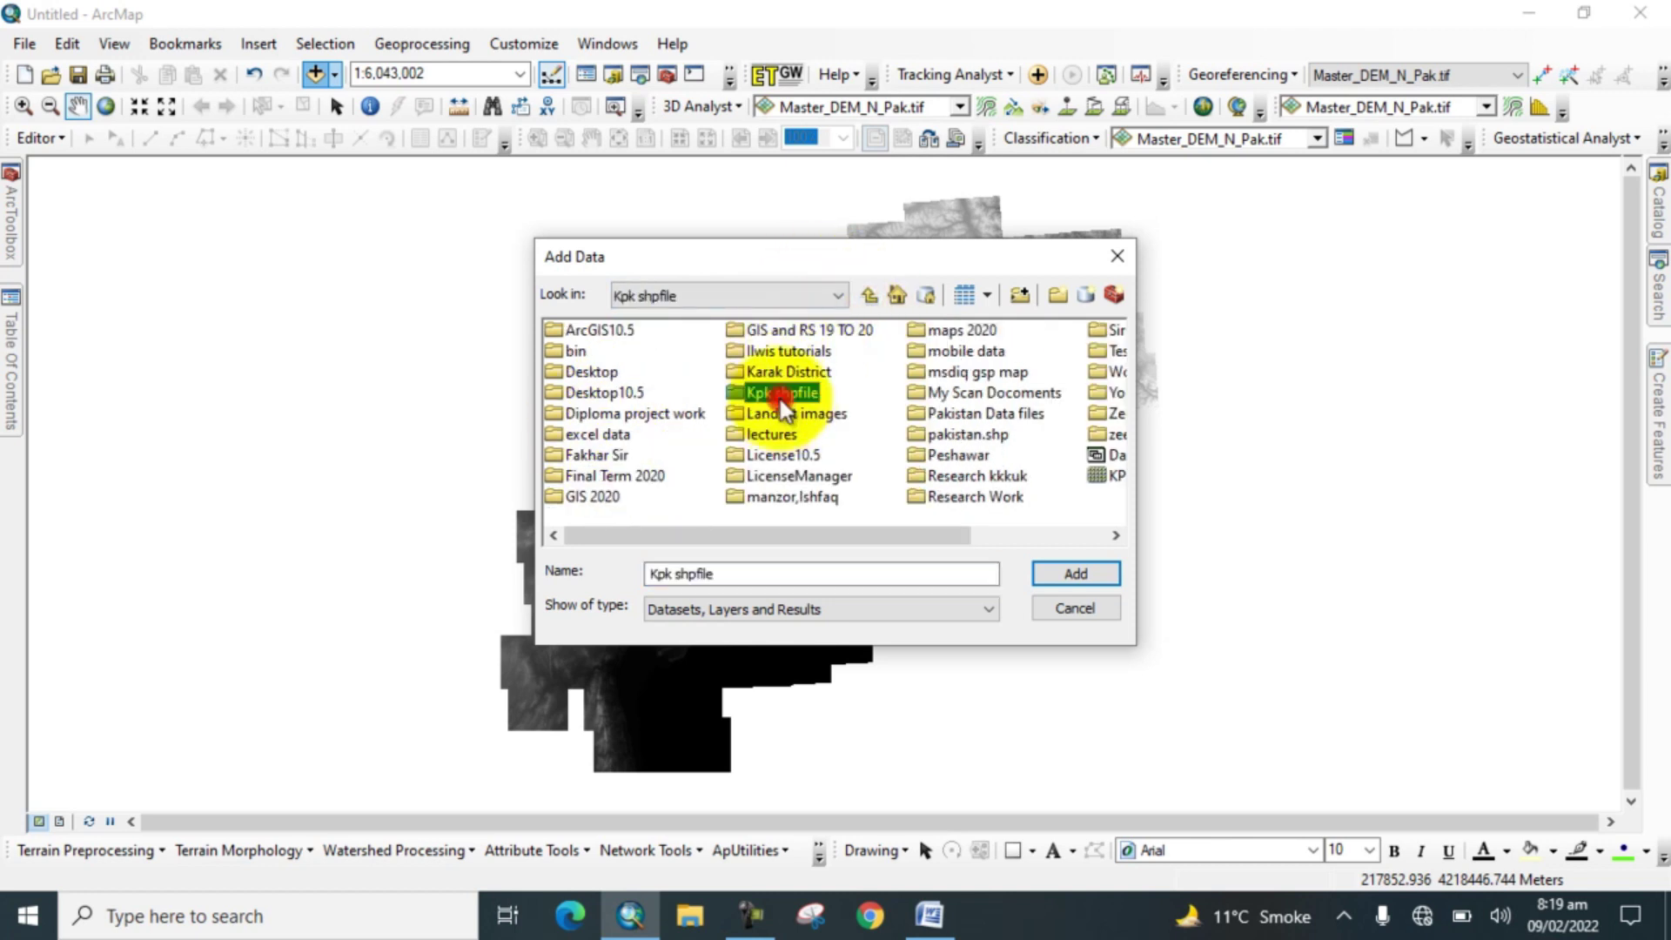
double_click(780, 400)
left_click(593, 373)
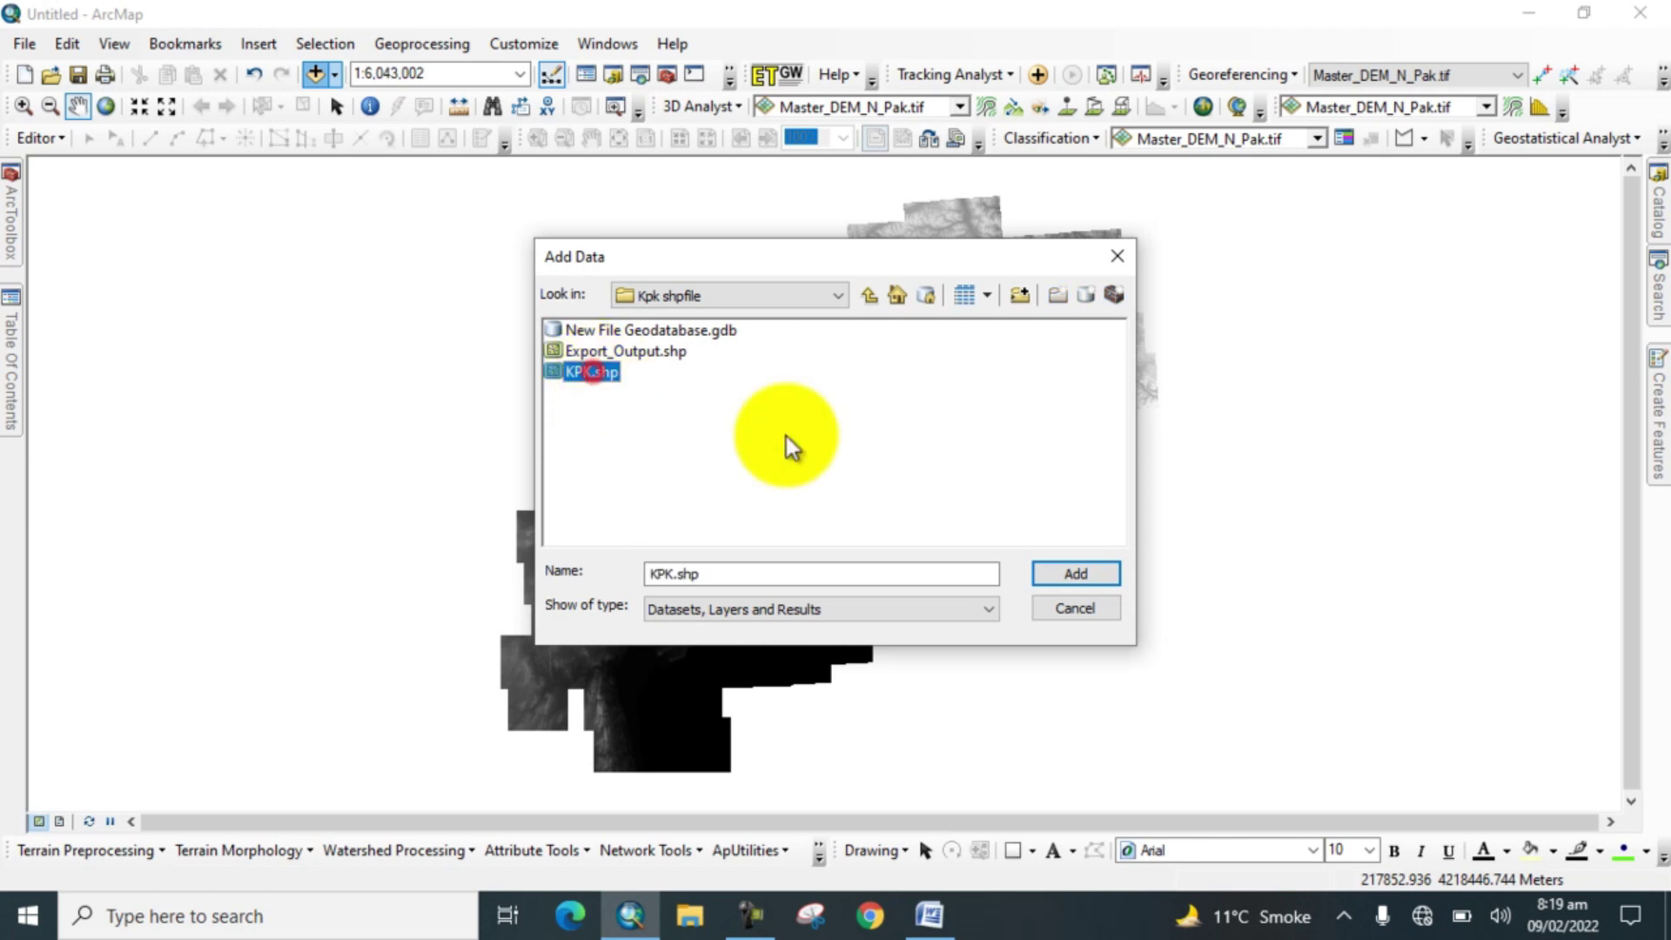
left_click(1076, 573)
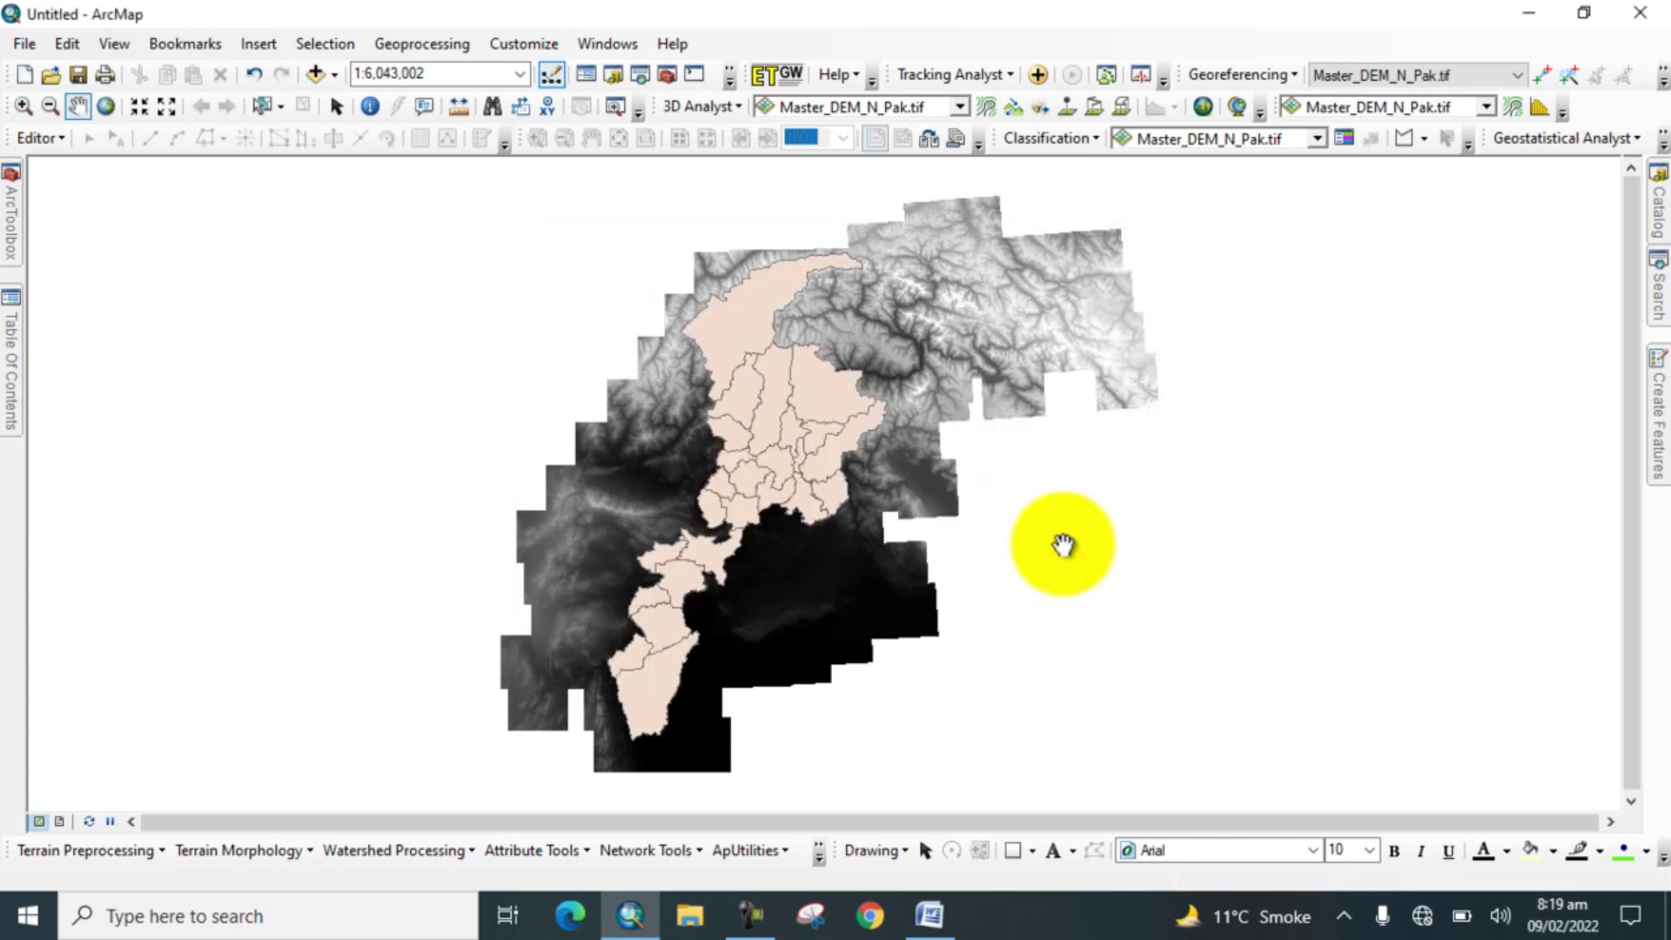
- Select the district polygon to export on the KPK layer
scroll(732, 471, "down", 1)
scroll(732, 471, "down", 1)
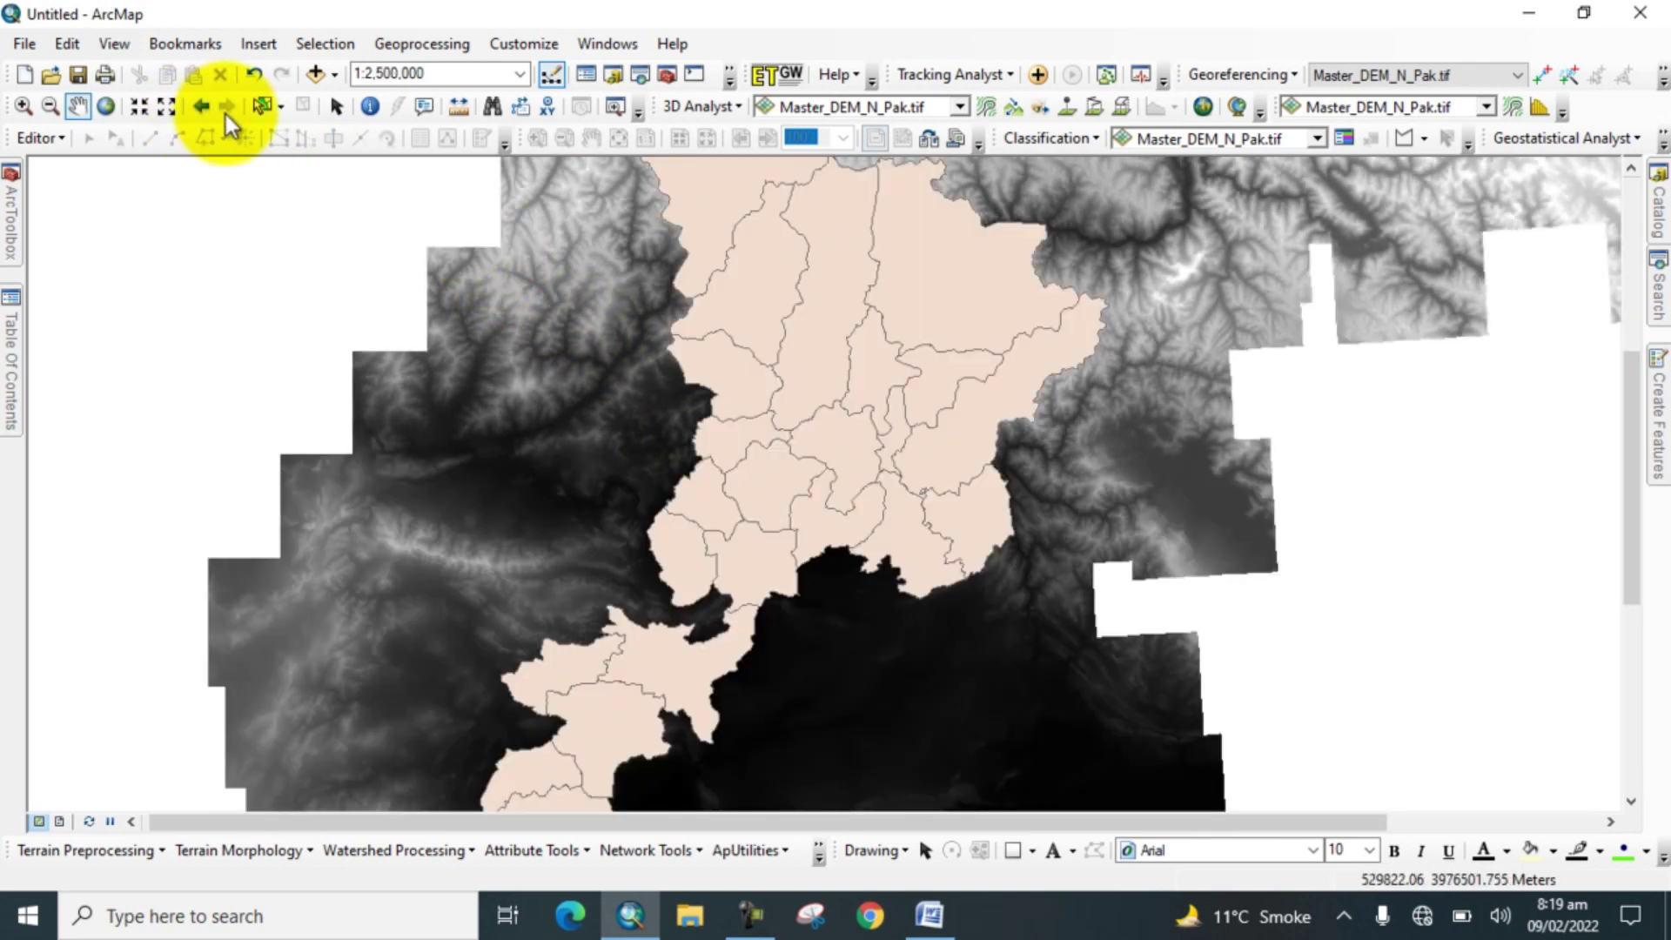
left_click(260, 105)
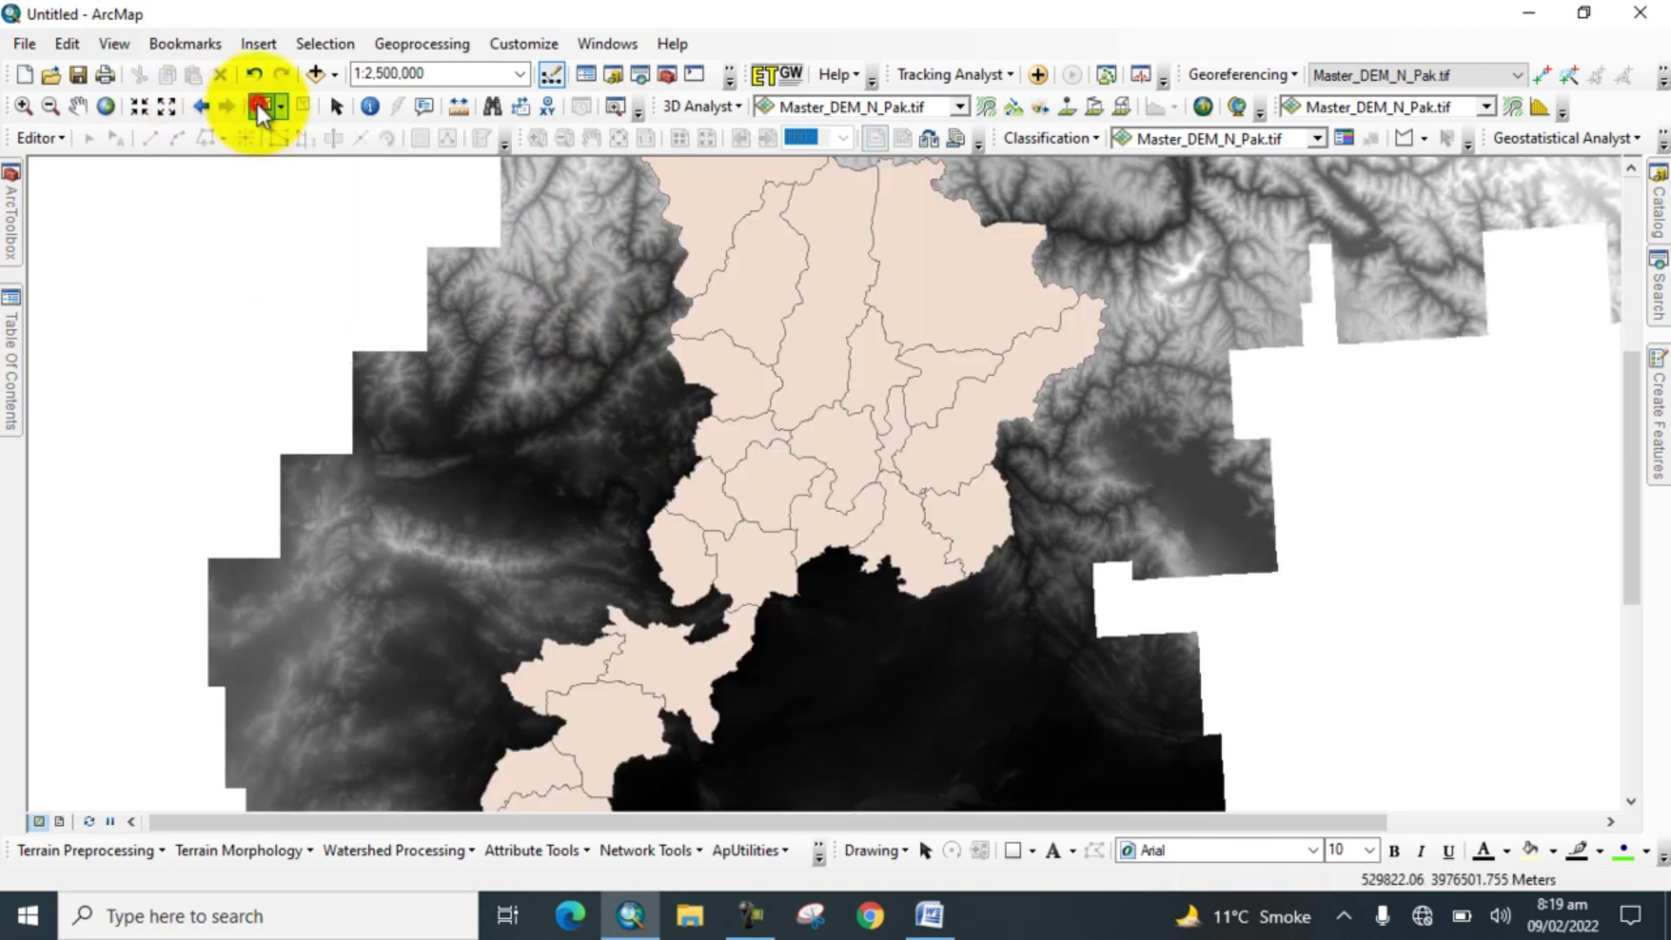
left_click(740, 385)
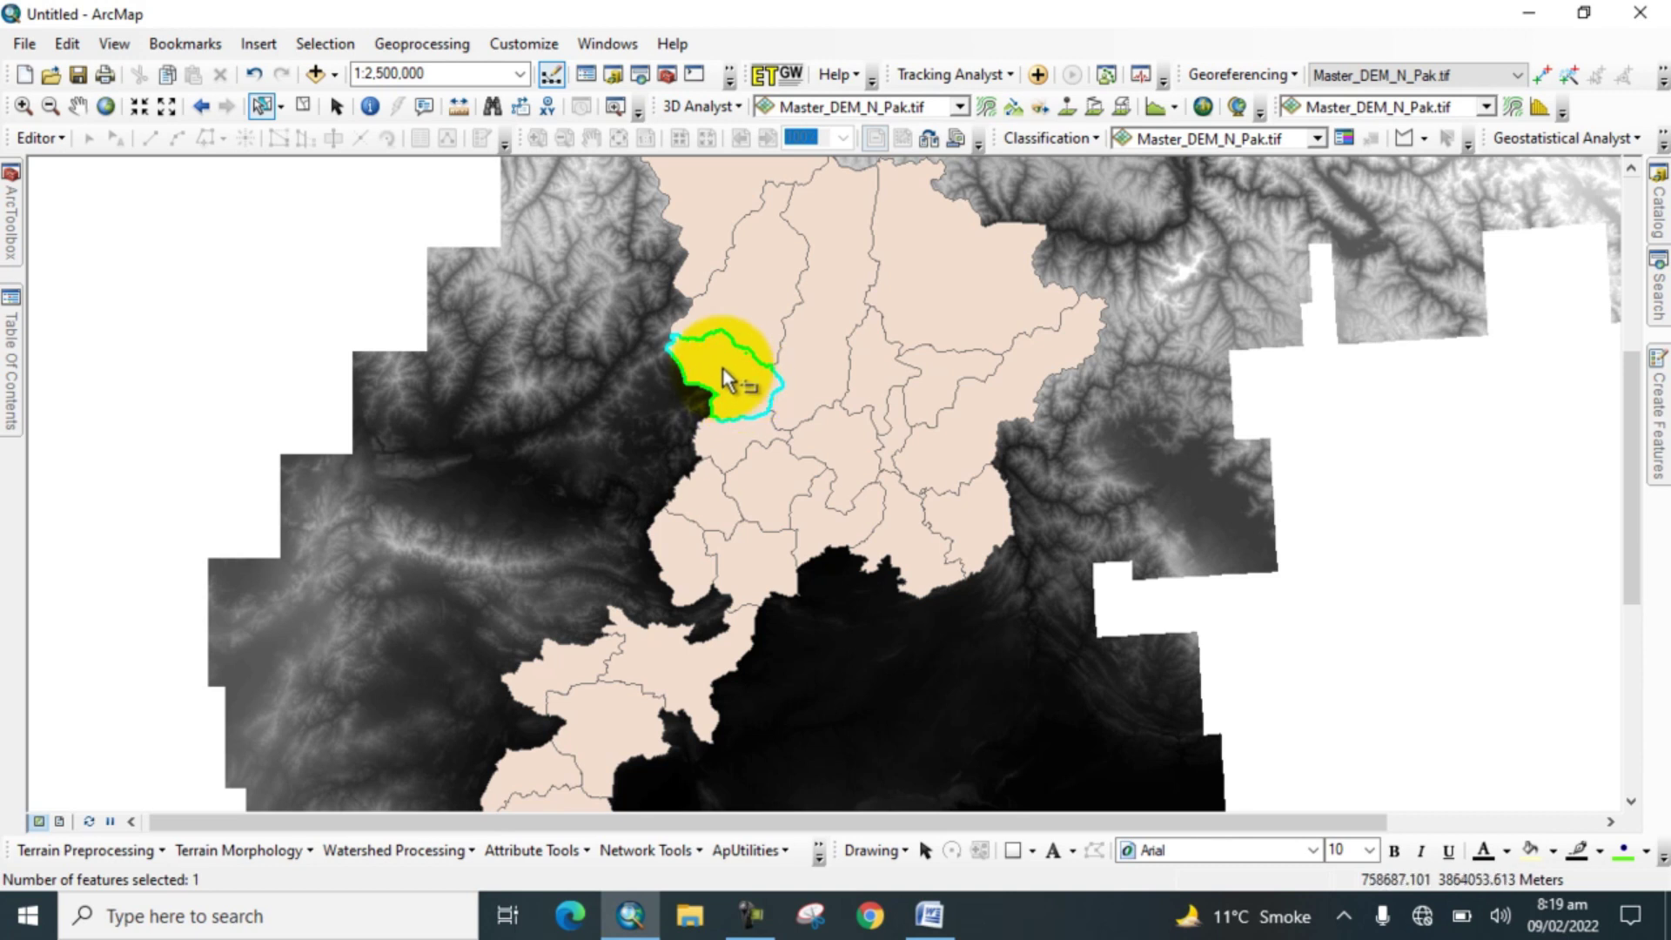
- Export the selected district as Export_Output_21, add it to the map, and hide KPK
left_click(9, 348)
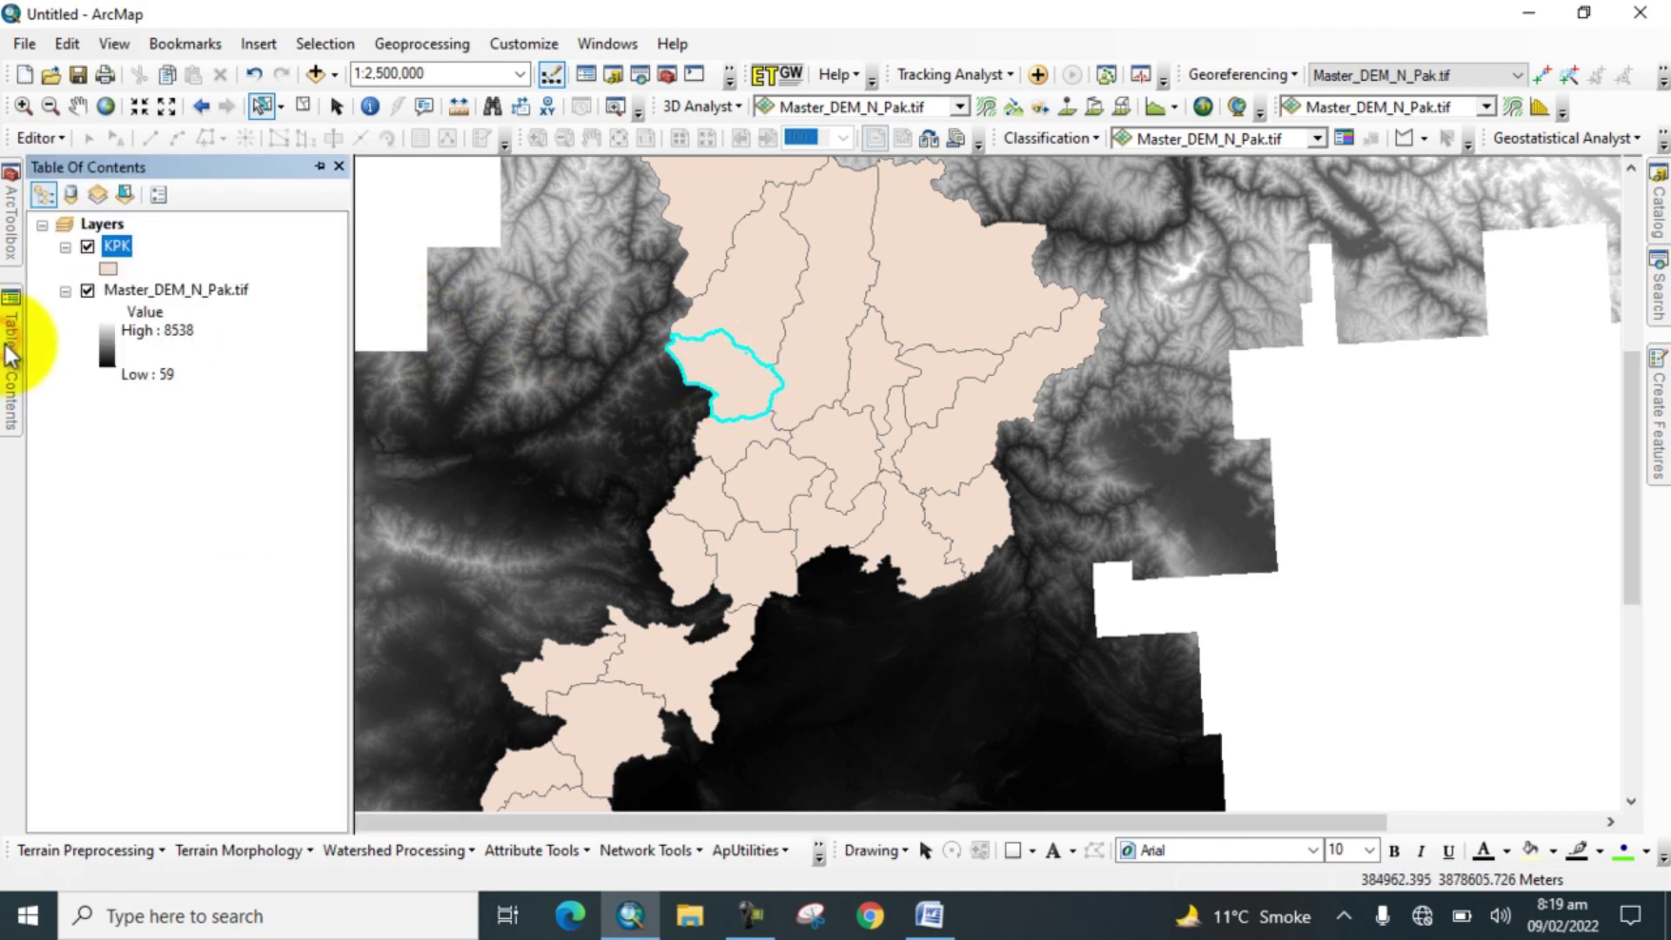
right_click(113, 248)
mouse_move(186, 677)
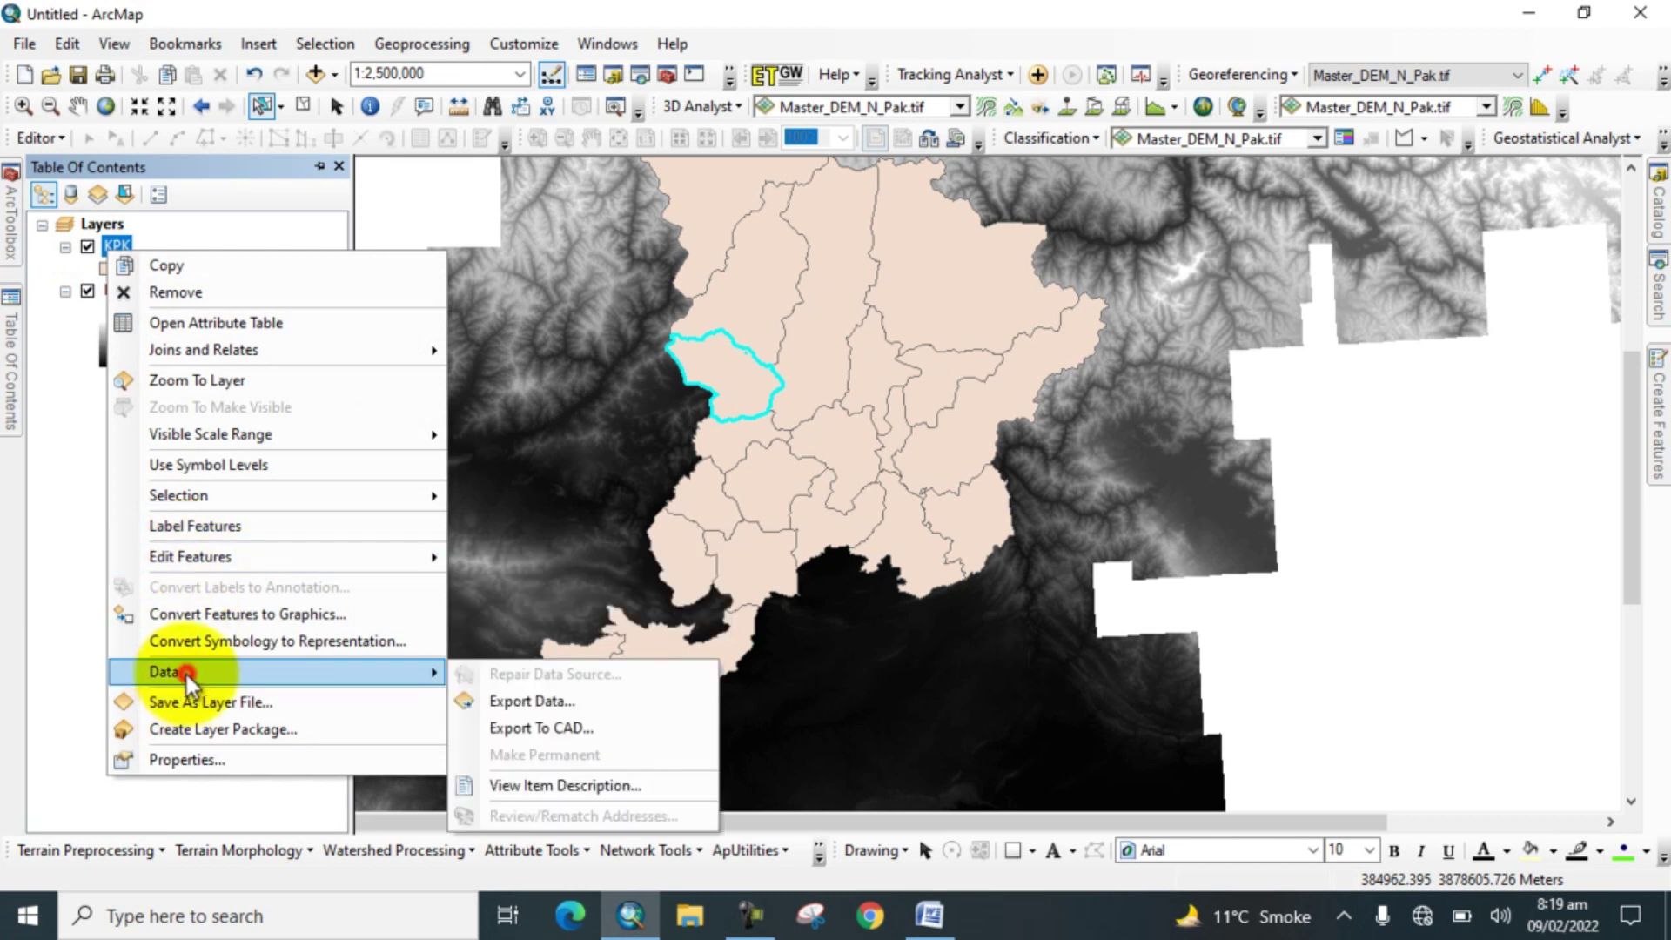
left_click(546, 699)
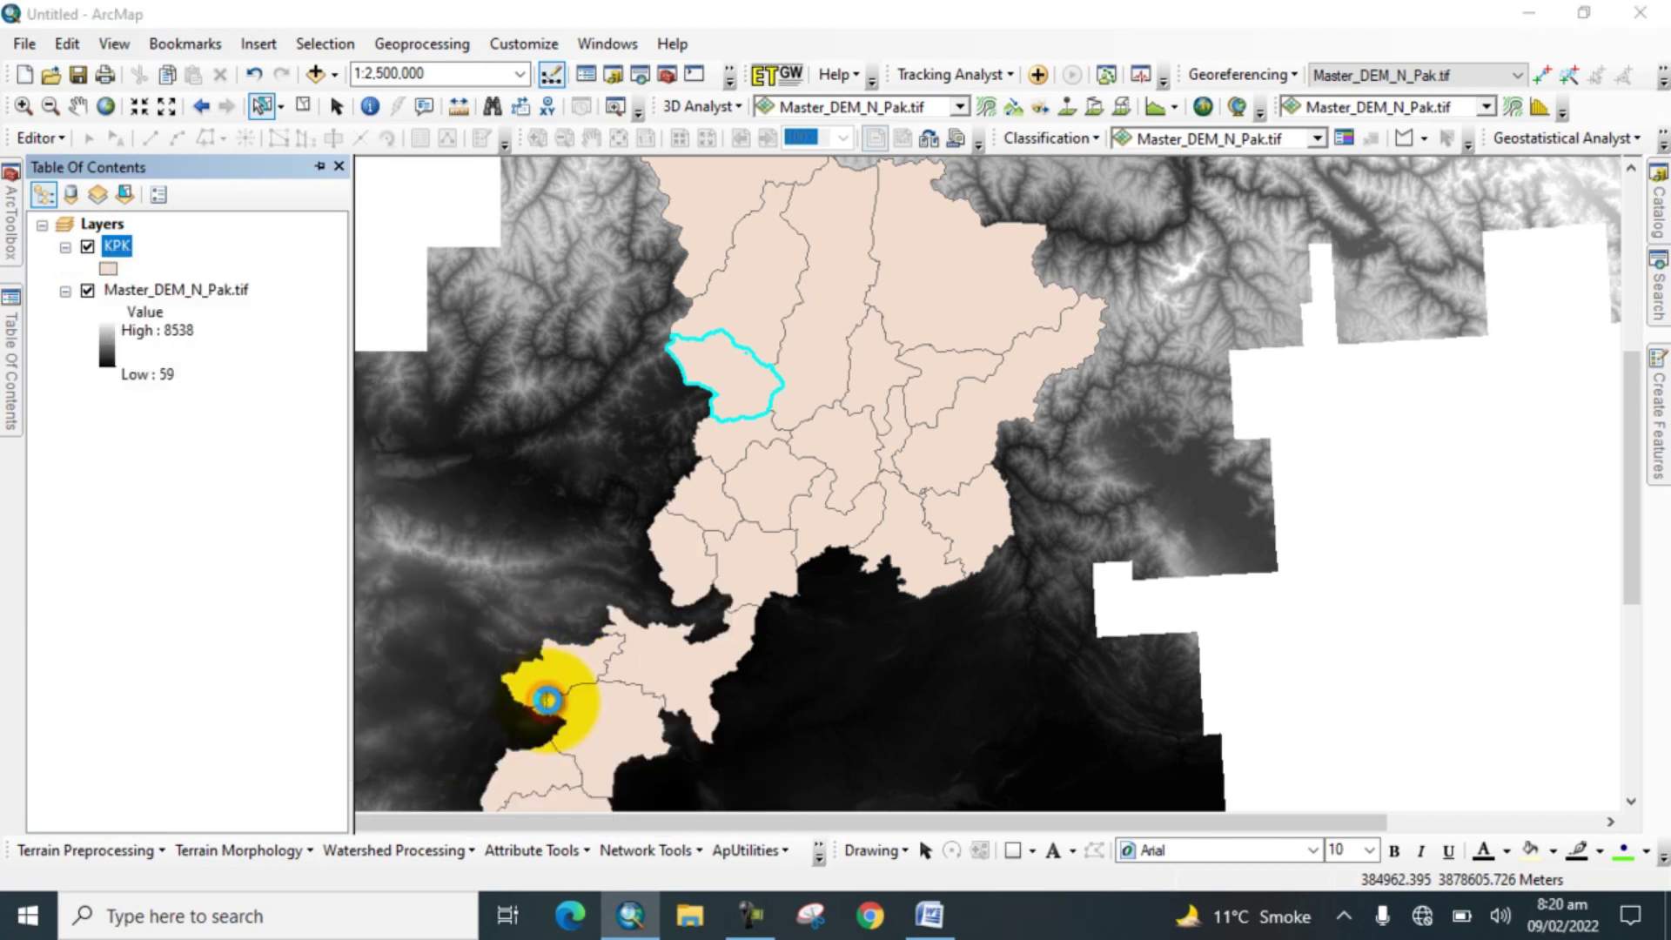
left_click(905, 620)
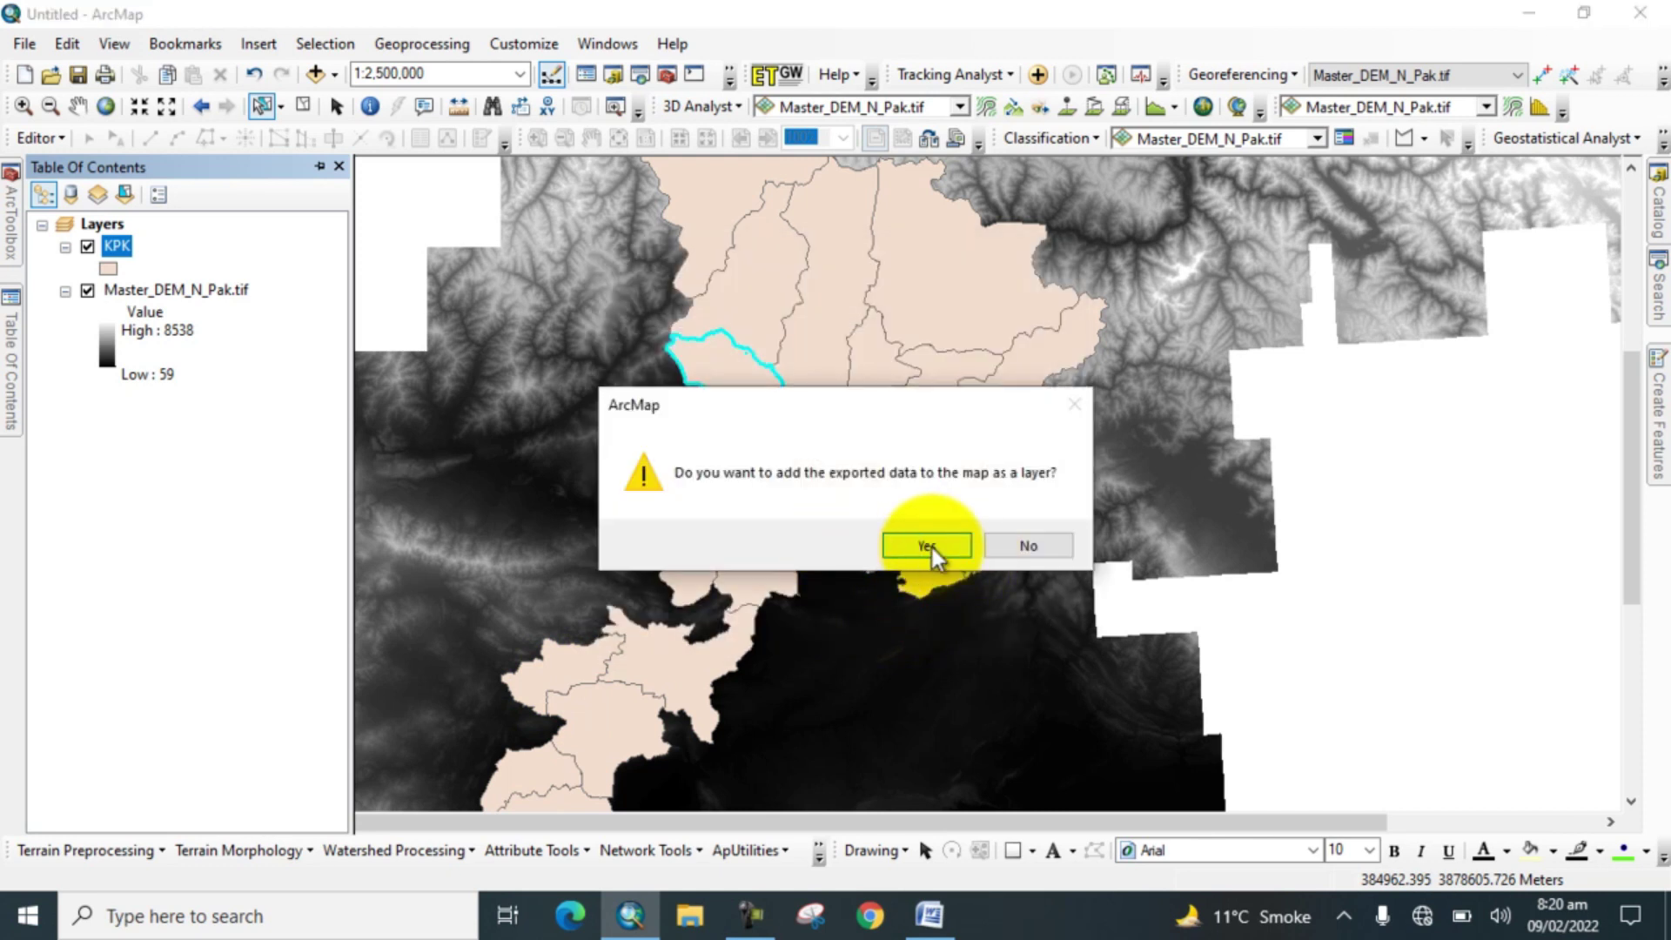
left_click(928, 546)
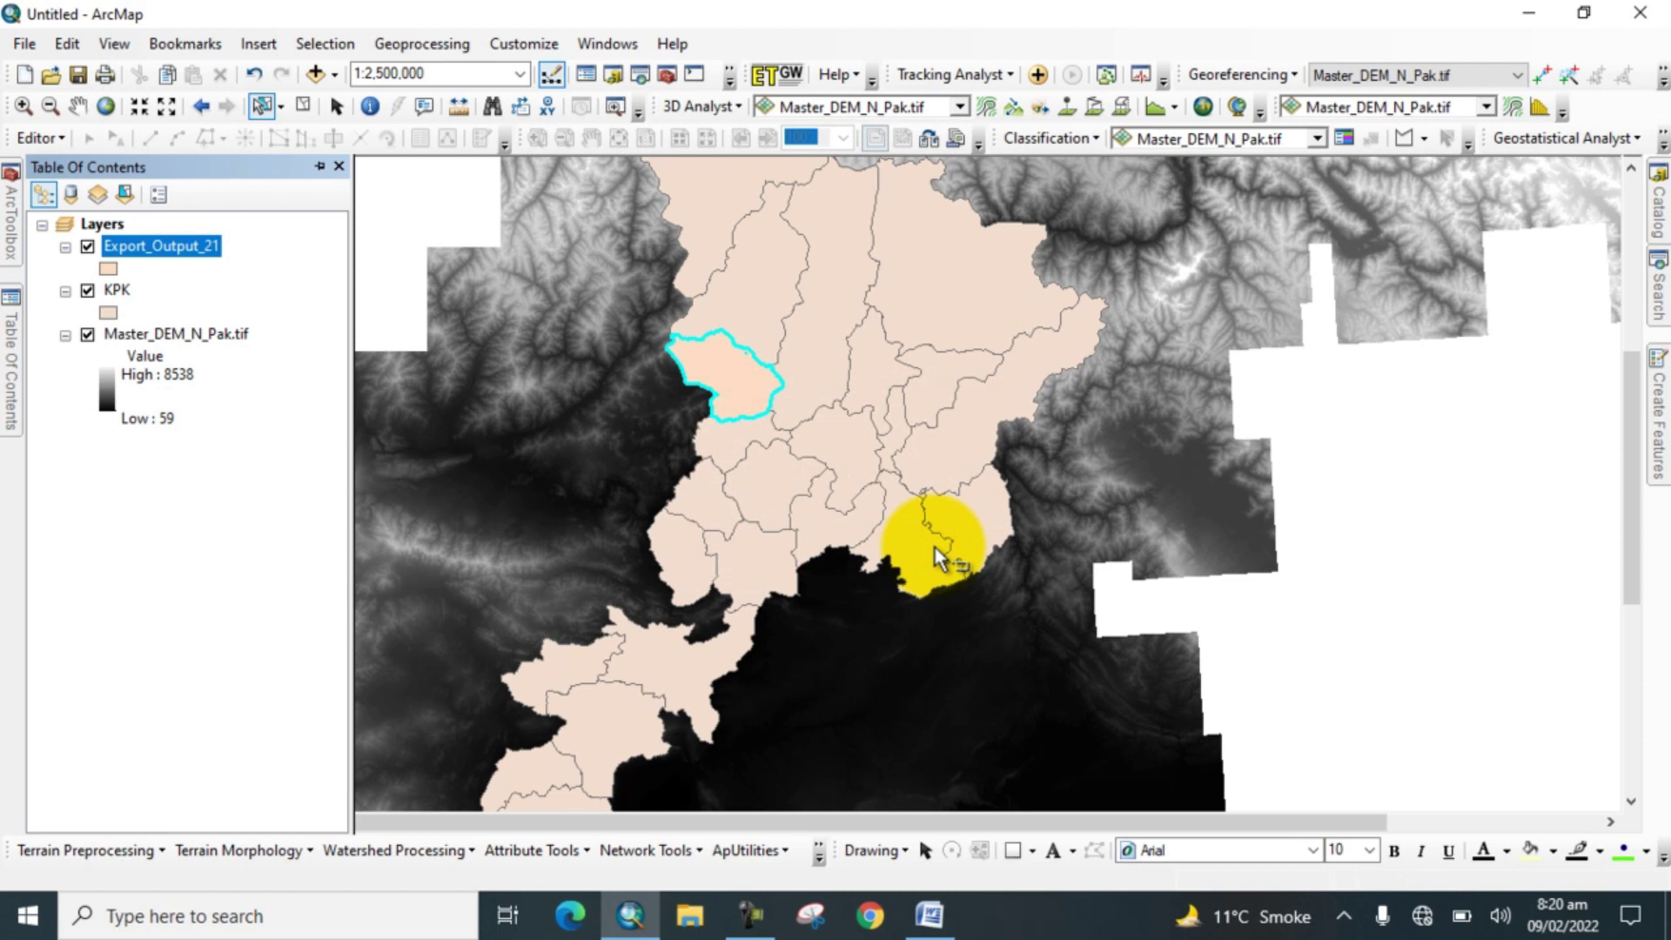
left_click(87, 289)
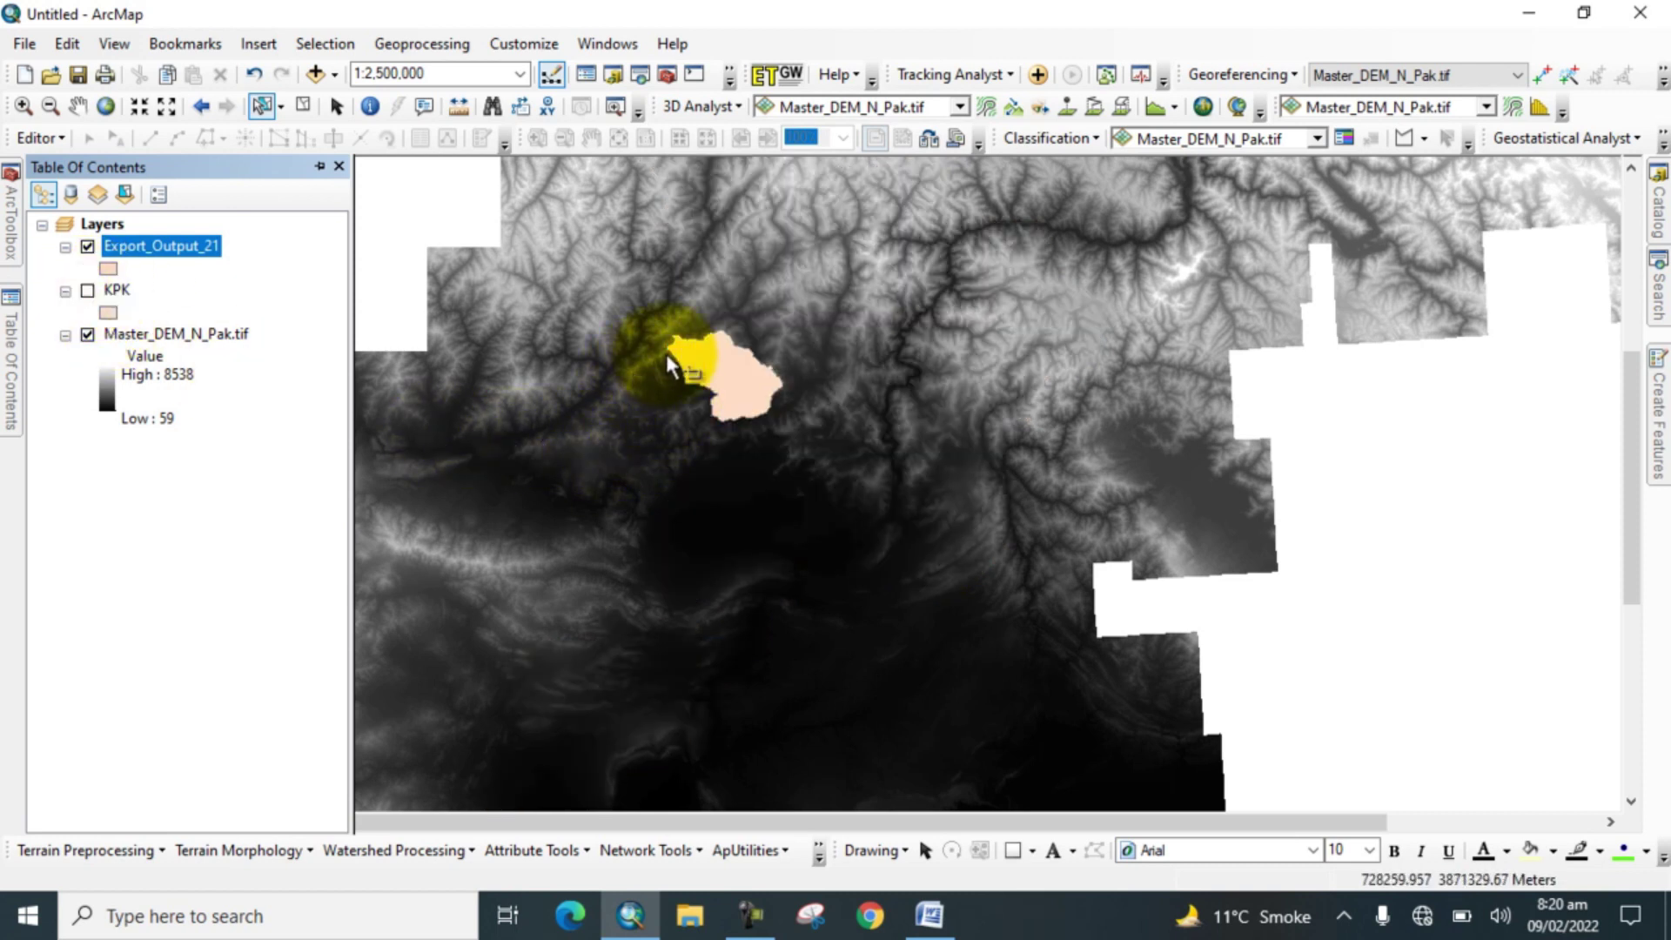
- Expand Spatial Analyst Tools and its Extraction toolset in ArcToolbox
scroll(668, 354, "up", 1)
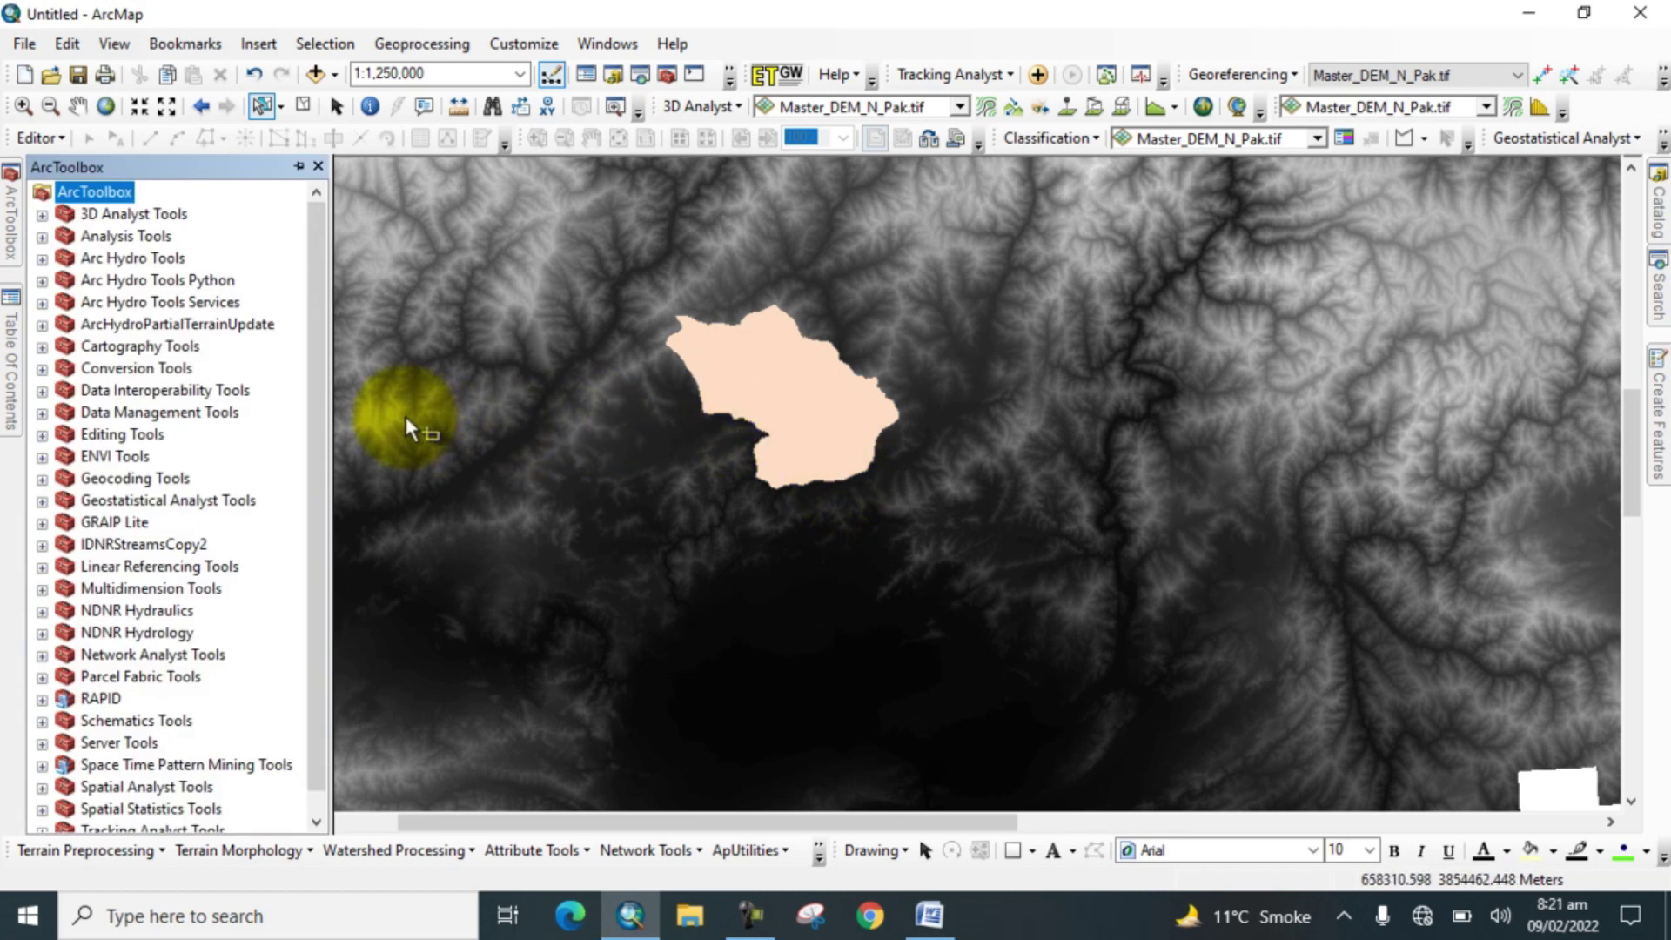
scroll(130, 431, "down", 1)
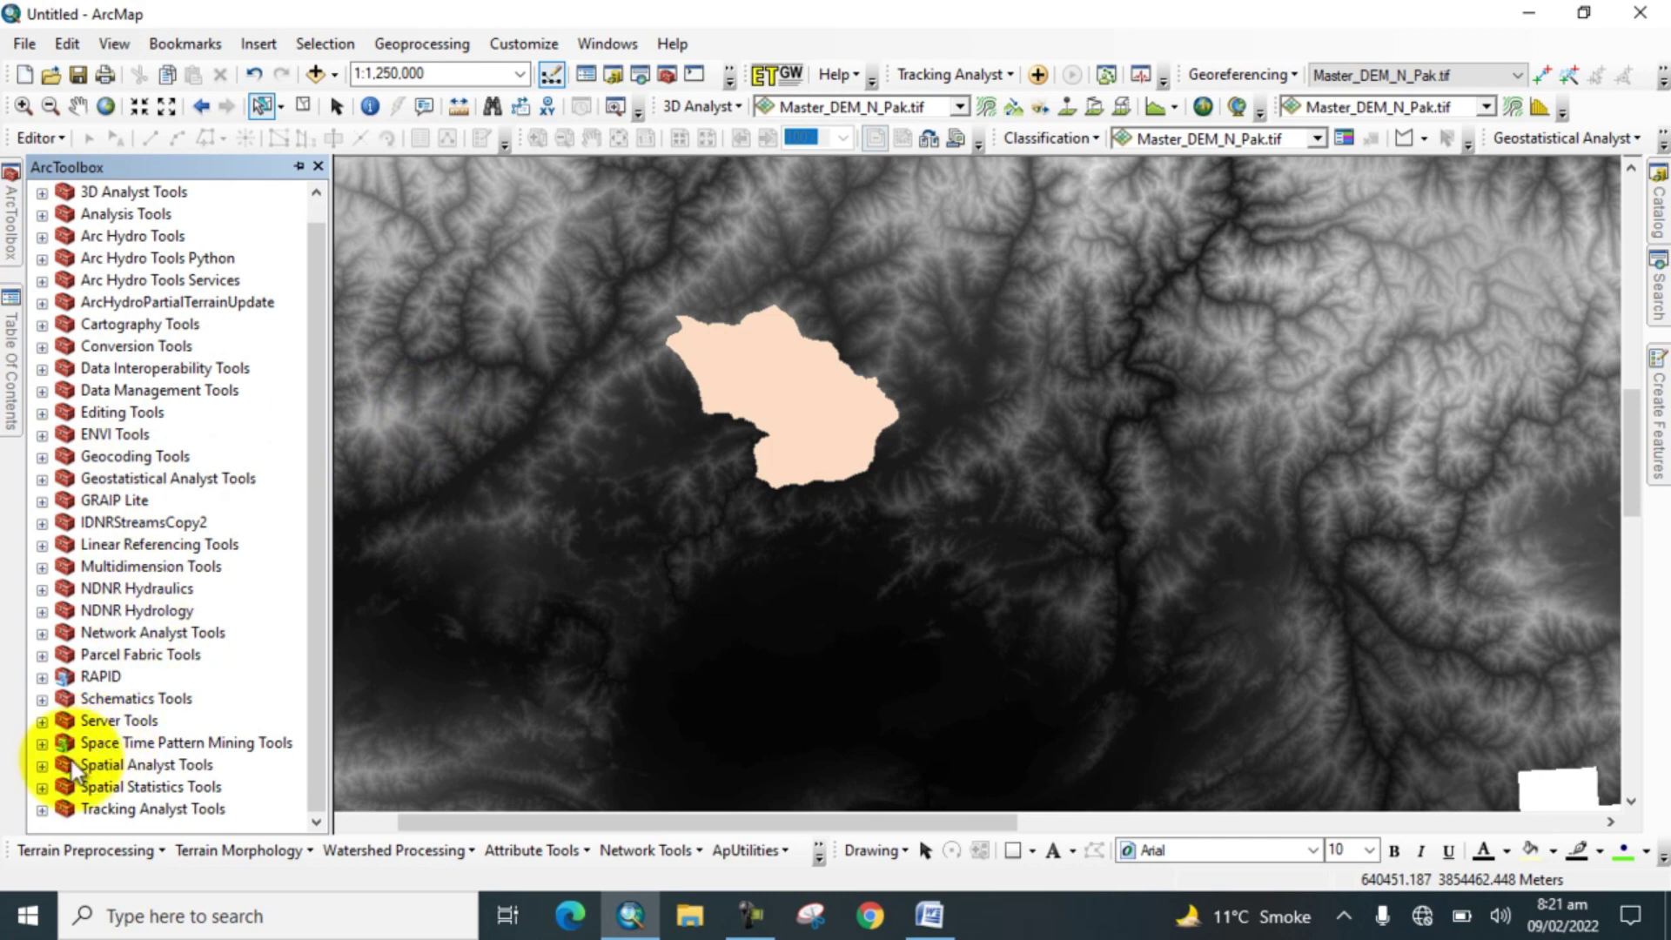
left_click(43, 766)
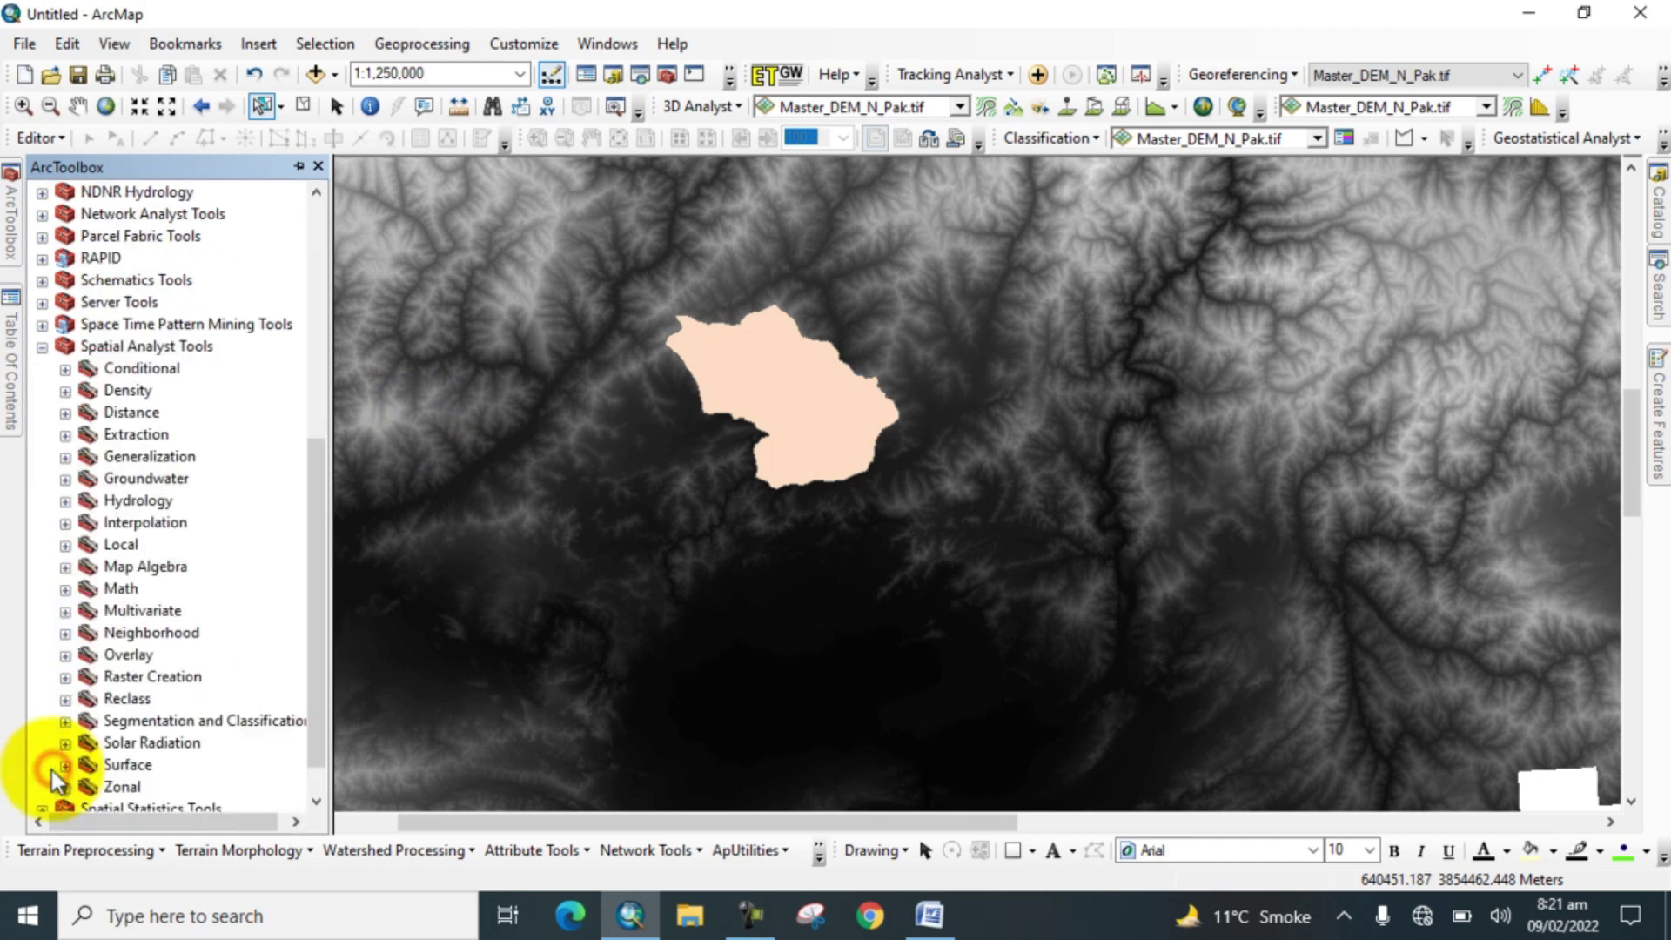
left_click(67, 434)
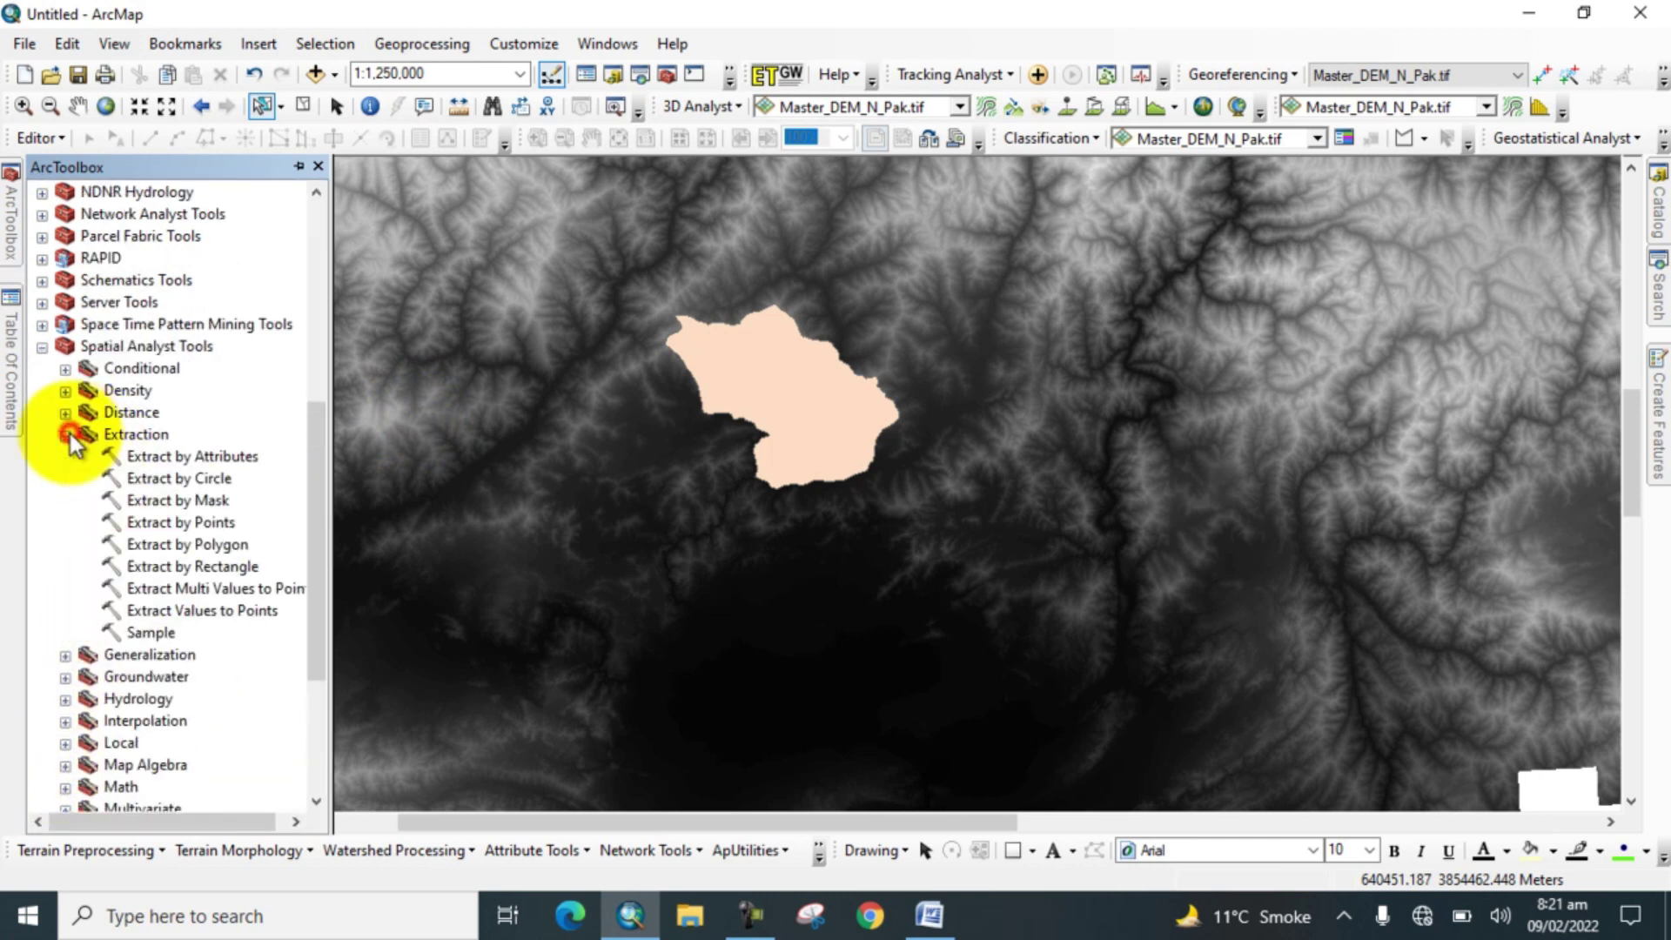
- Run Extract by Mask on Master_DEM_N_Pak.tif with Export_Output_21 as the mask
double_click(176, 500)
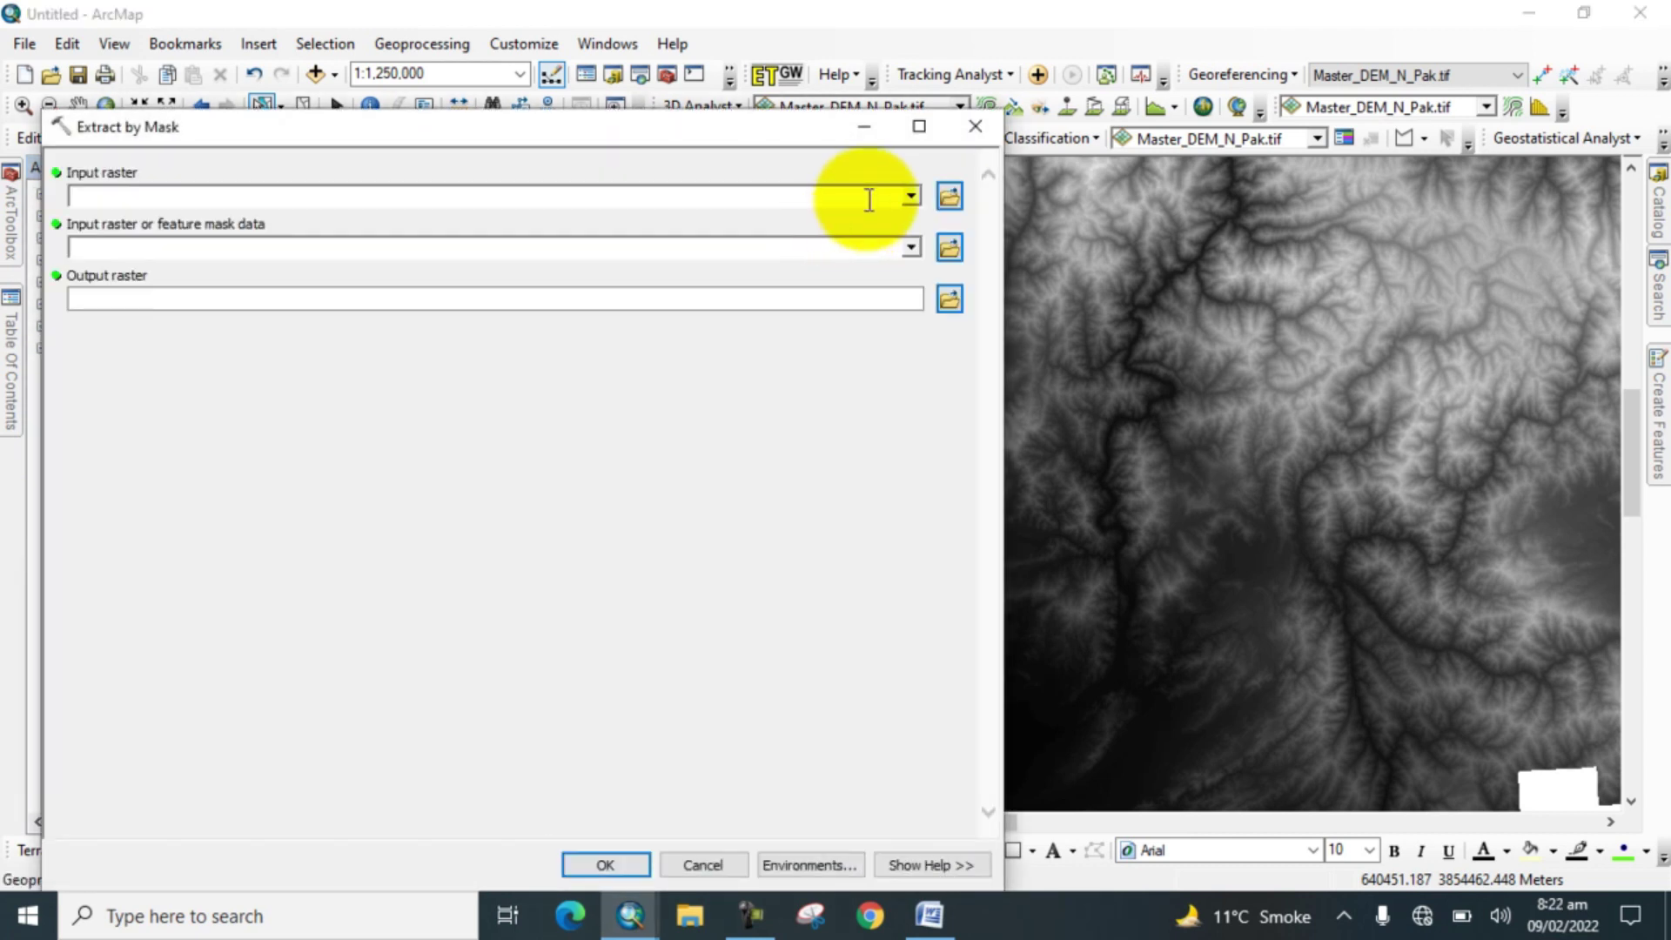
left_click(934, 195)
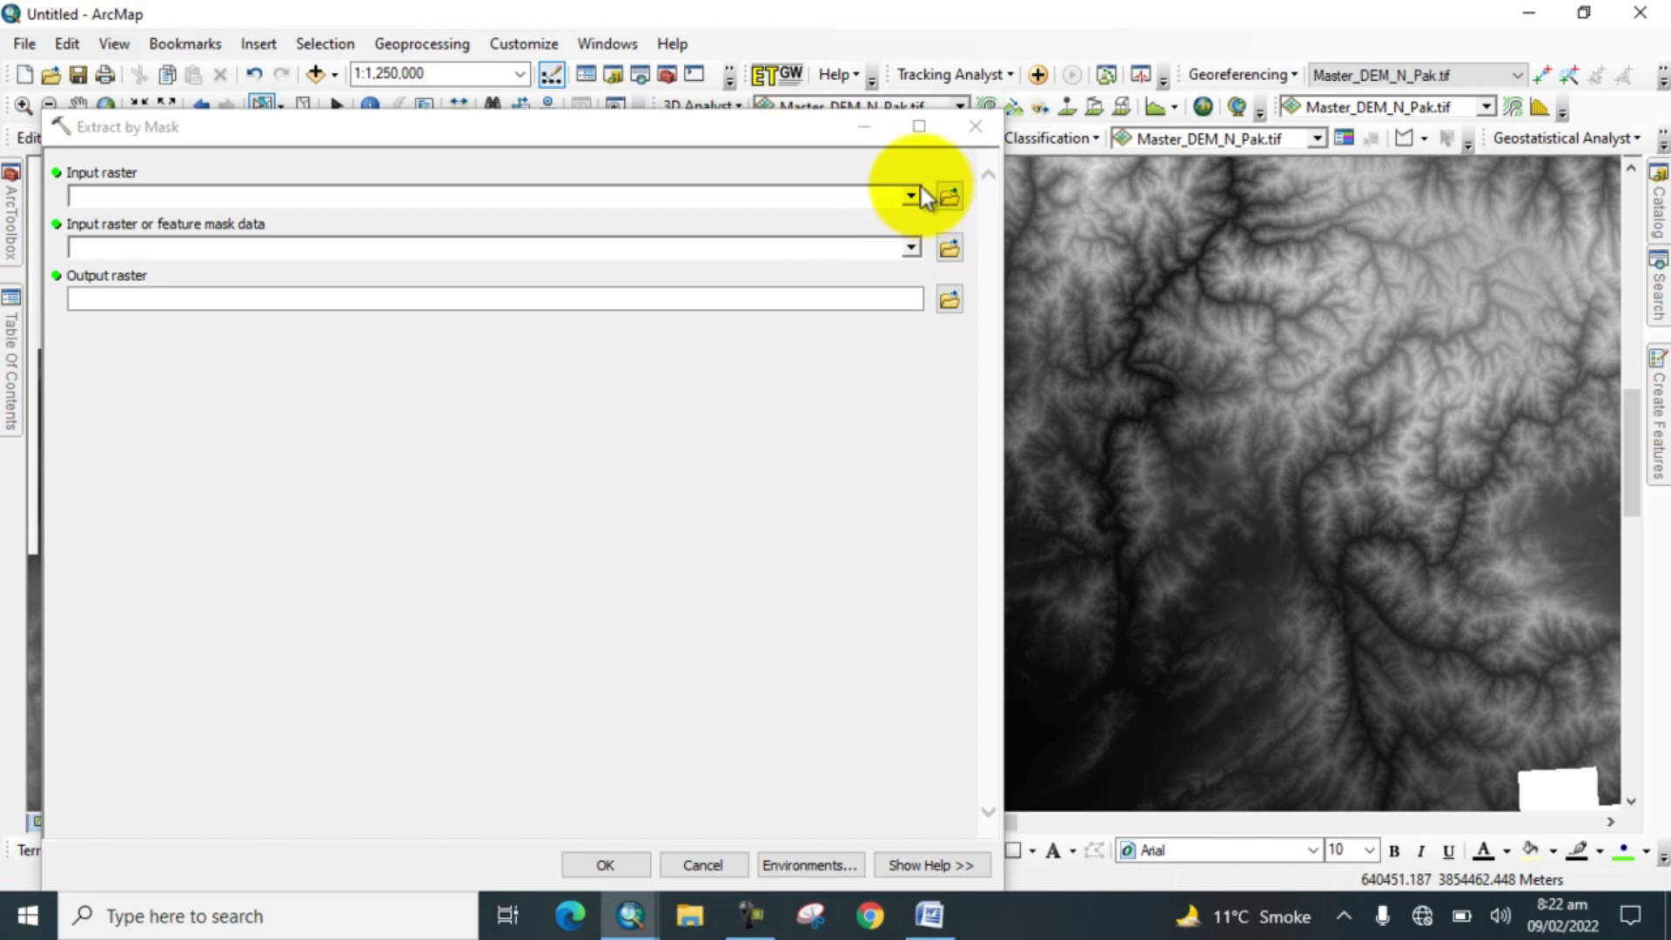
left_click(911, 196)
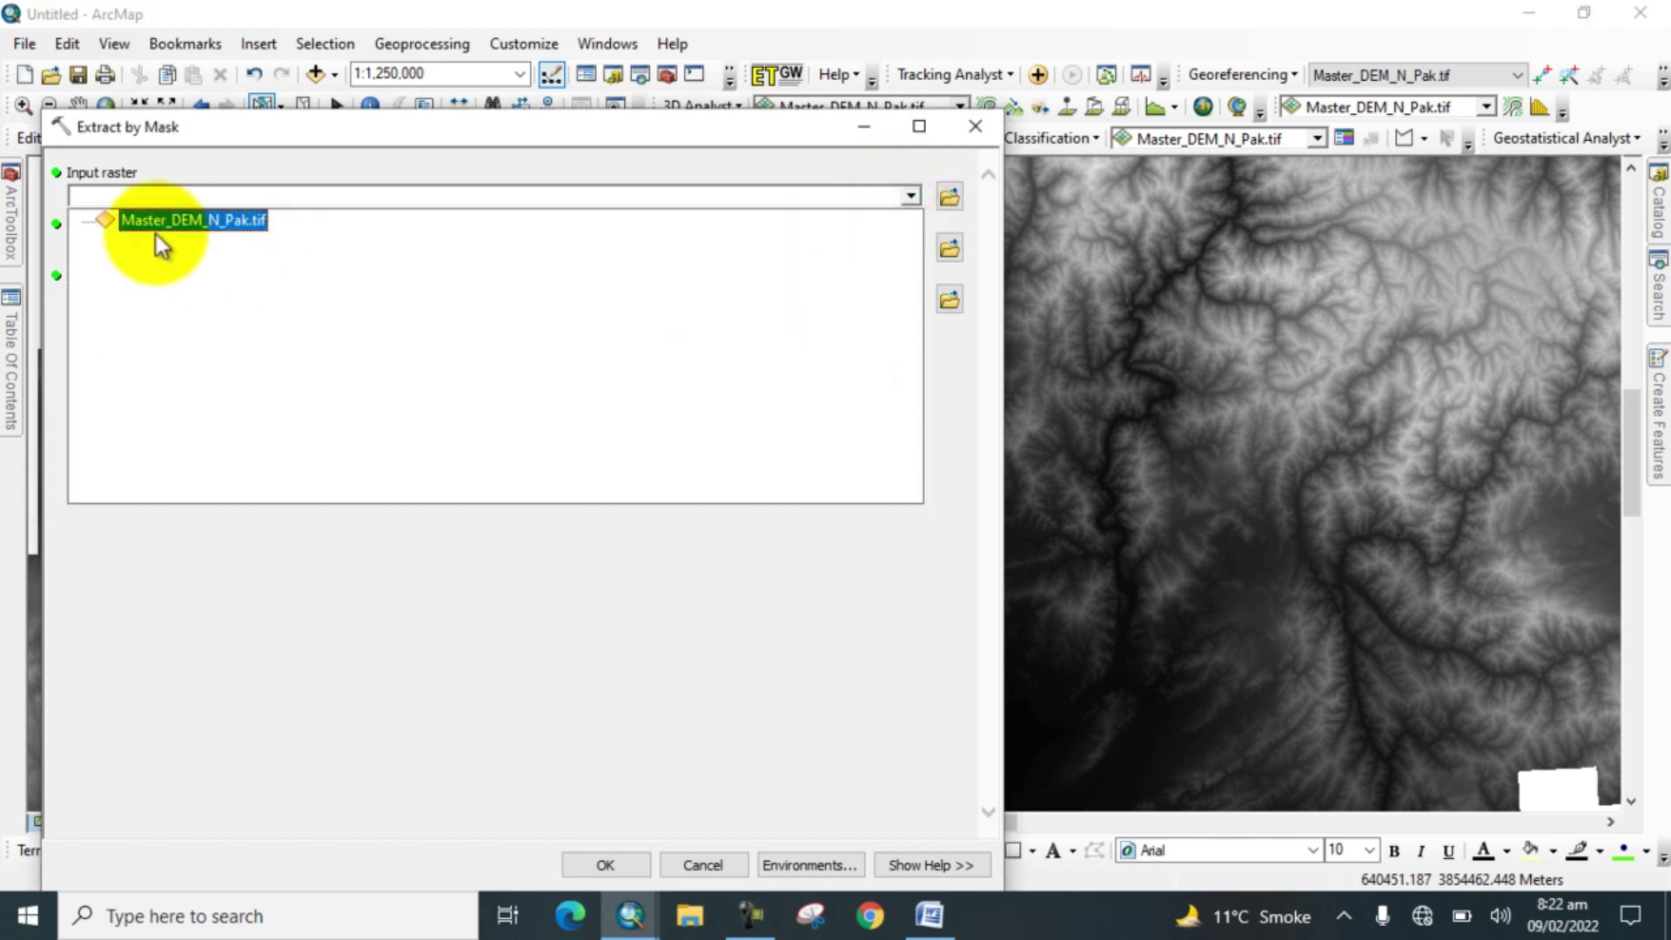
left_click(144, 228)
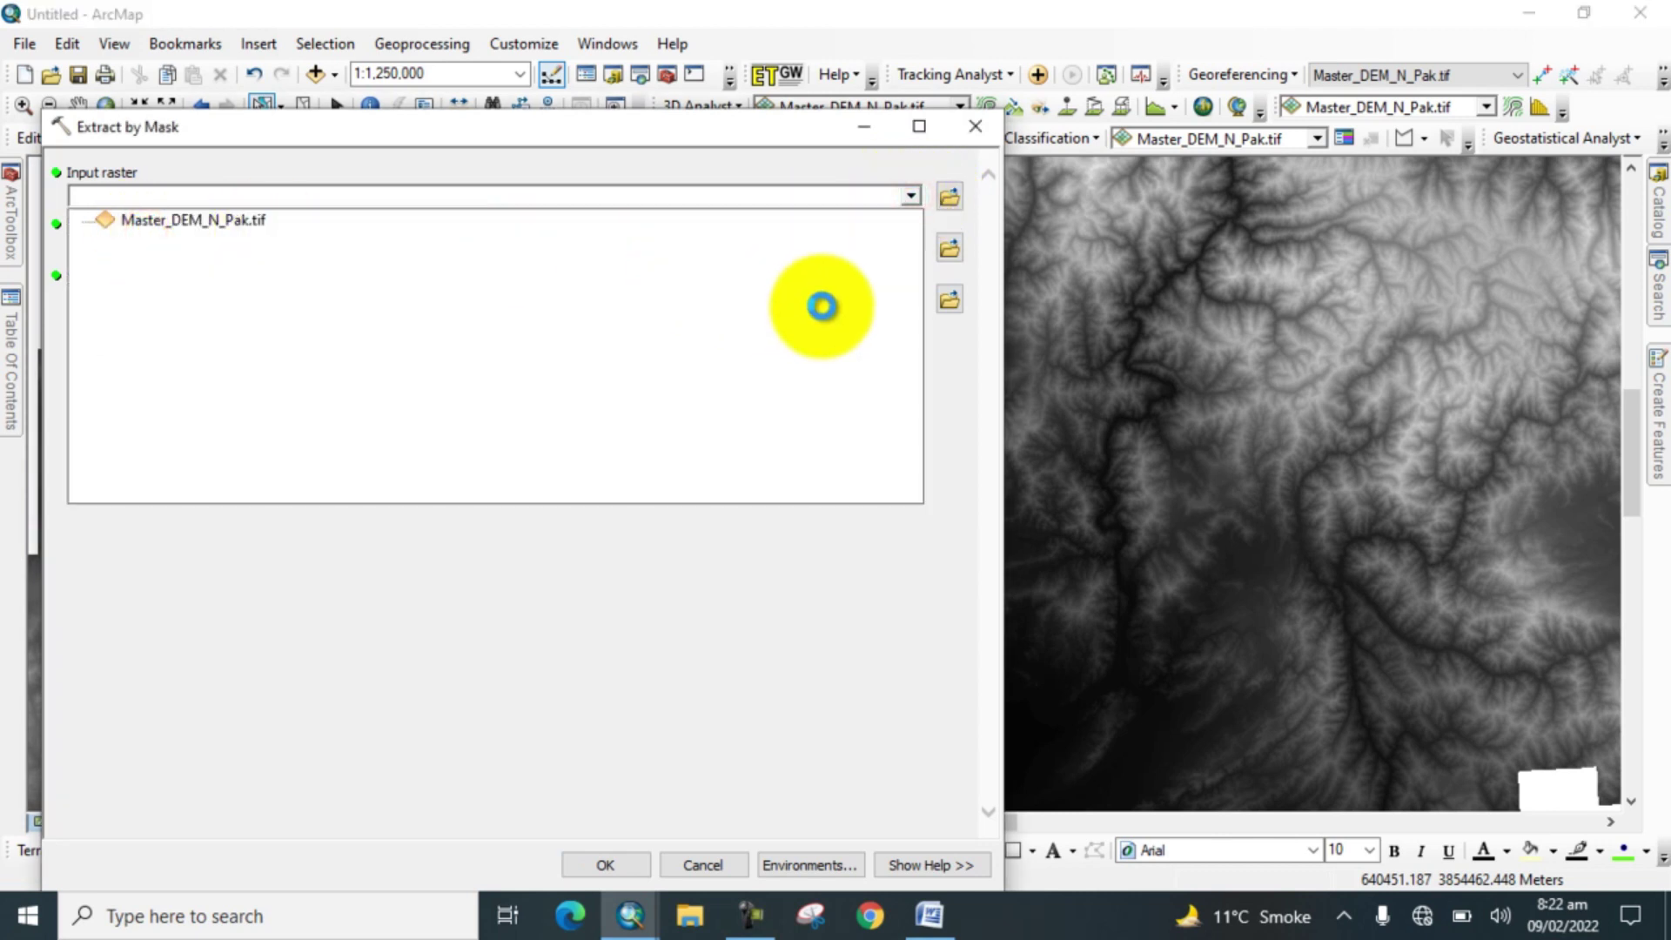
left_click(914, 252)
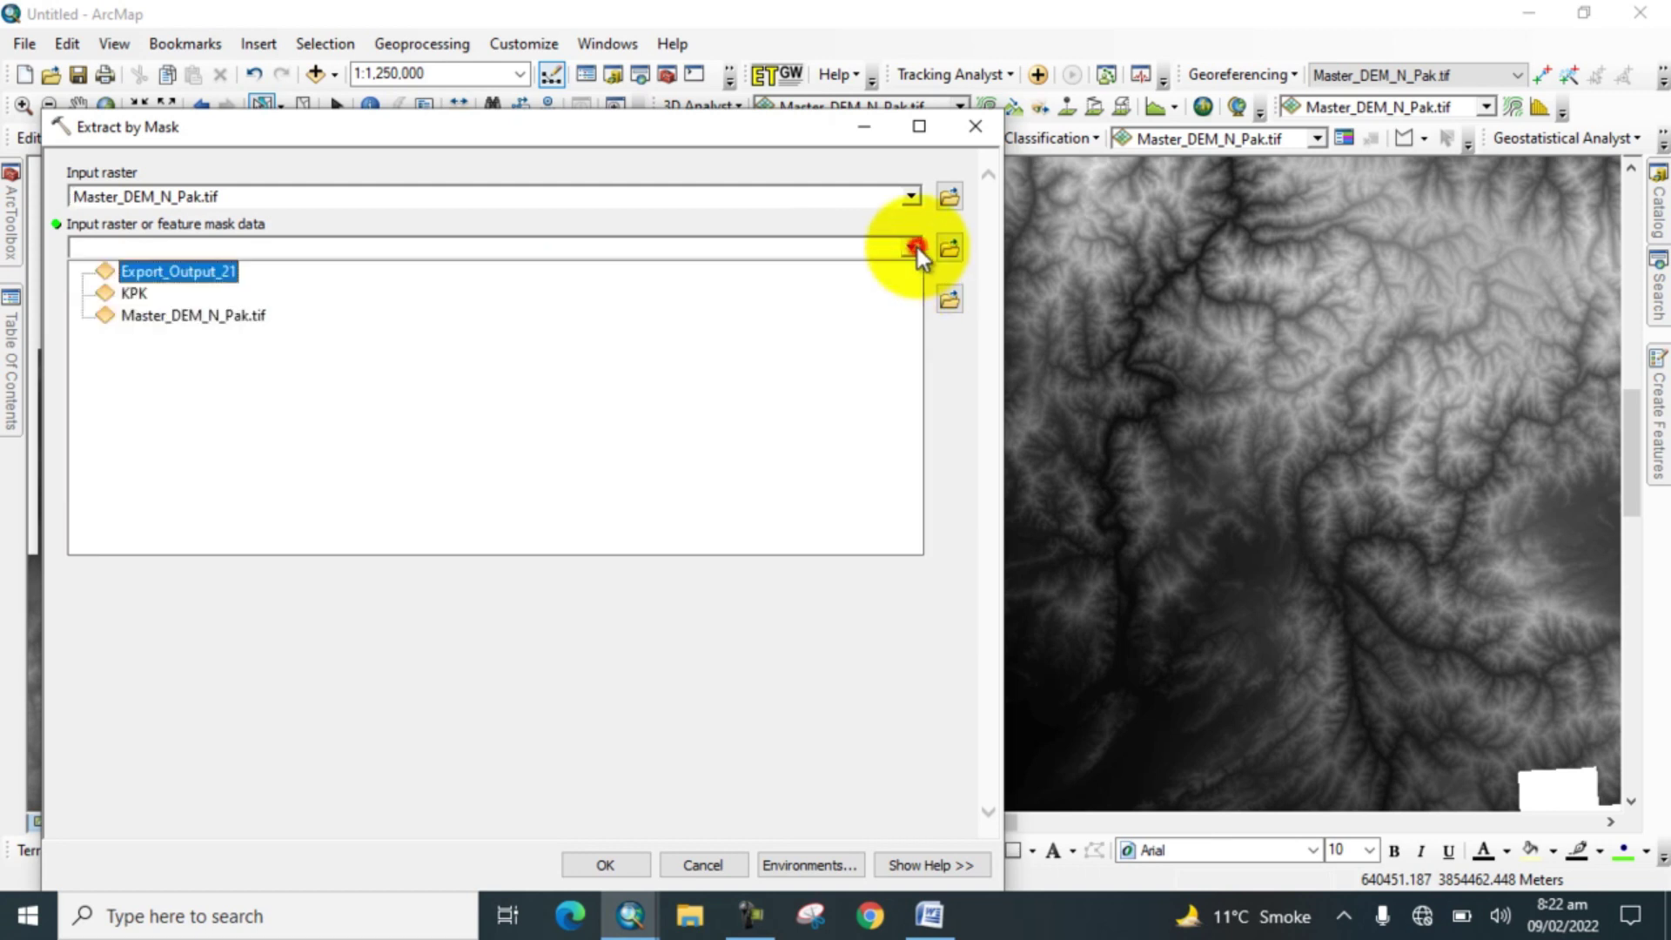
left_click(201, 271)
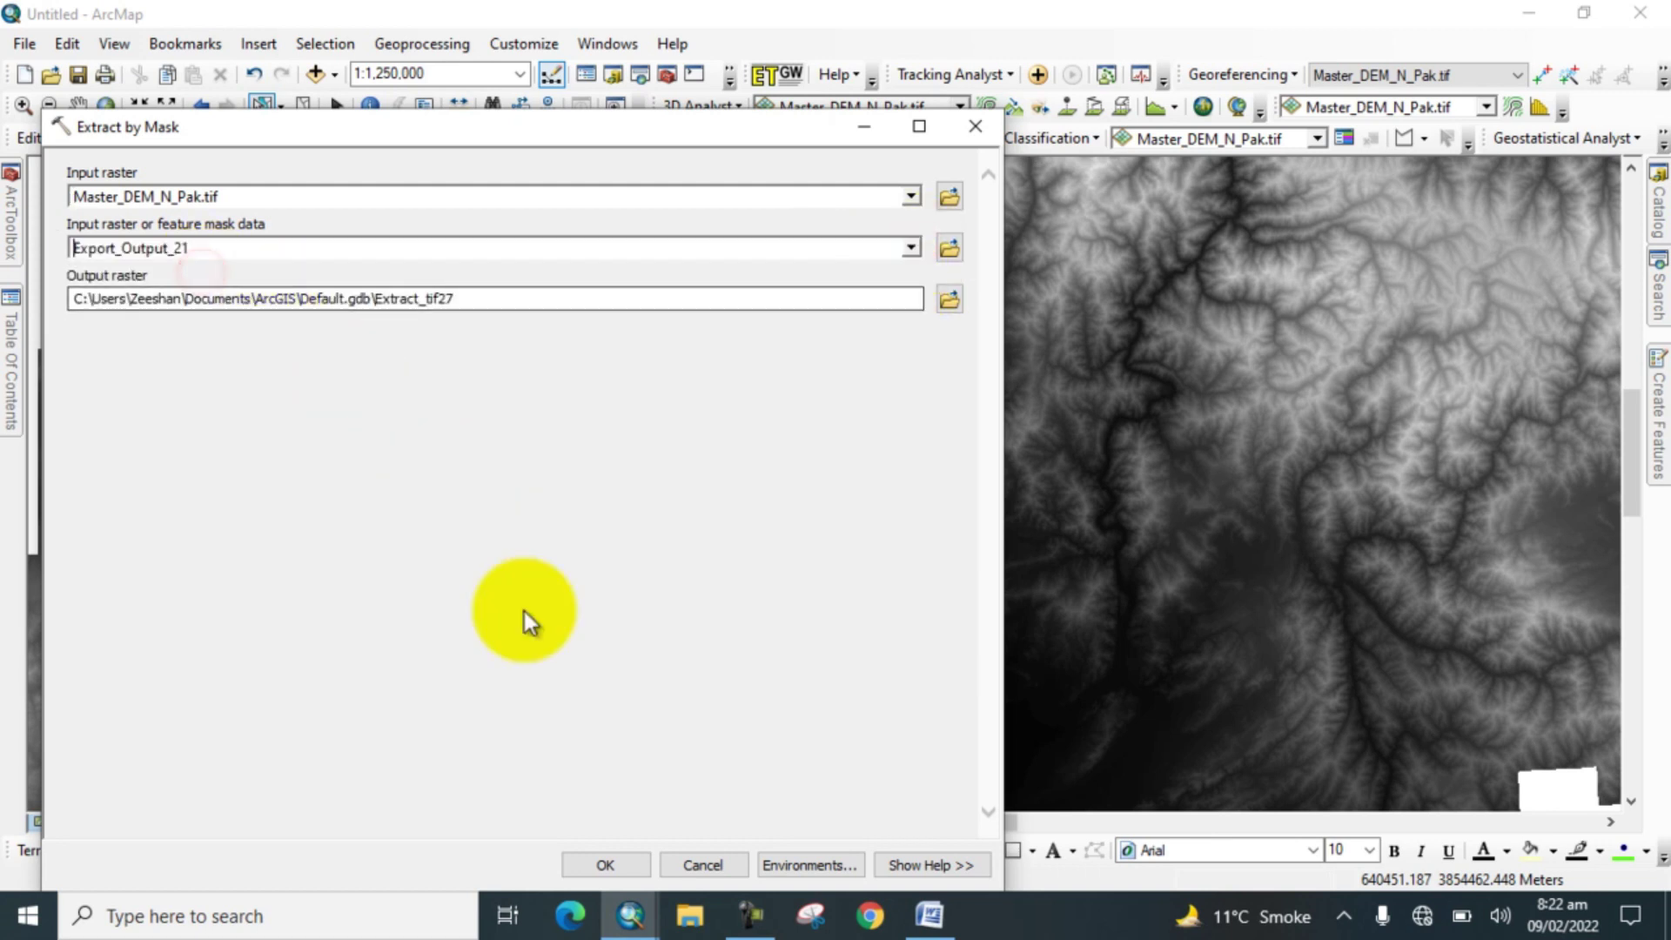
left_click(606, 864)
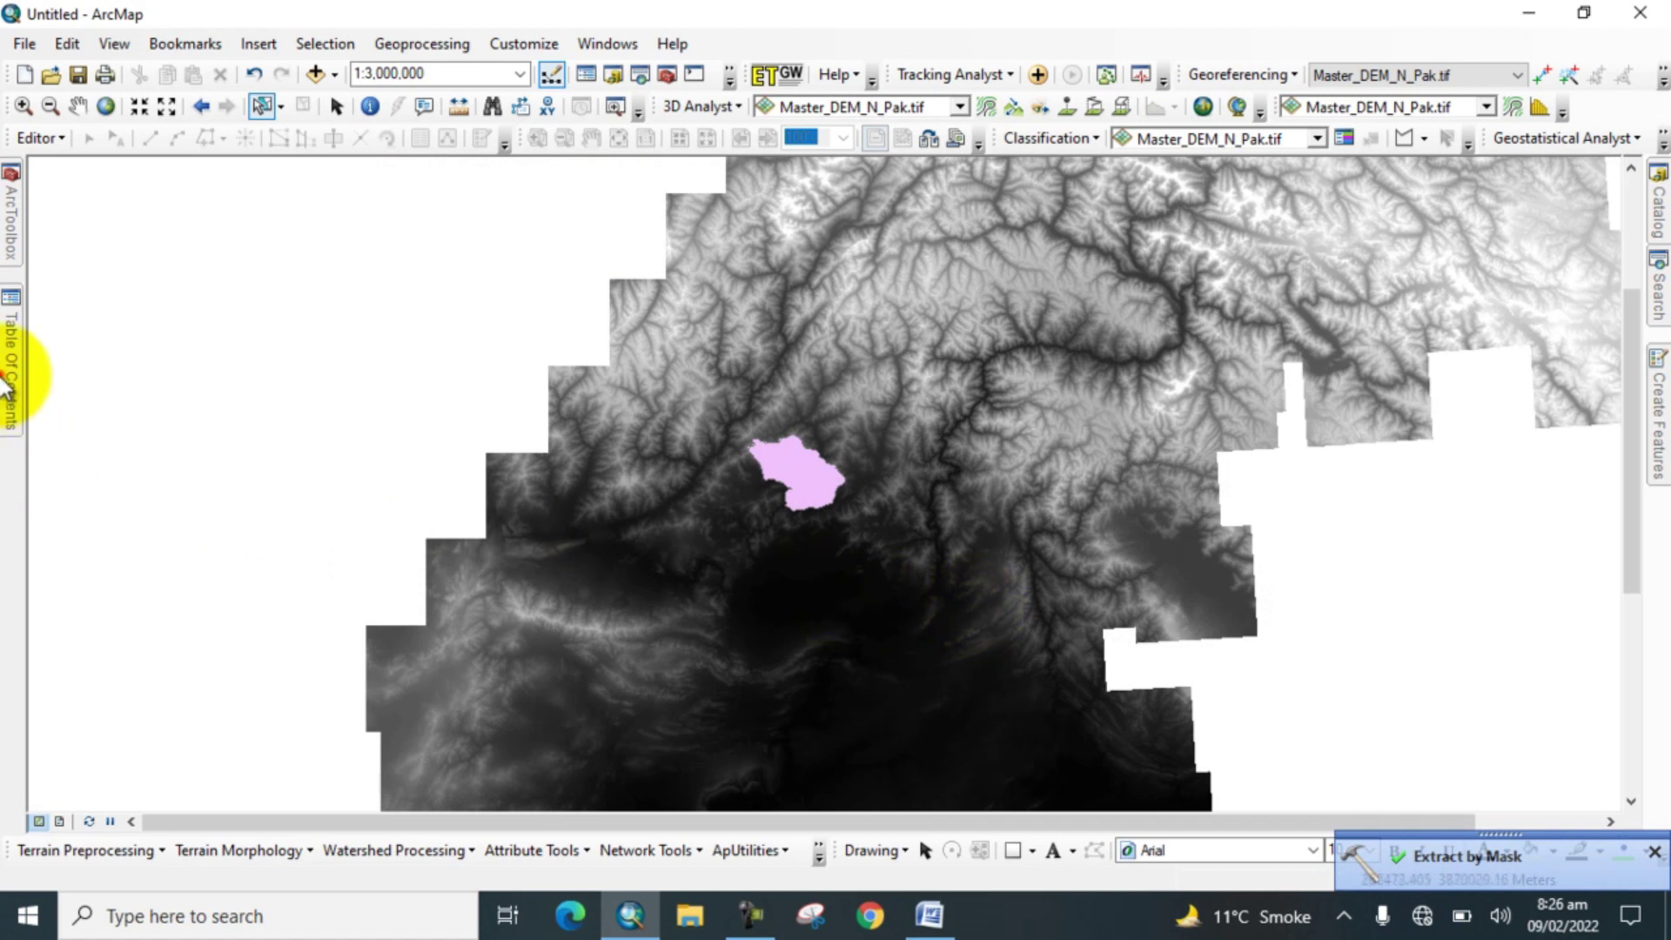
- Symbolize the district boundary as hollow with a red outline of width 1
mouse_move(9, 370)
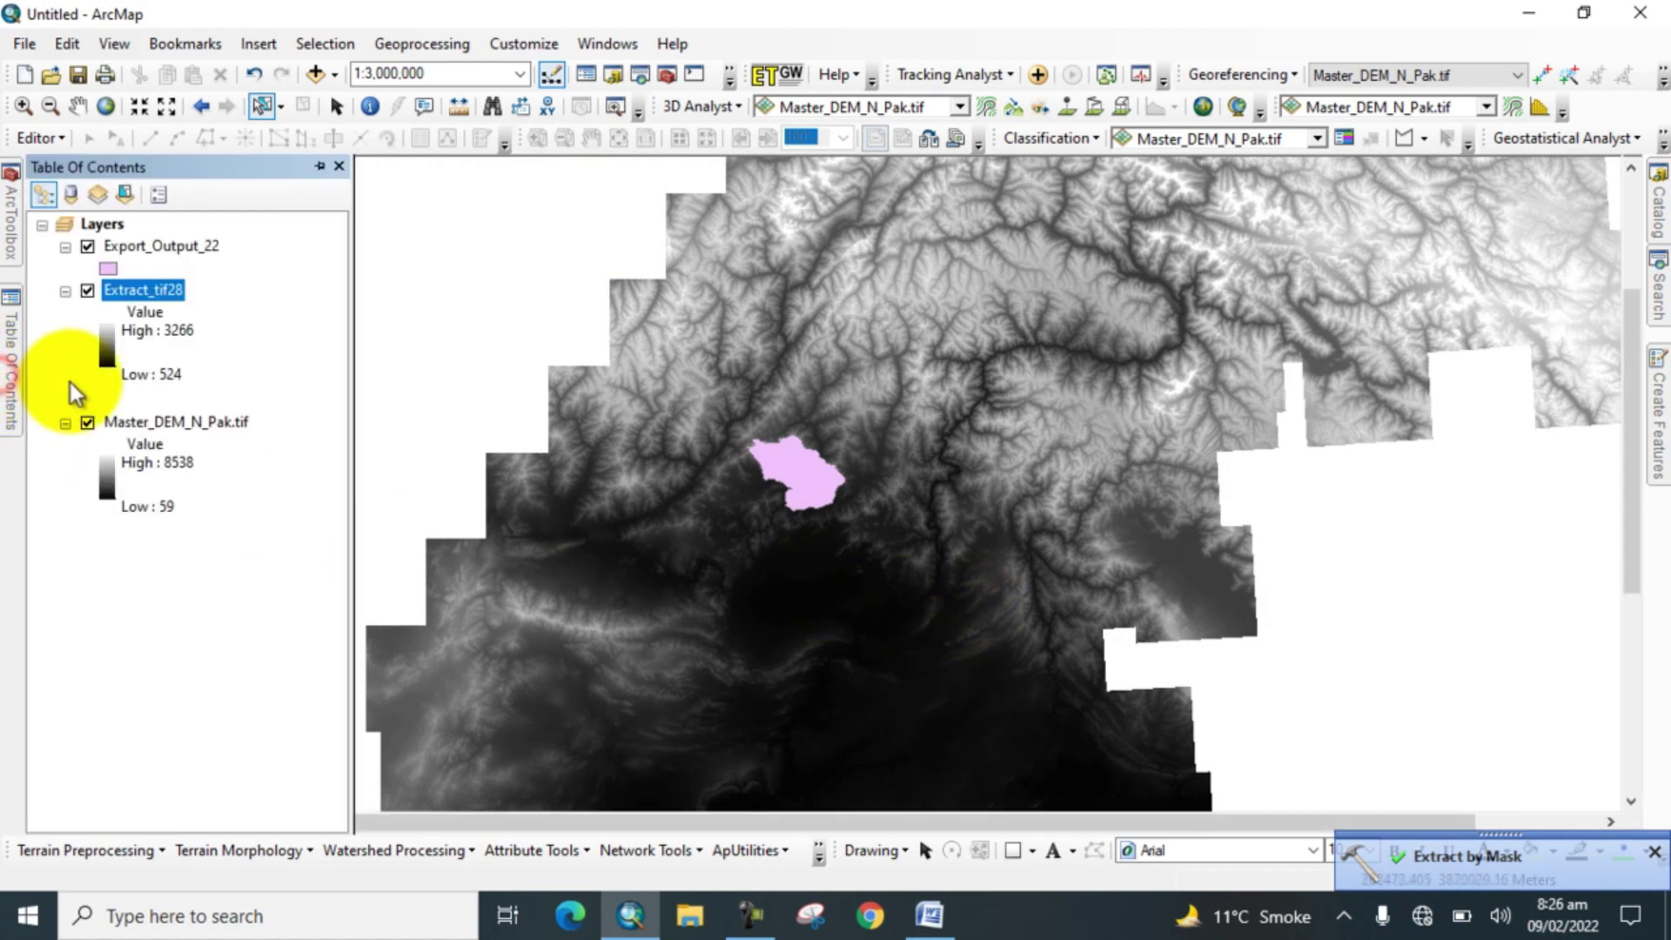
left_click(107, 267)
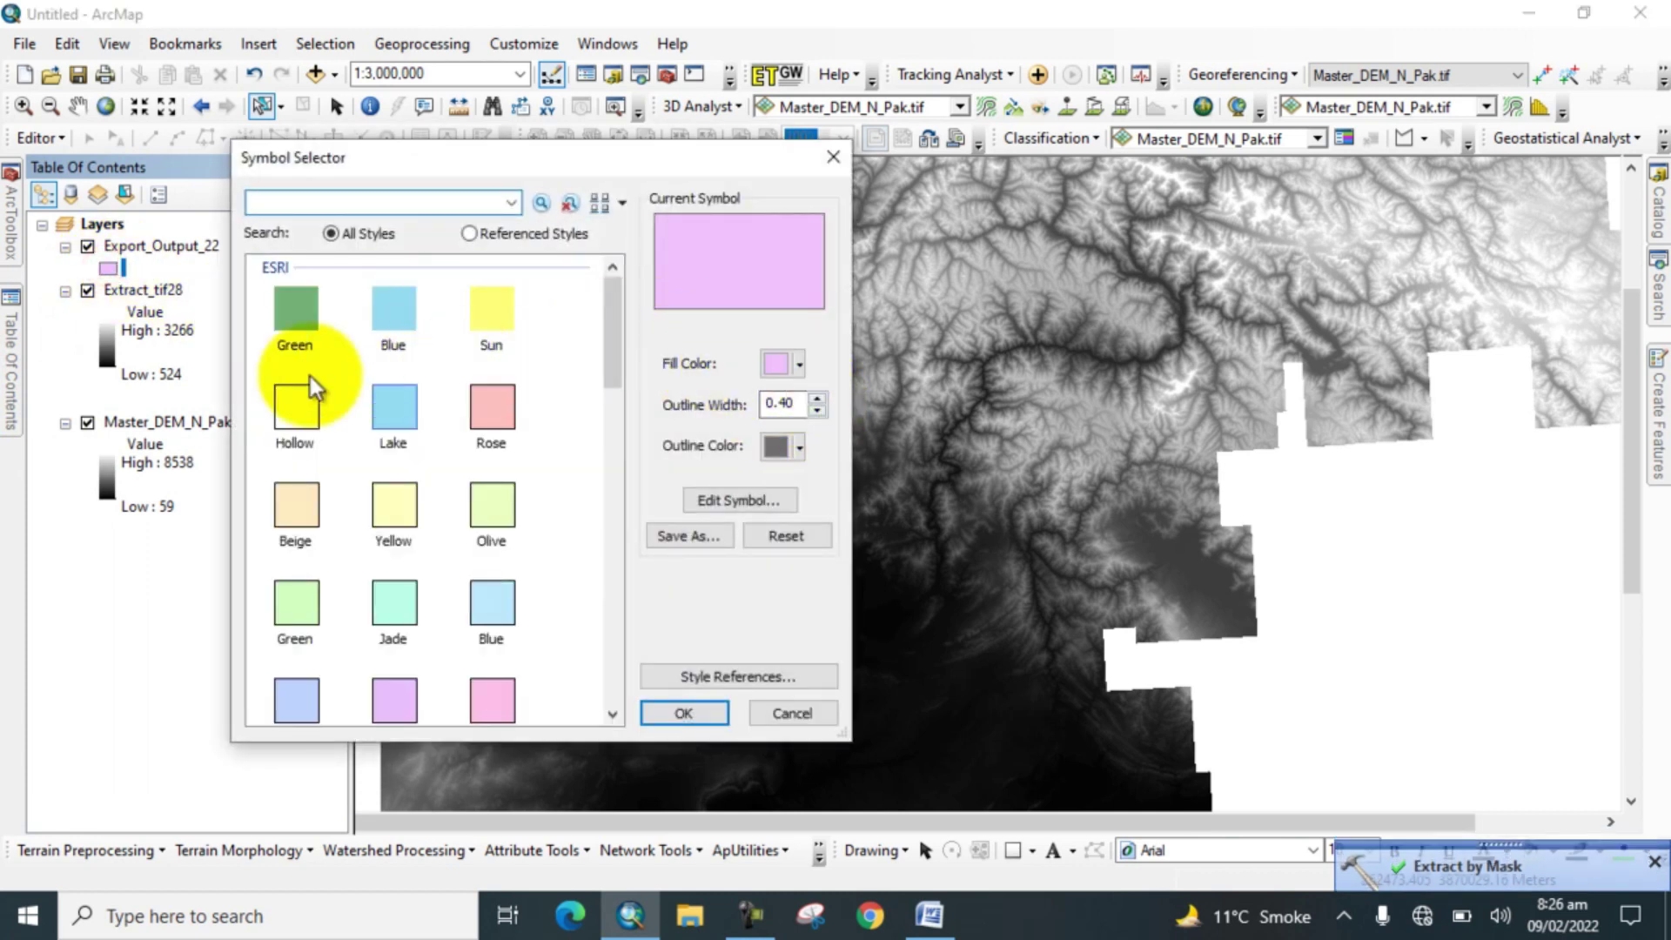
left_click(283, 408)
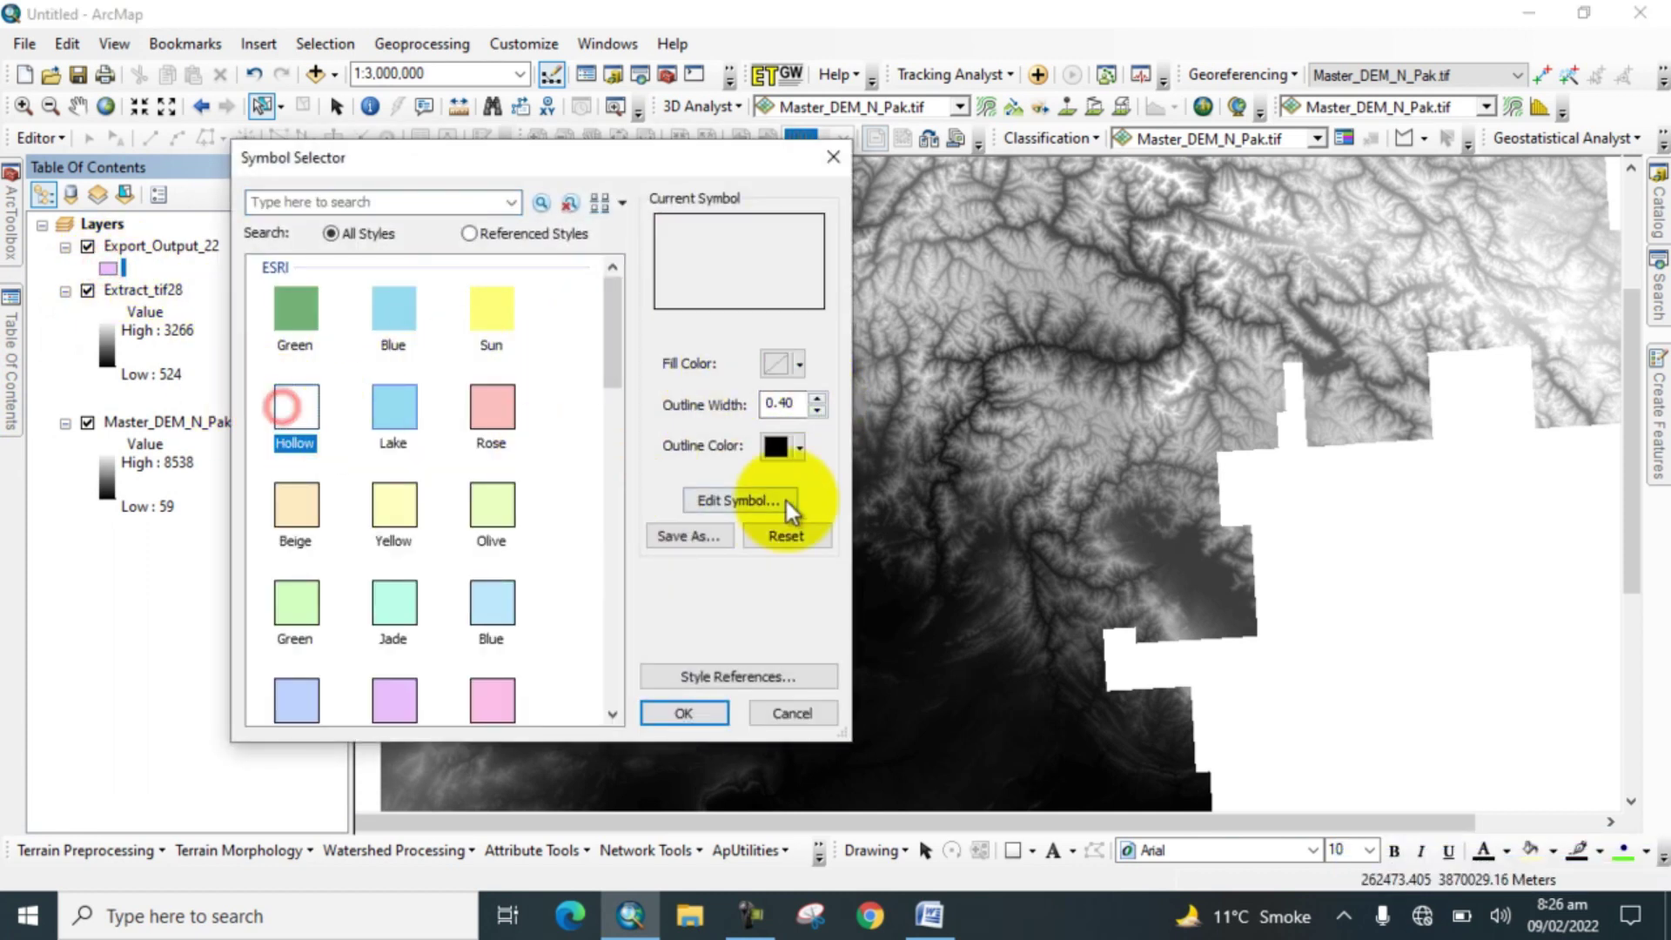
left_click(777, 448)
left_click(572, 550)
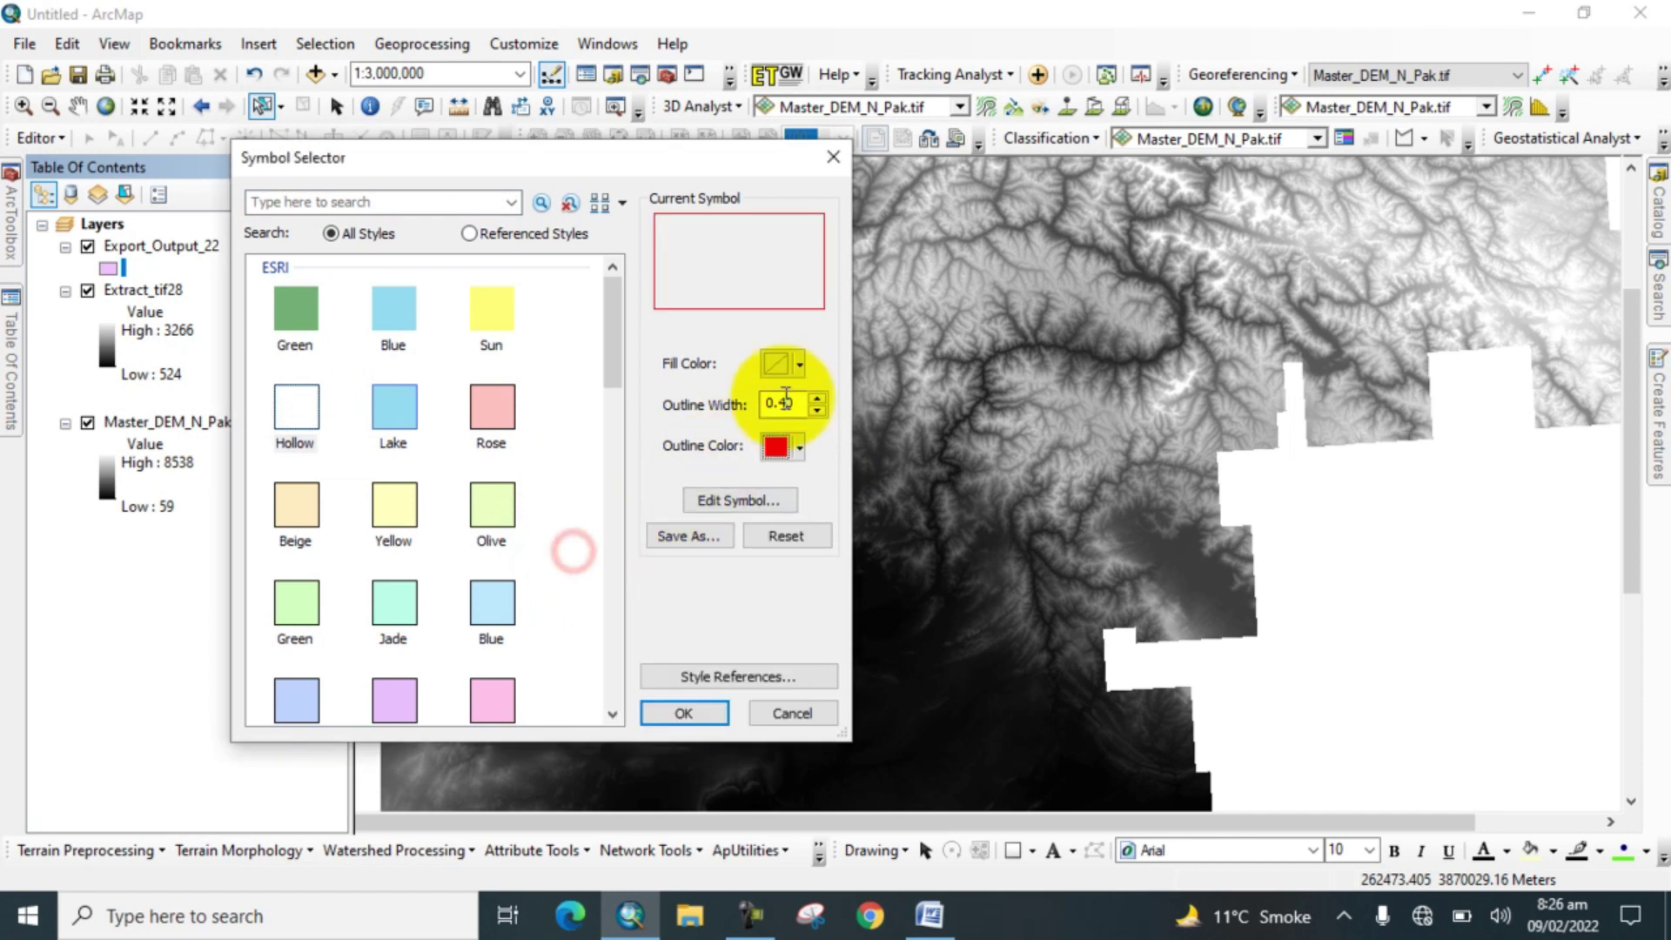
left_click(819, 399)
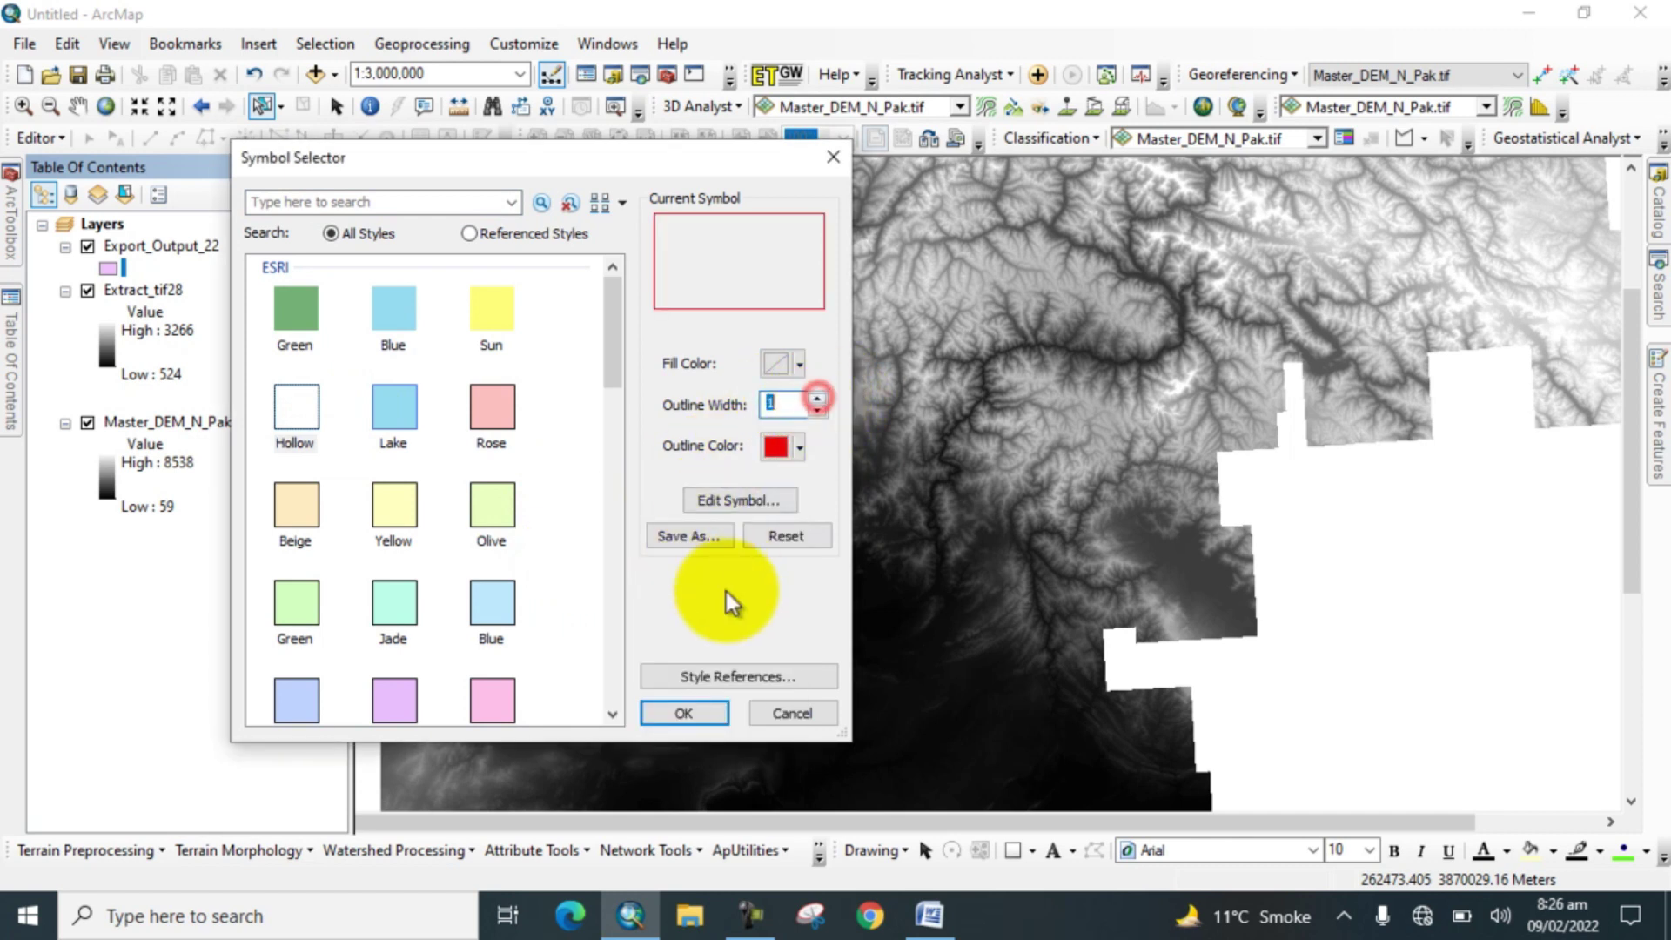
left_click(677, 714)
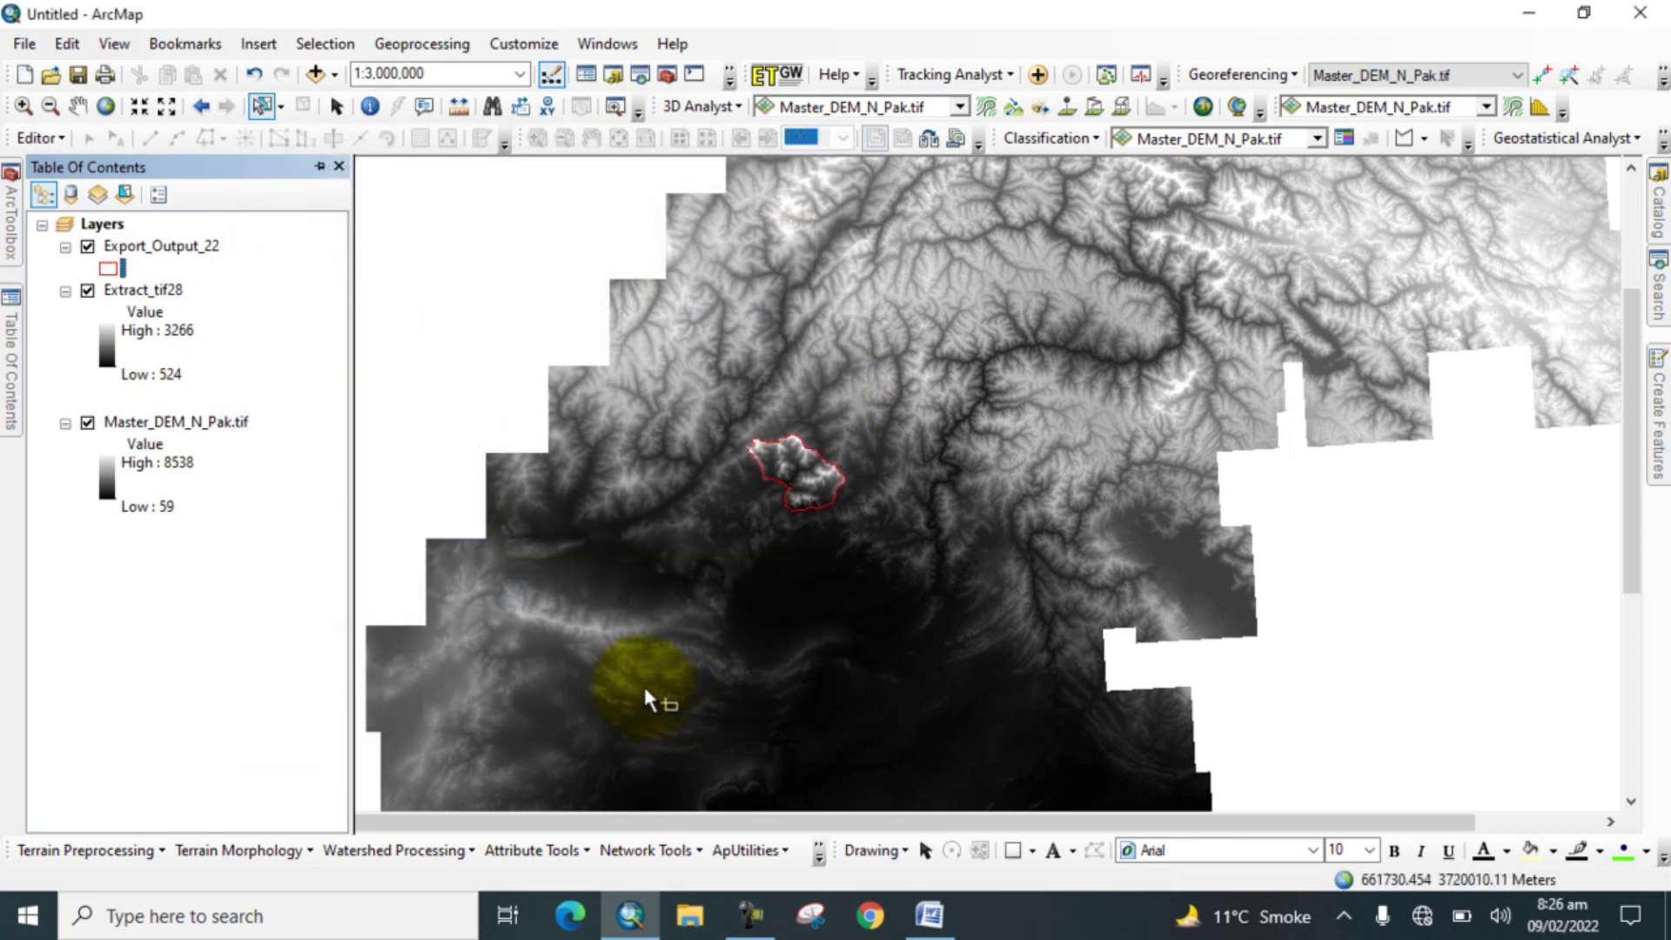
- Hide Master_DEM_N_Pak.tif, zoom to the clipped district, and collapse the Extraction toolset
left_click(88, 423)
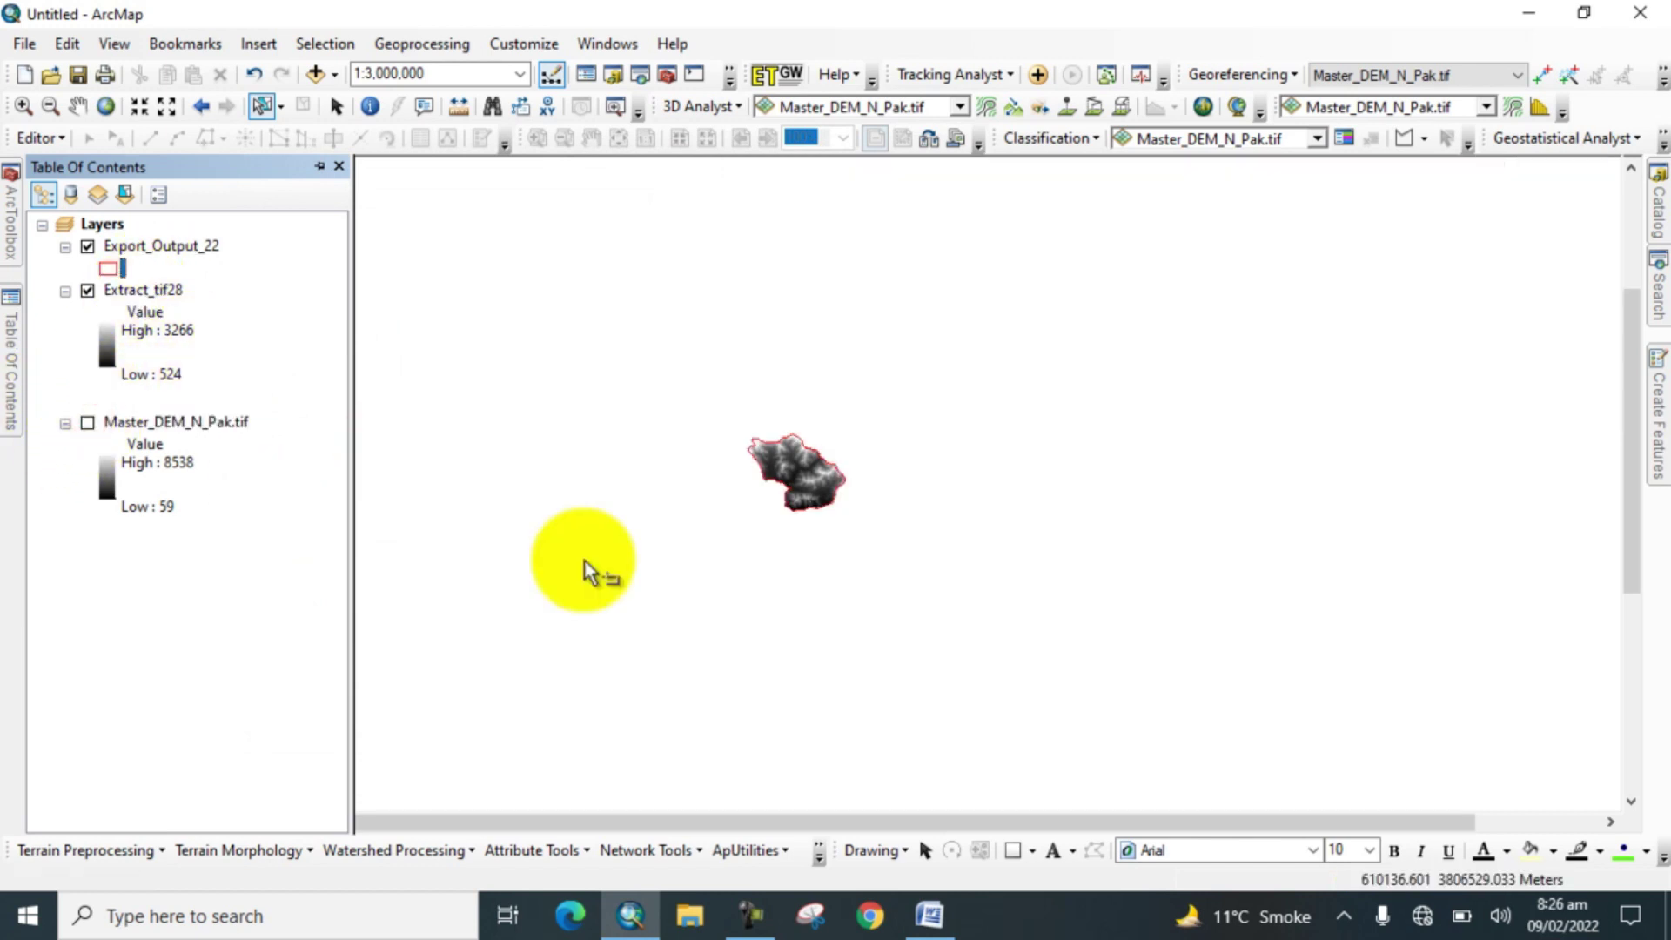
scroll(814, 464, "down", 2)
scroll(814, 465, "down", 2)
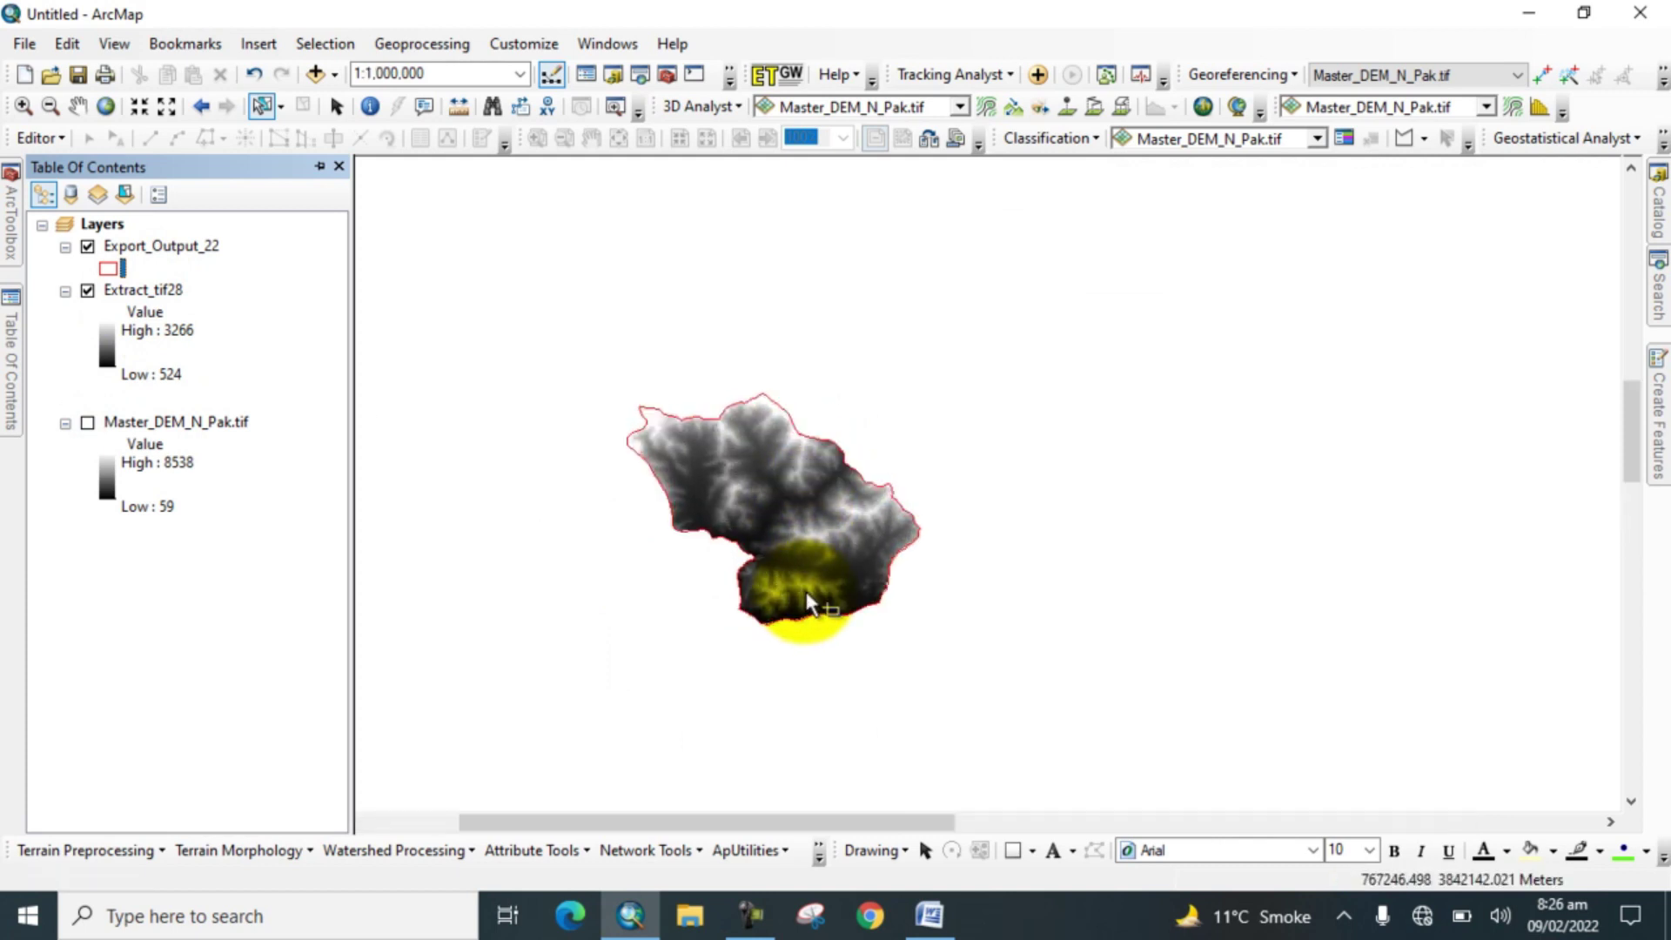
scroll(806, 591, "down", 1)
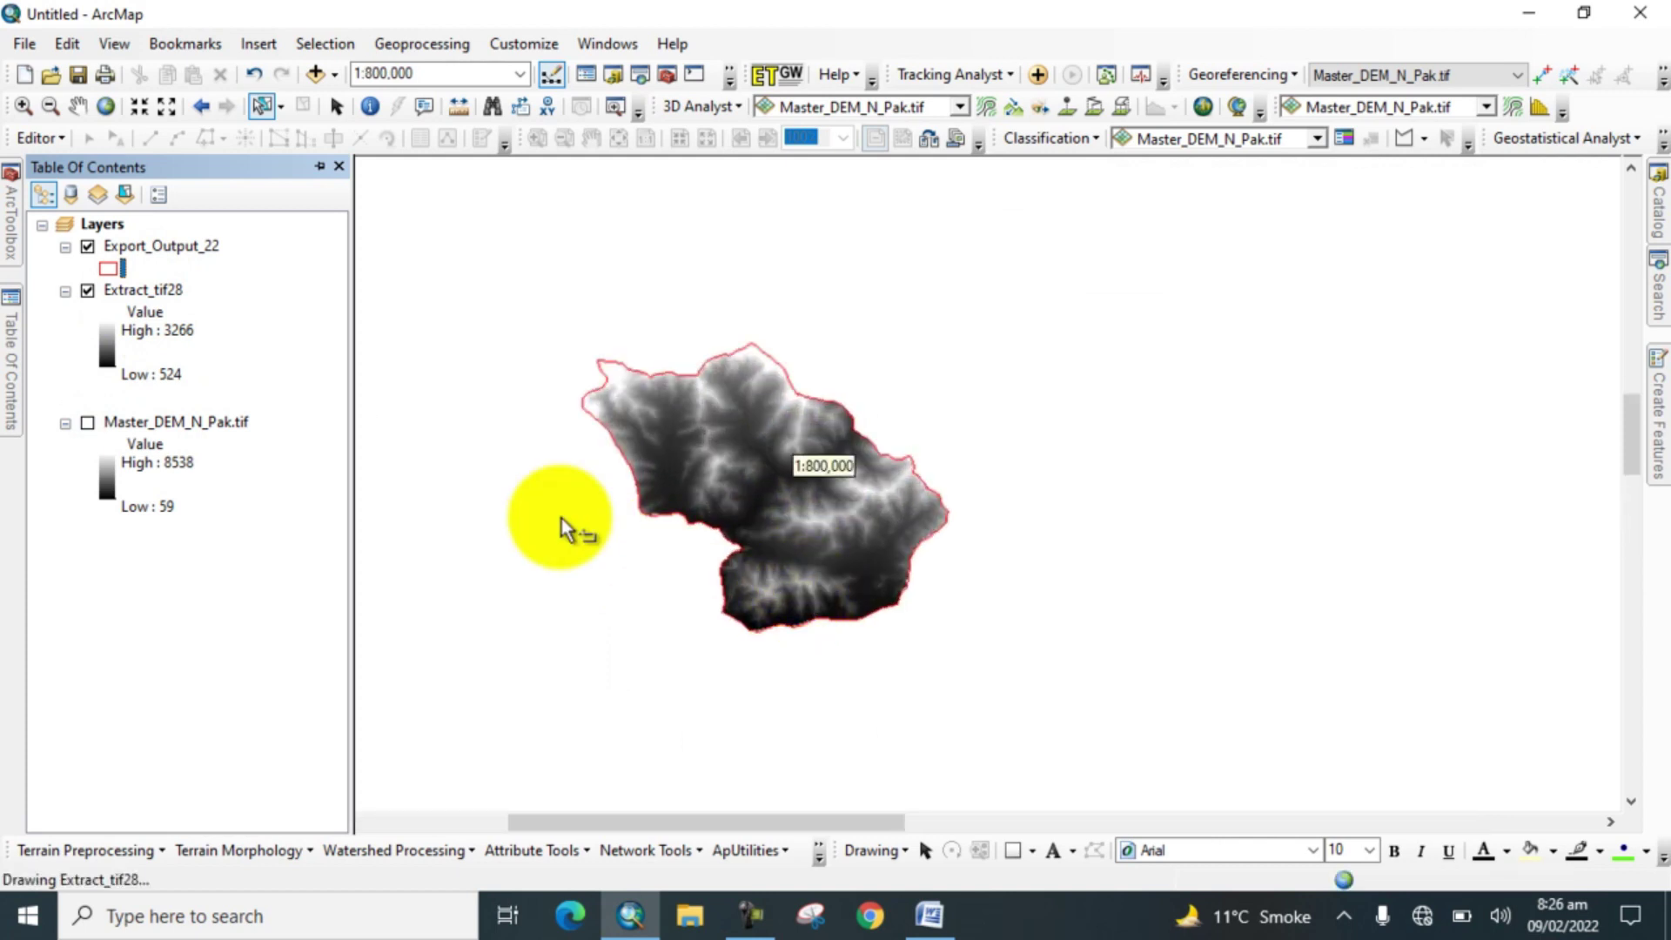
mouse_move(11, 230)
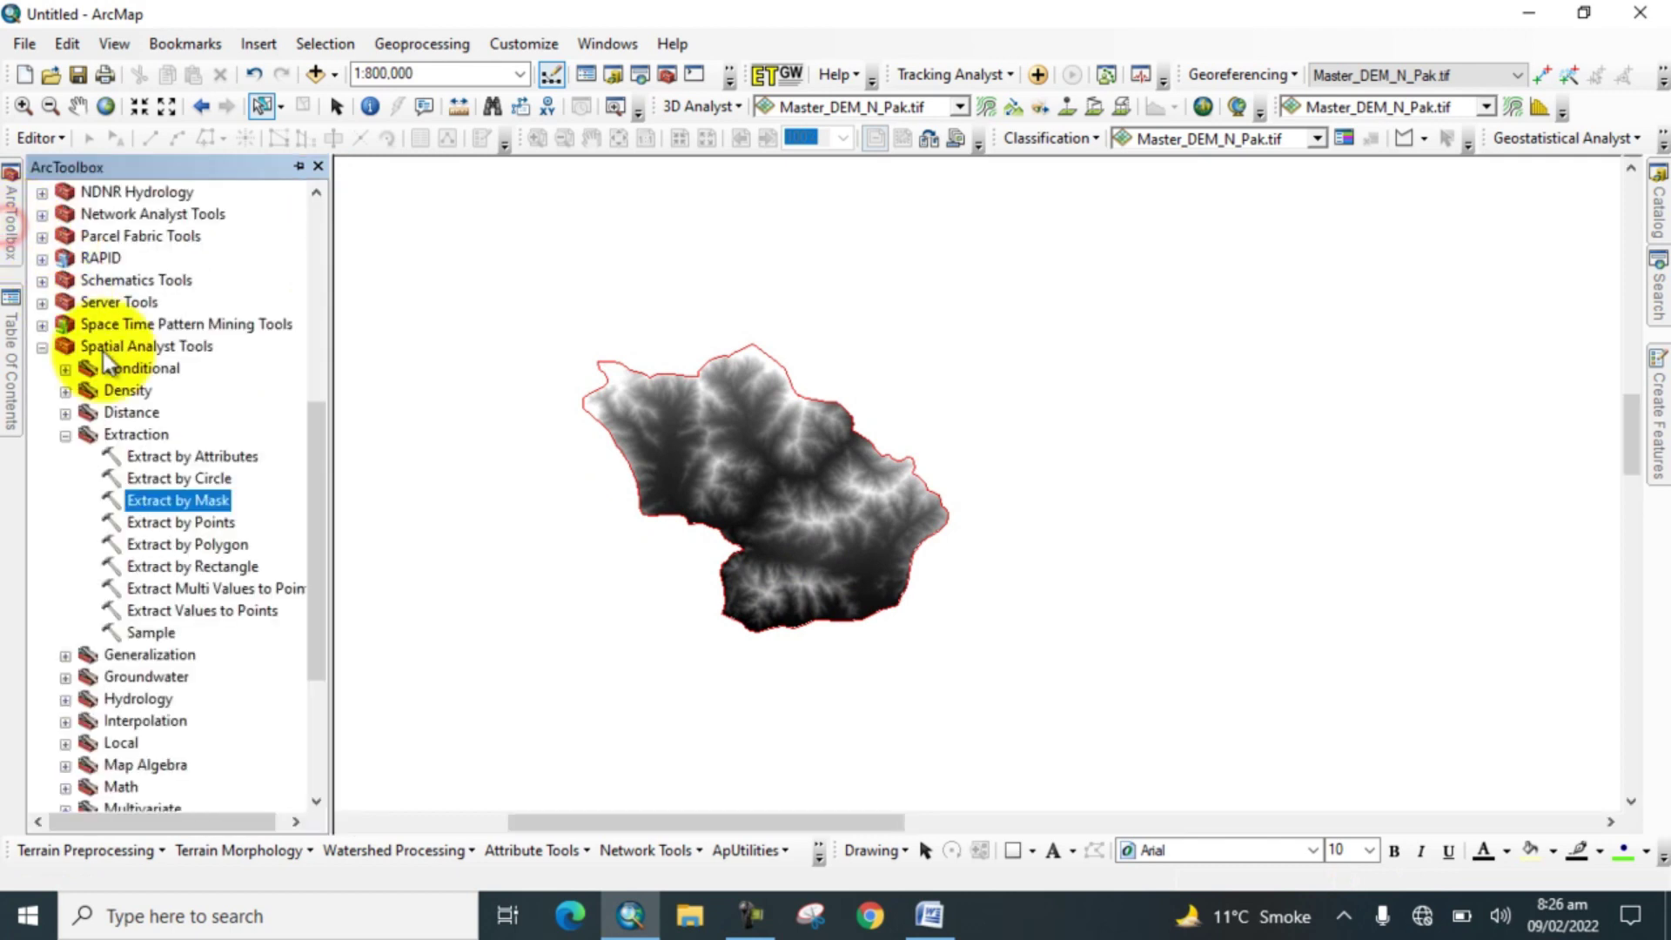
left_click(62, 435)
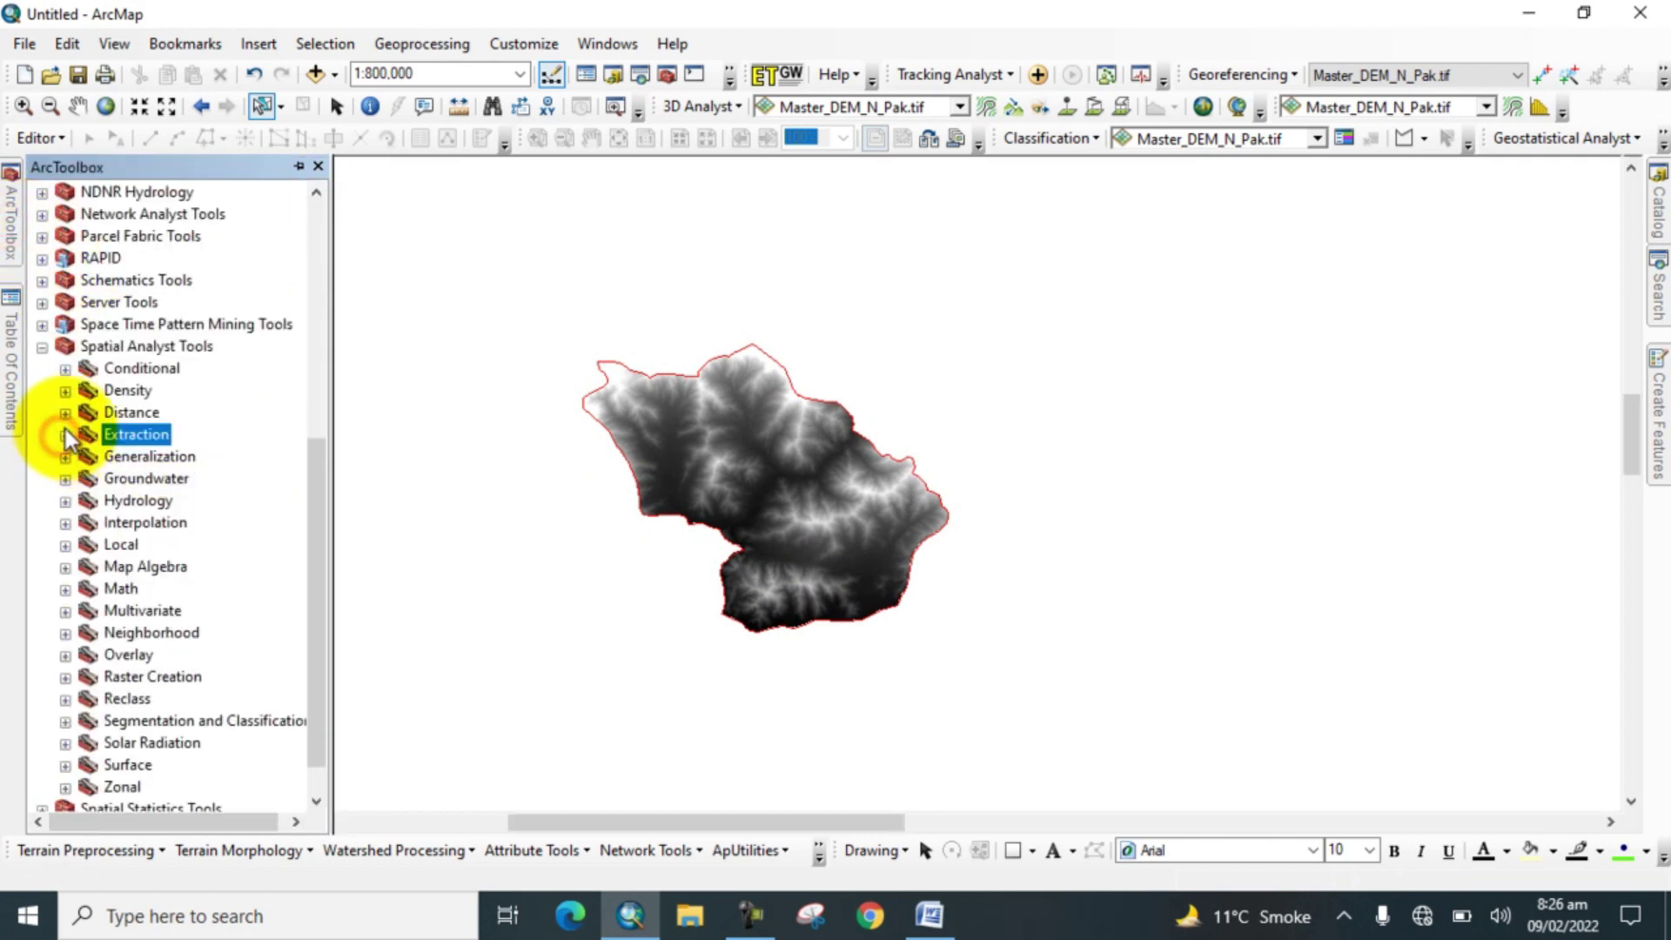
- Run Hydrology > Flow Direction on Extract_tif28 to create FlowDir_Extr8
left_click(66, 502)
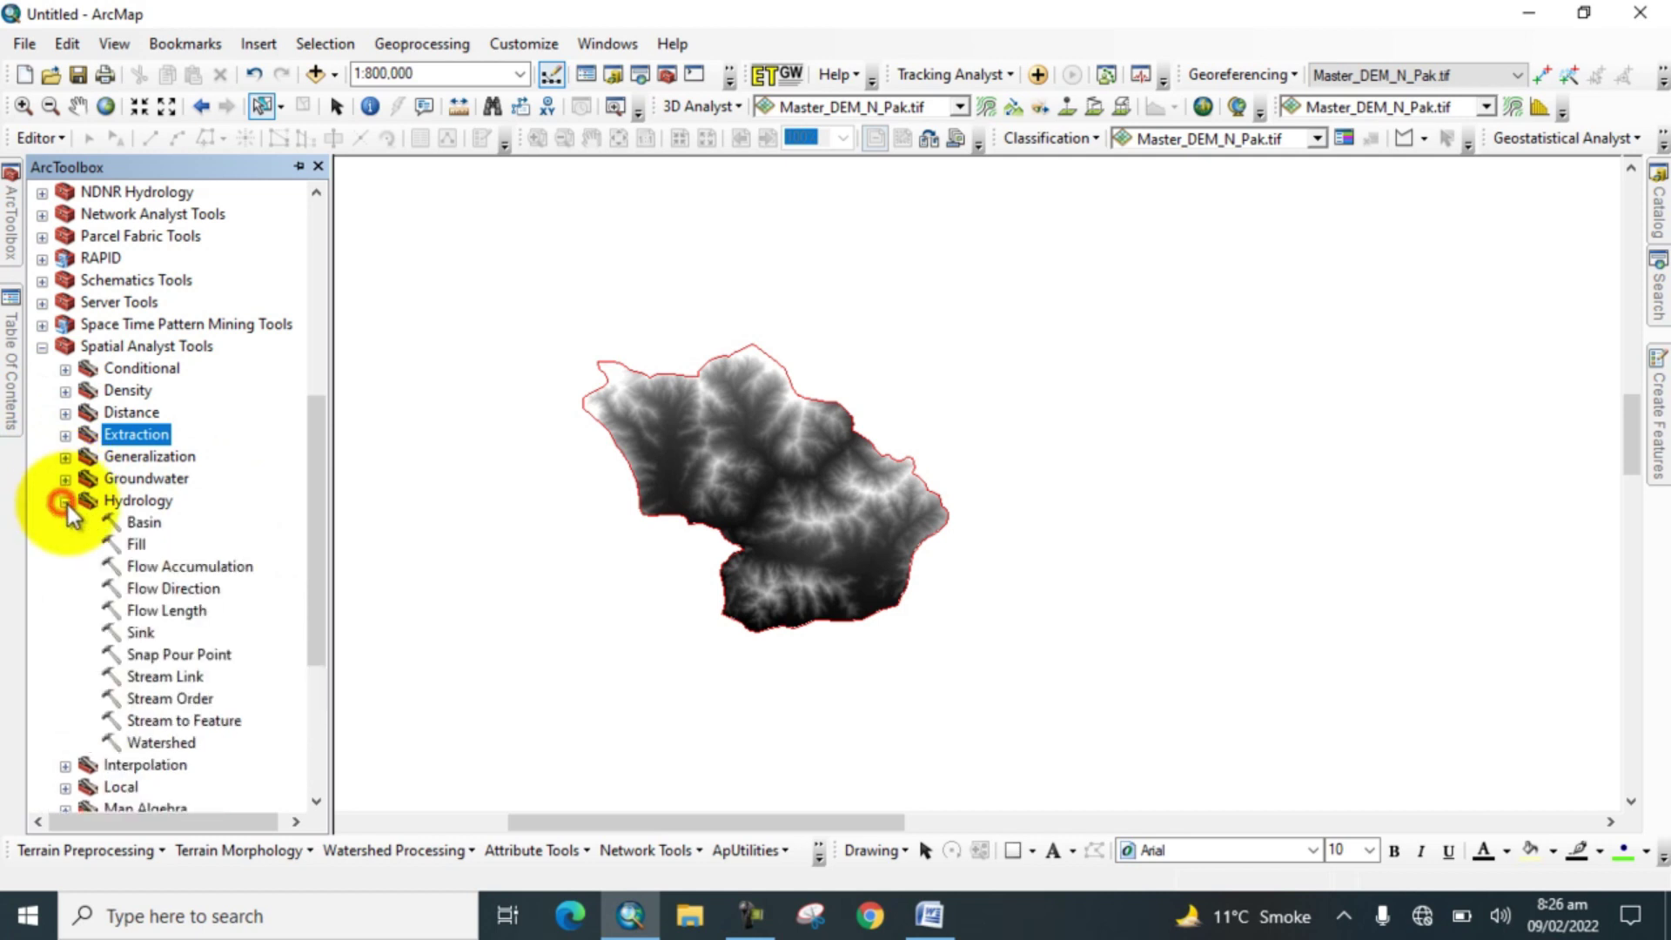
double_click(166, 590)
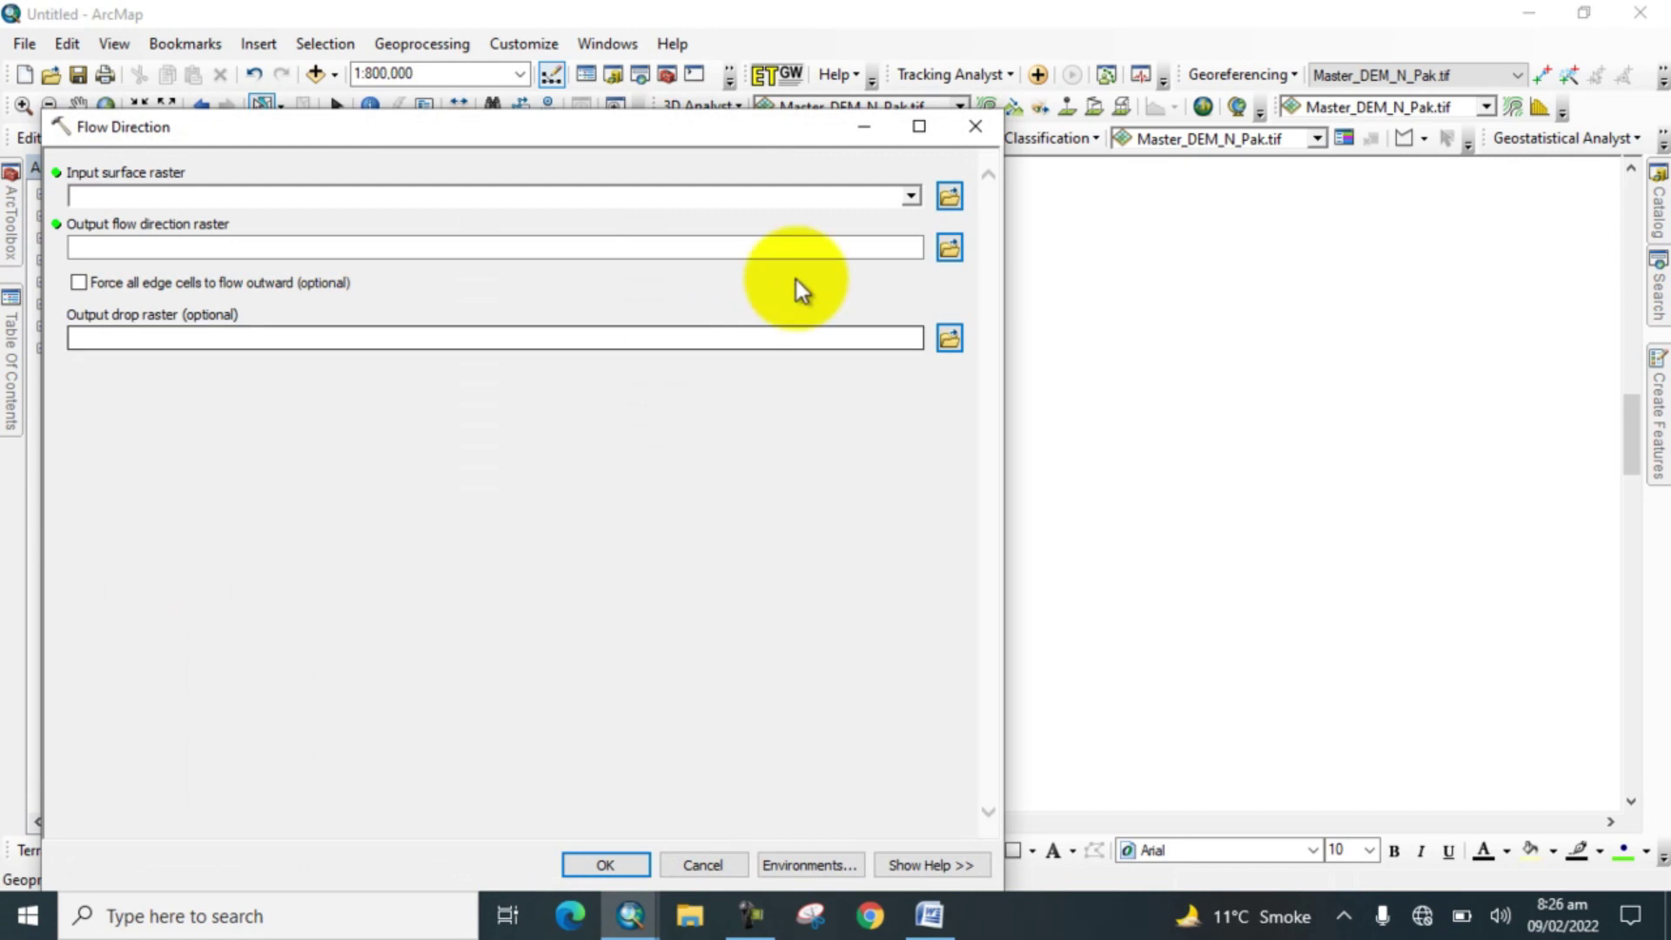
left_click(911, 197)
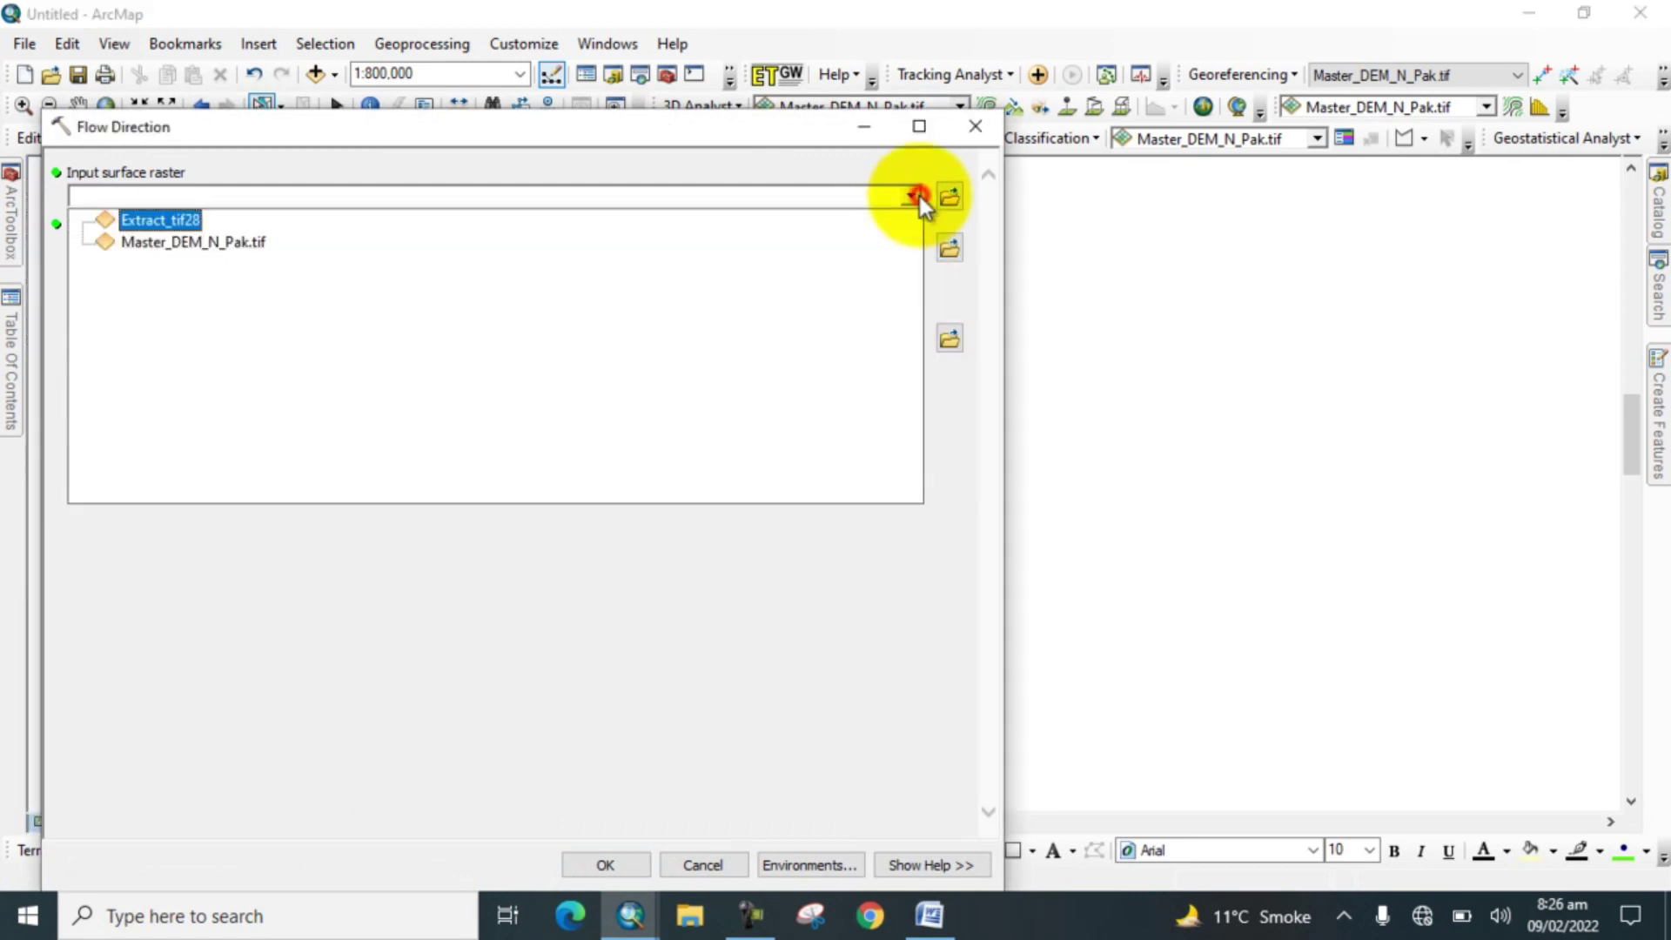
left_click(198, 225)
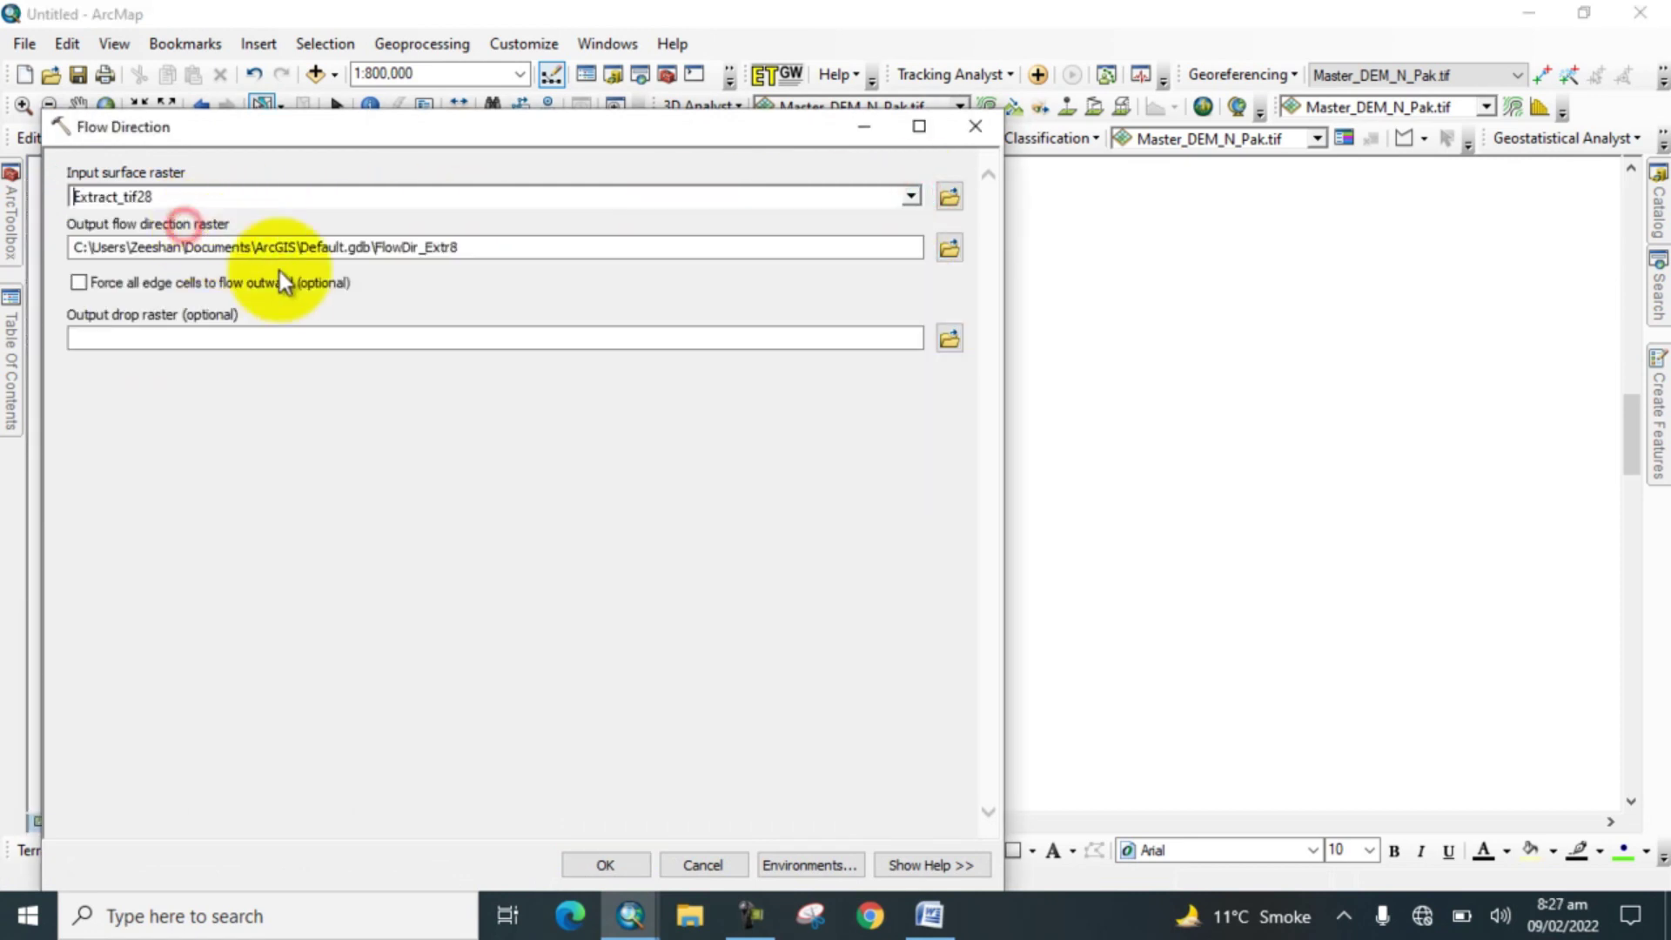
left_click(604, 864)
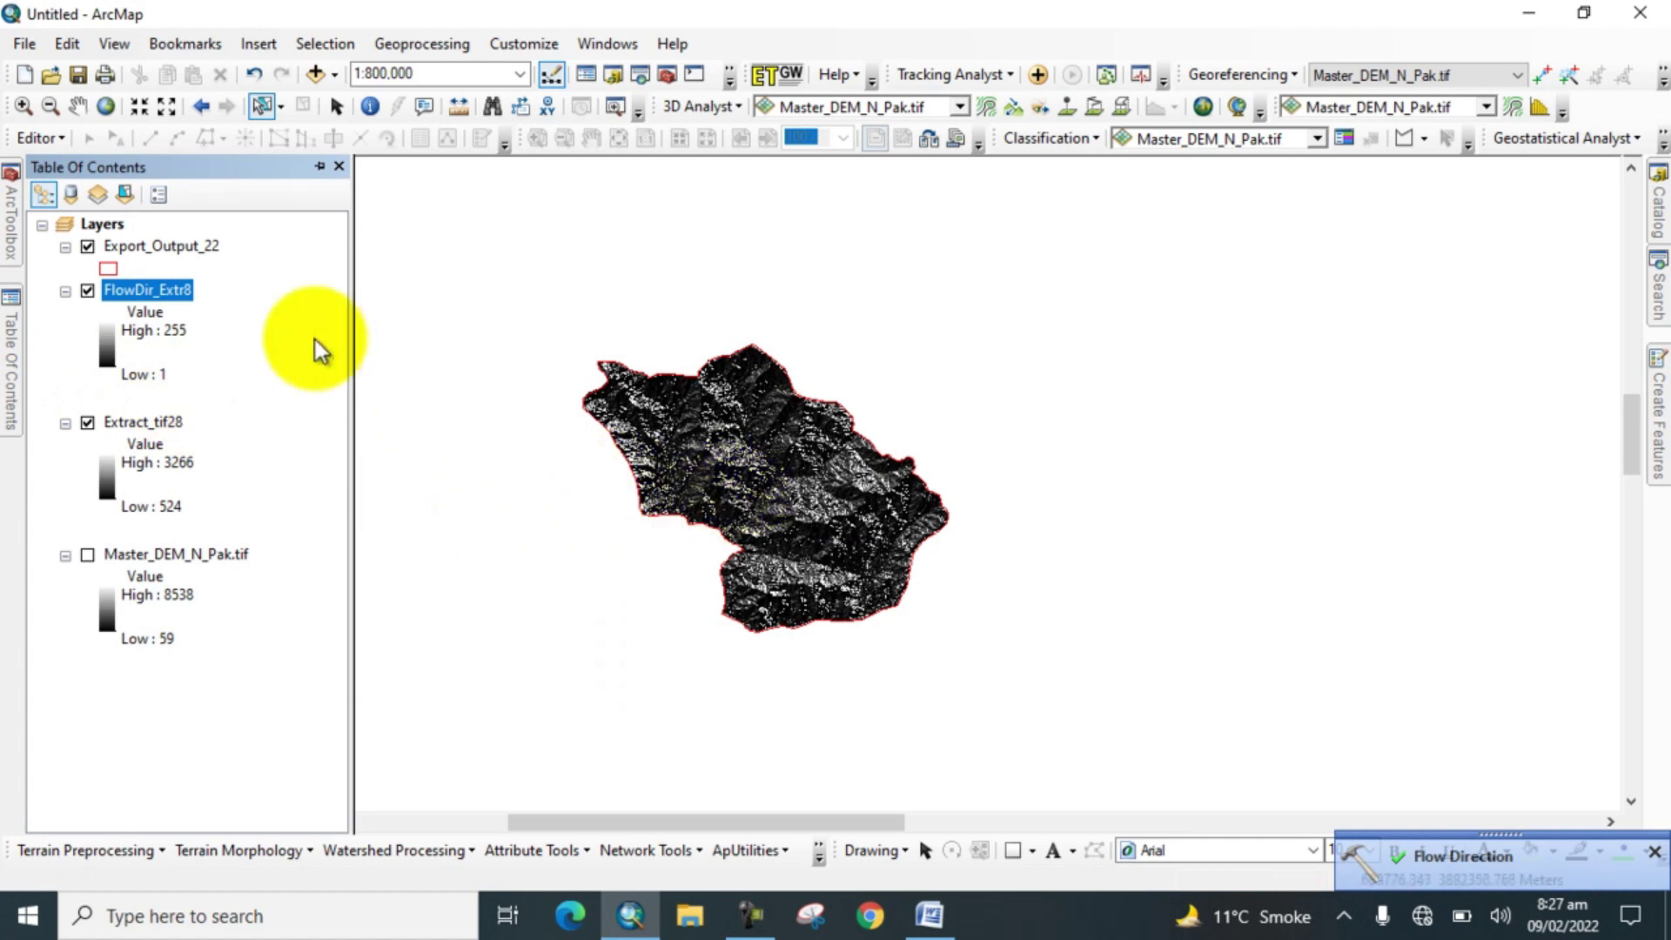
- Run Flow Accumulation on FlowDir_Extr8 to produce FlowAcc_Flow9
left_click(10, 221)
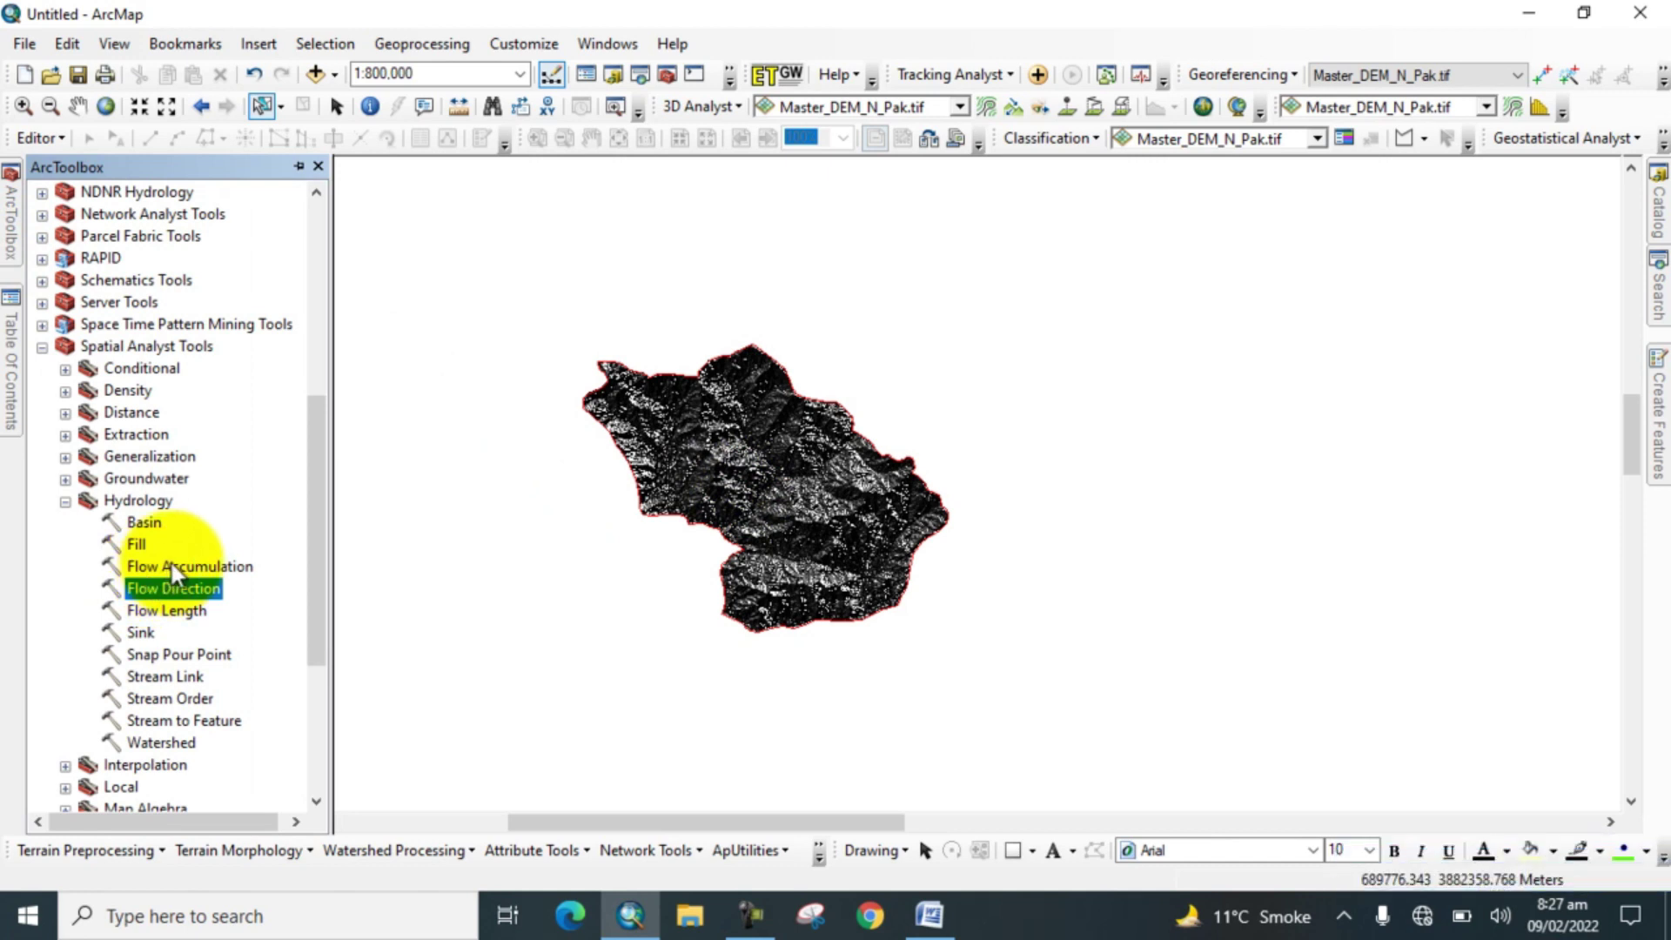
left_click(170, 563)
double_click(171, 563)
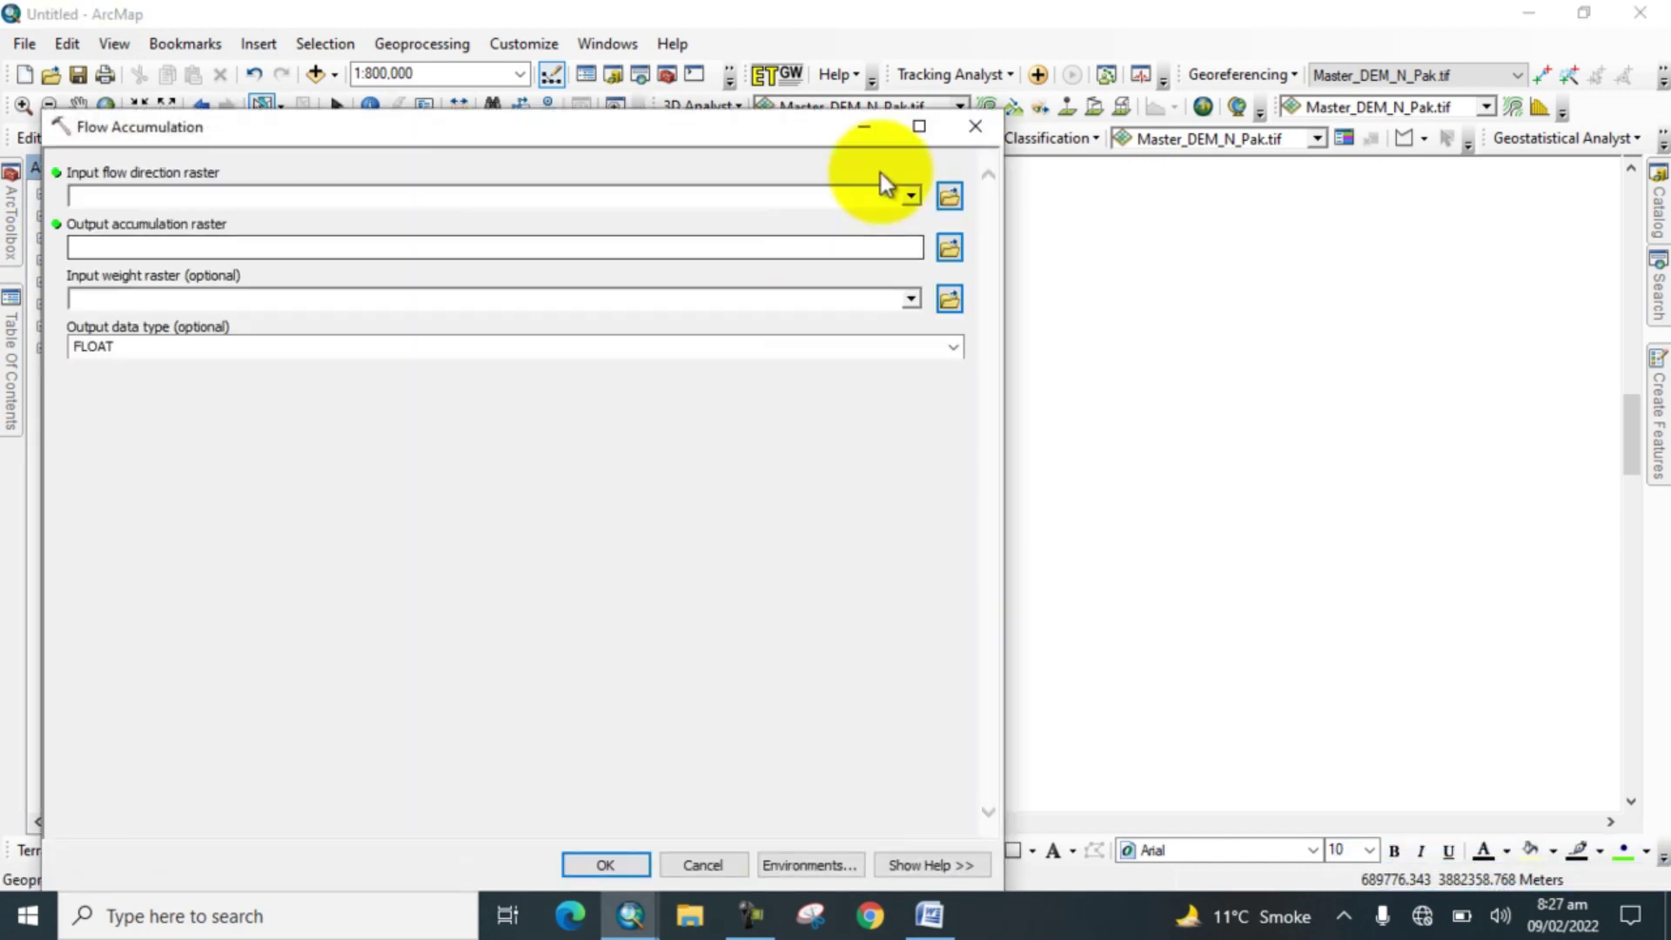
left_click(910, 196)
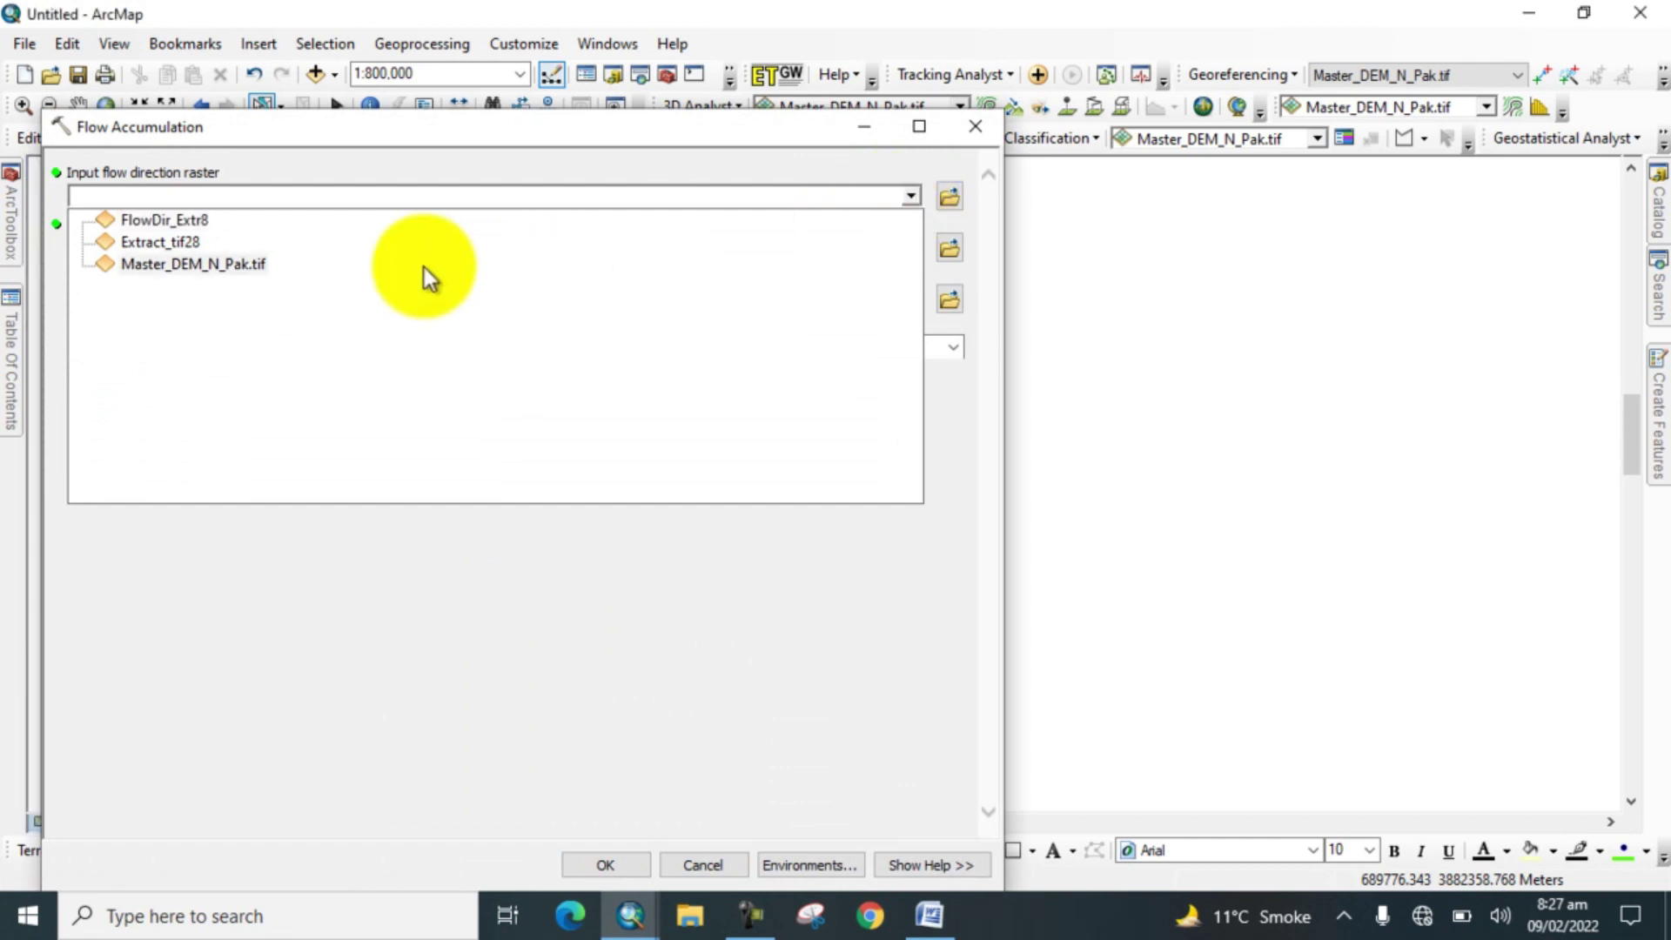
left_click(163, 223)
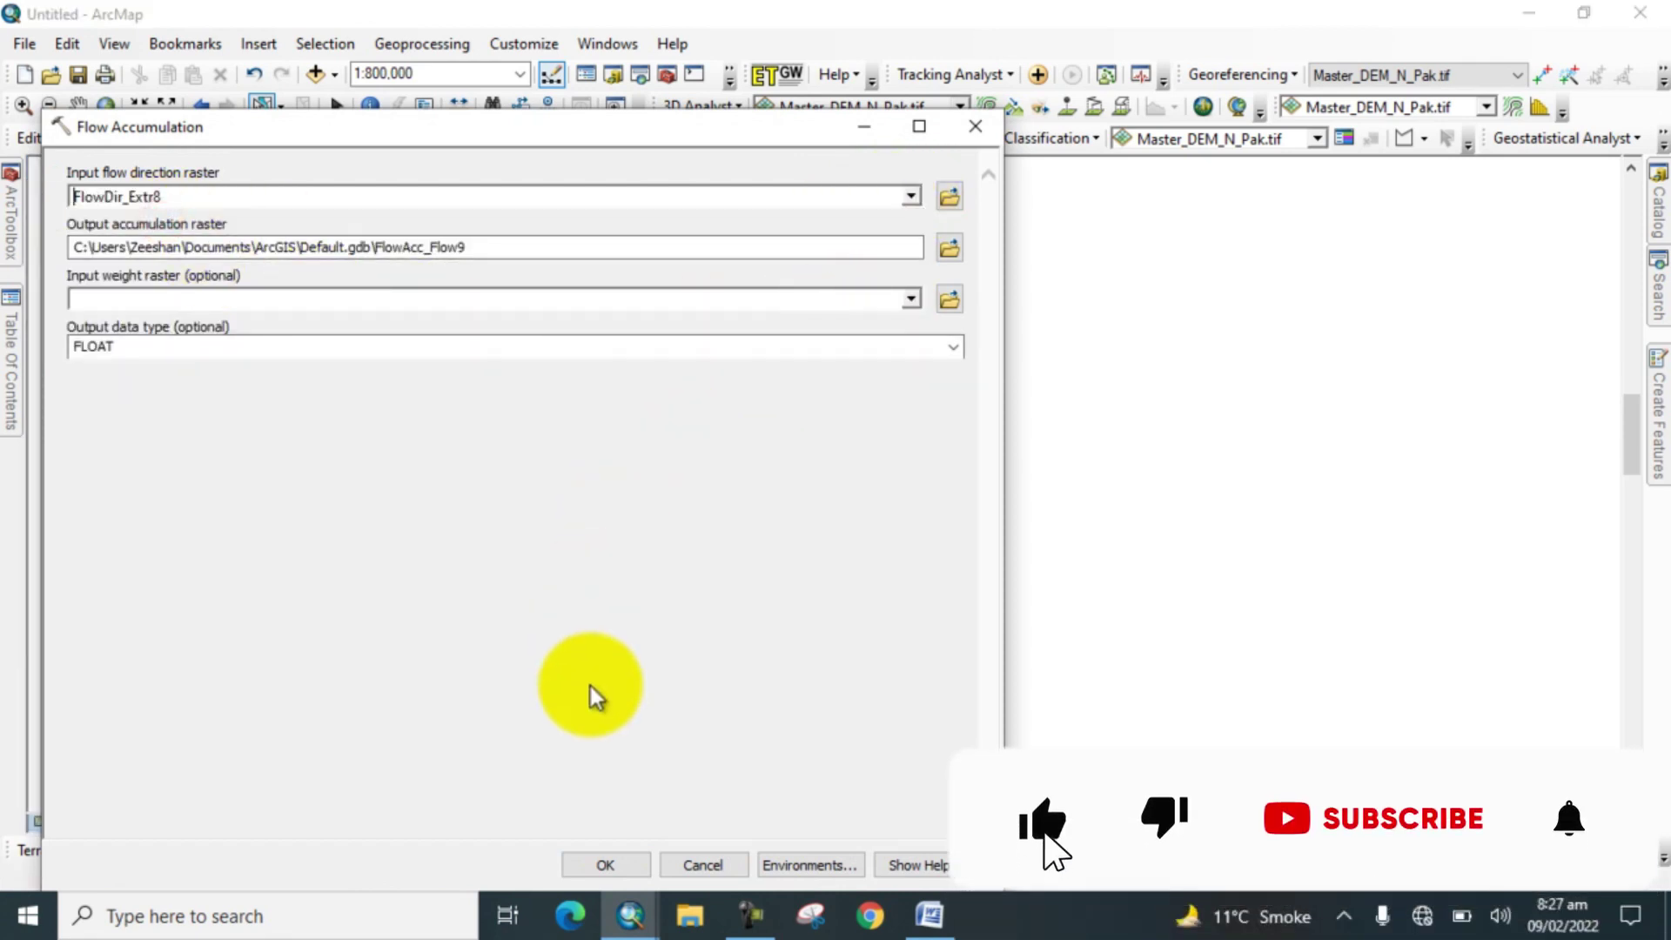
left_click(586, 863)
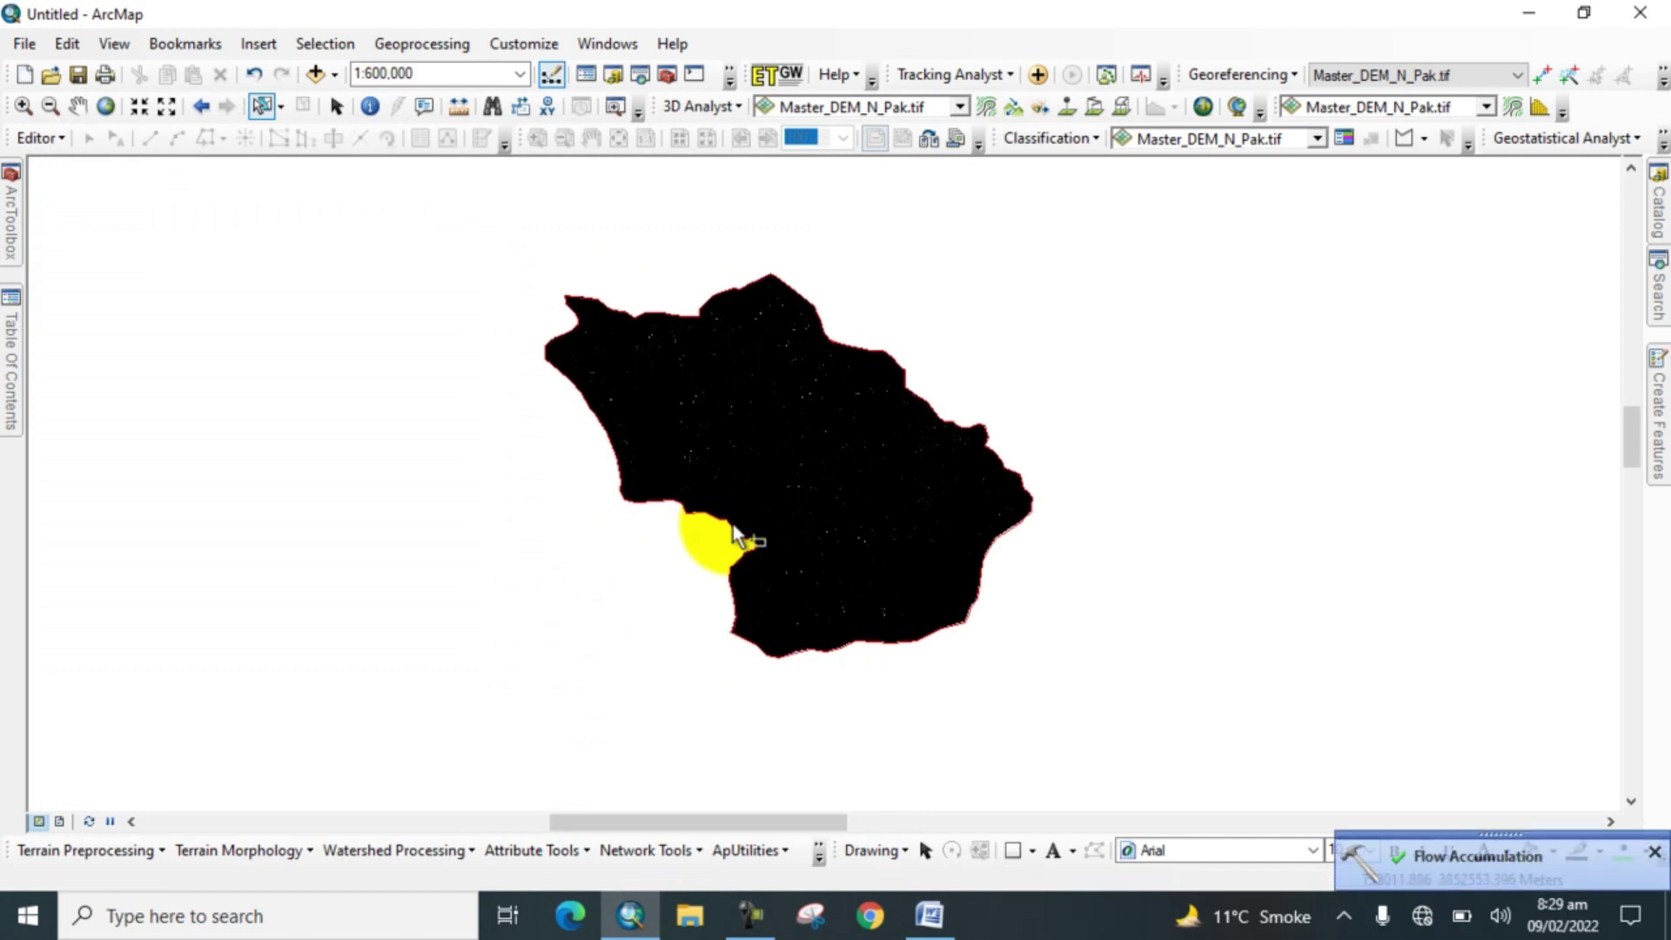
- Open the Surface > Slope tool with Extract_tif28 as the input raster
left_click(7, 228)
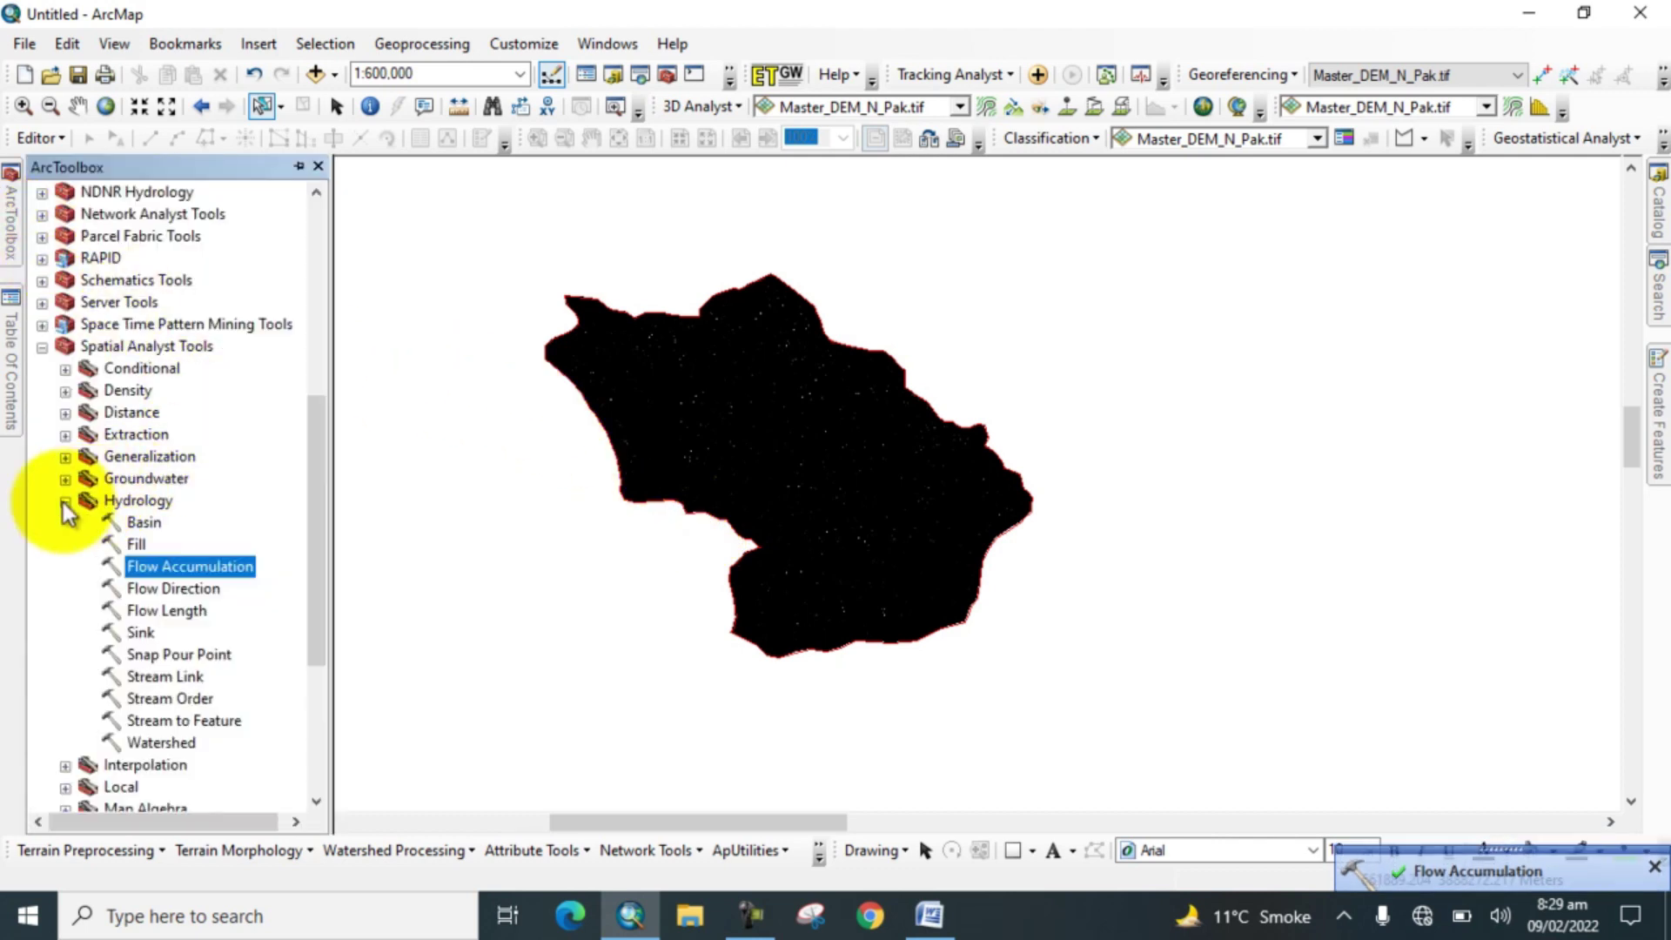
left_click(65, 501)
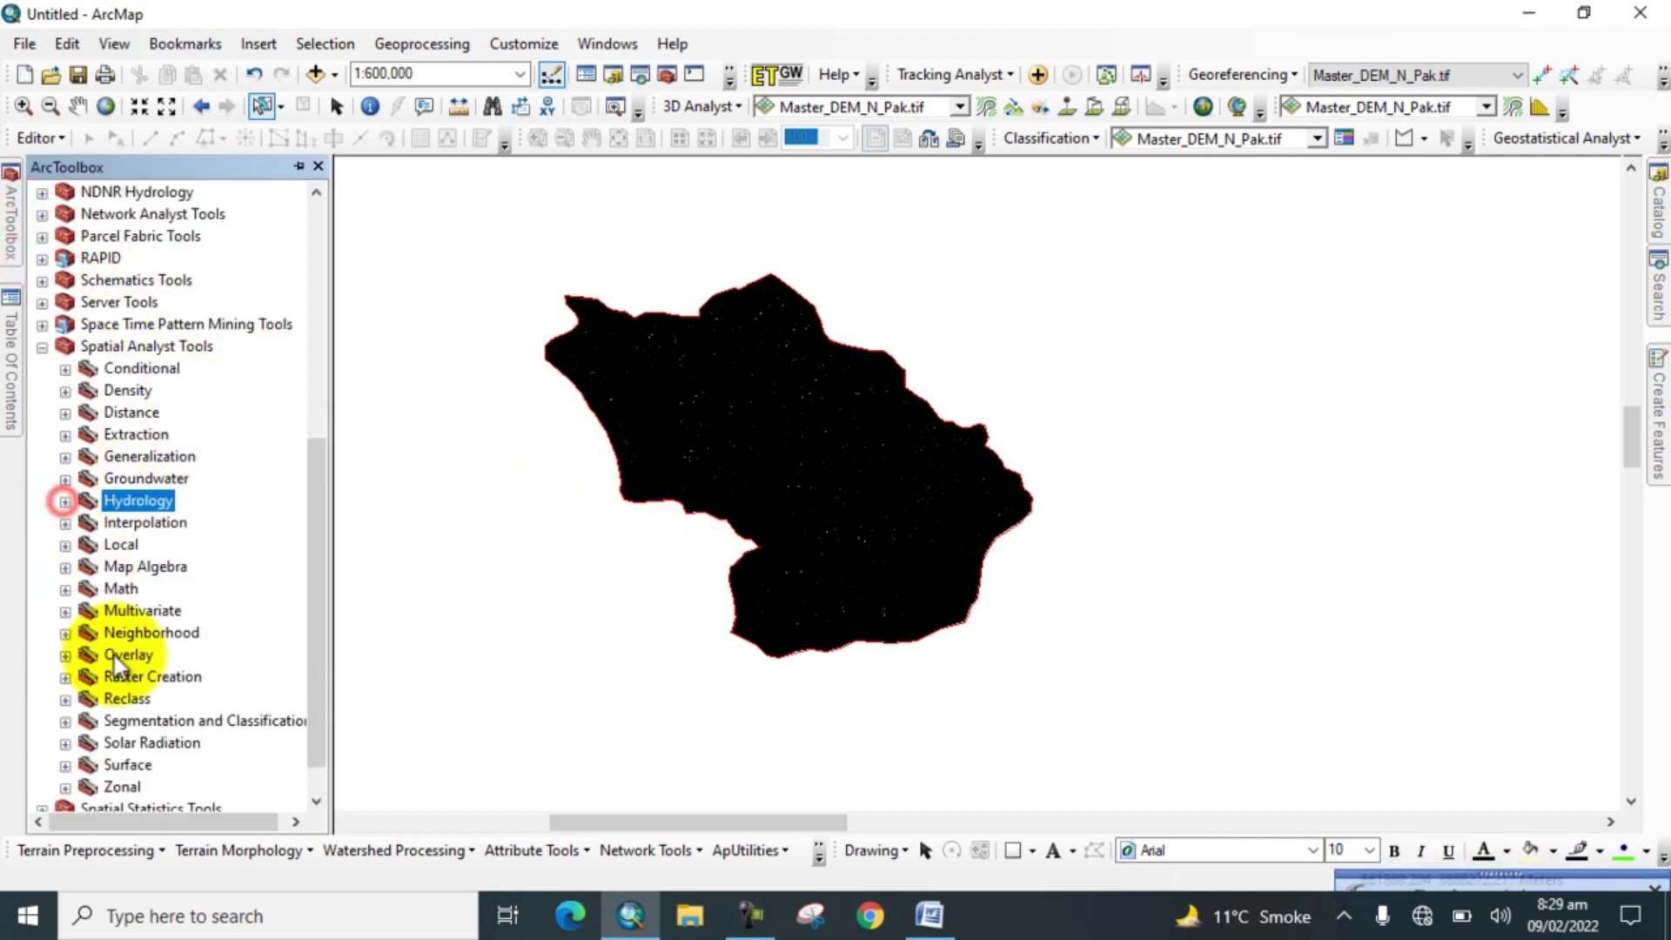
left_click(66, 766)
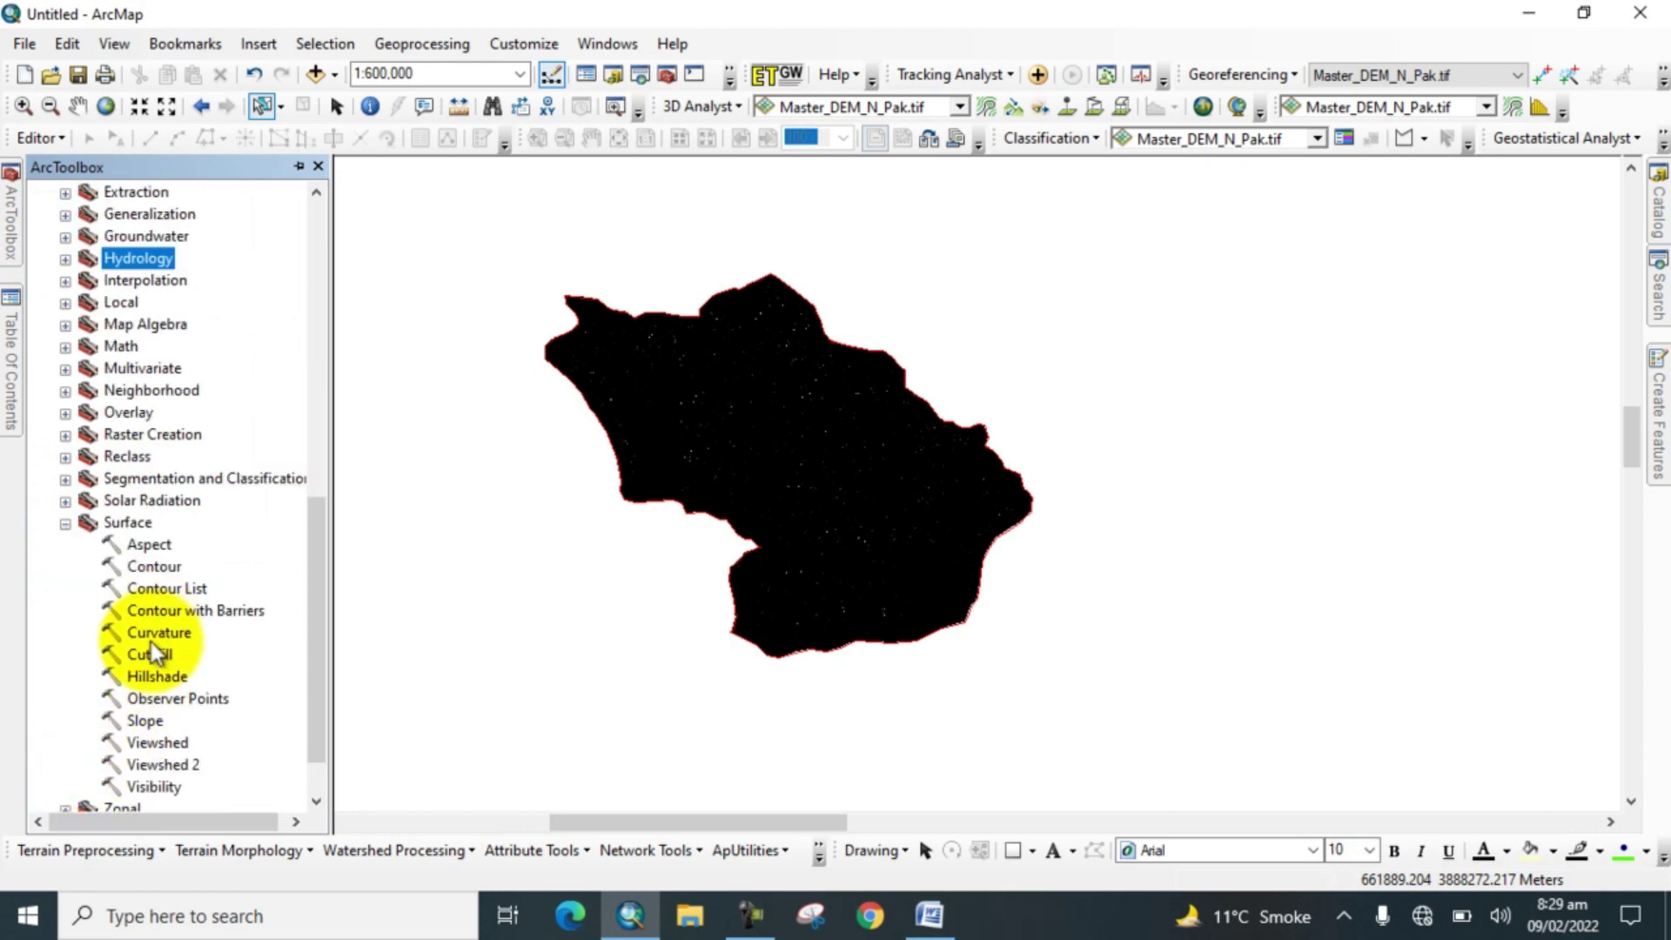
double_click(143, 723)
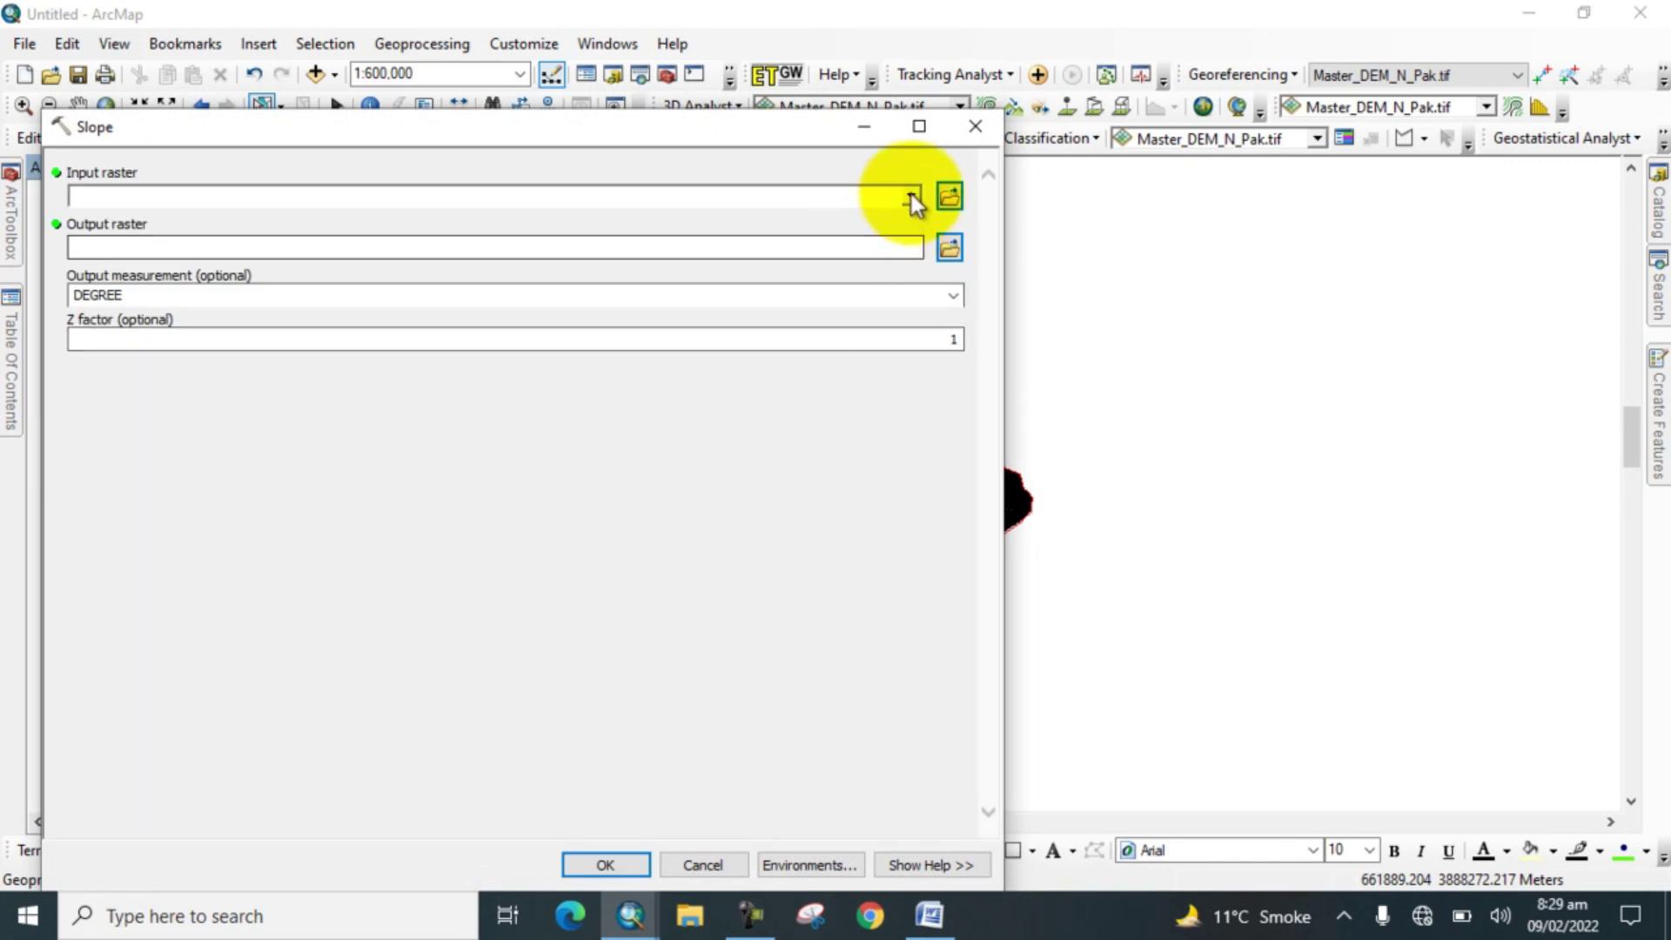
left_click(912, 195)
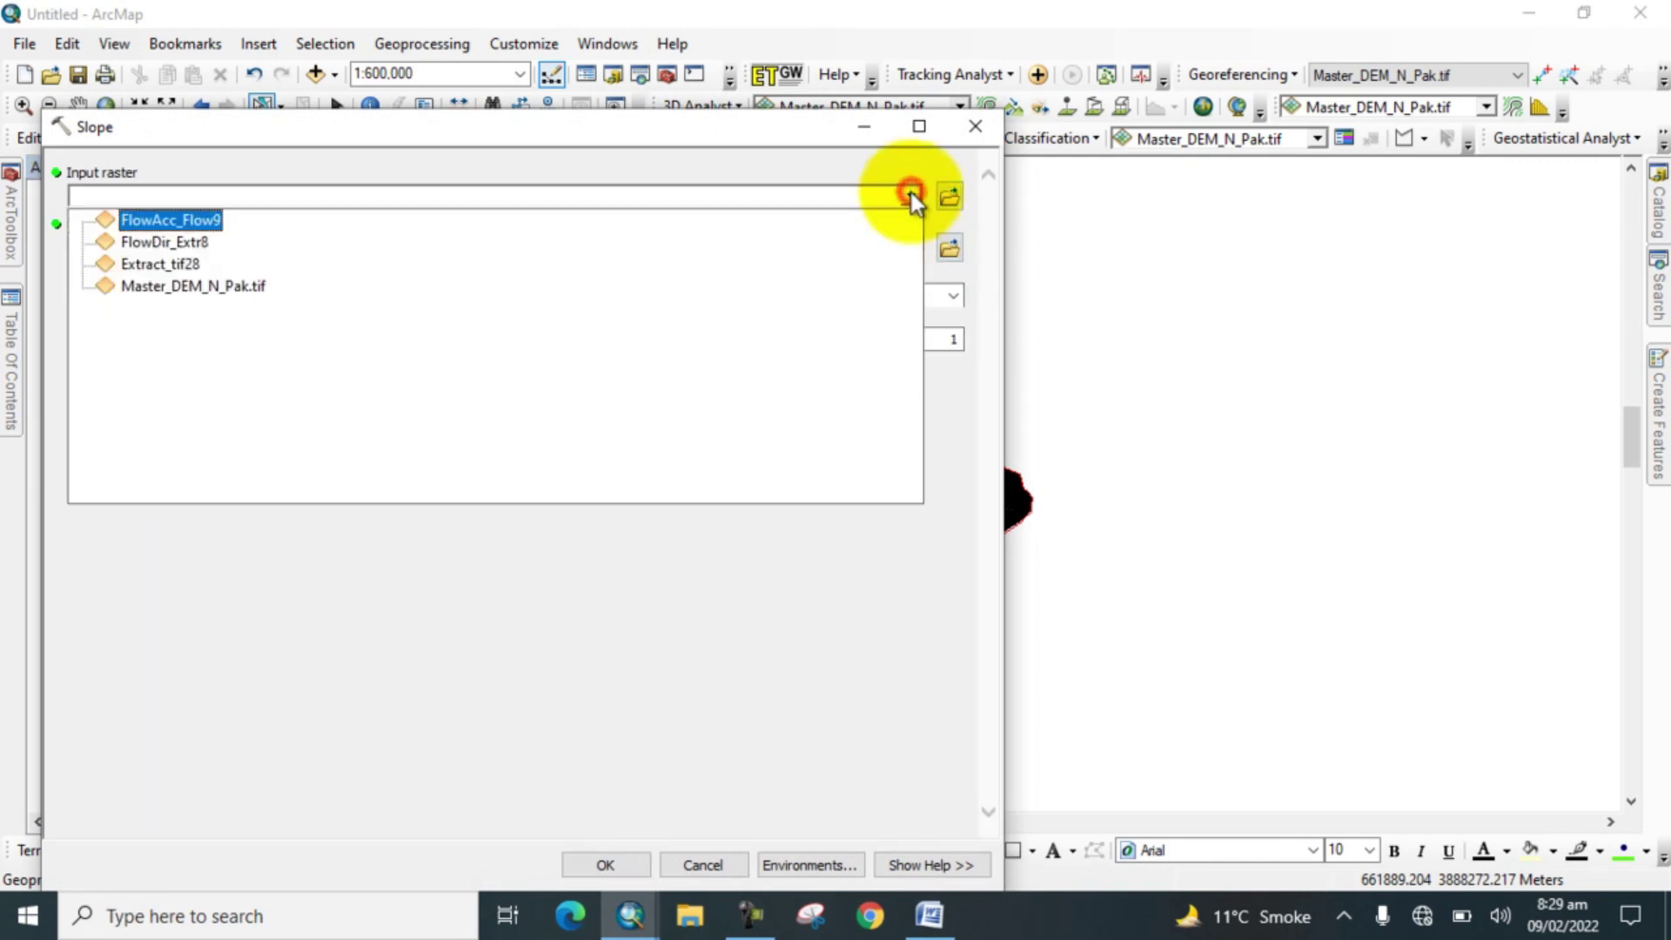
left_click(158, 265)
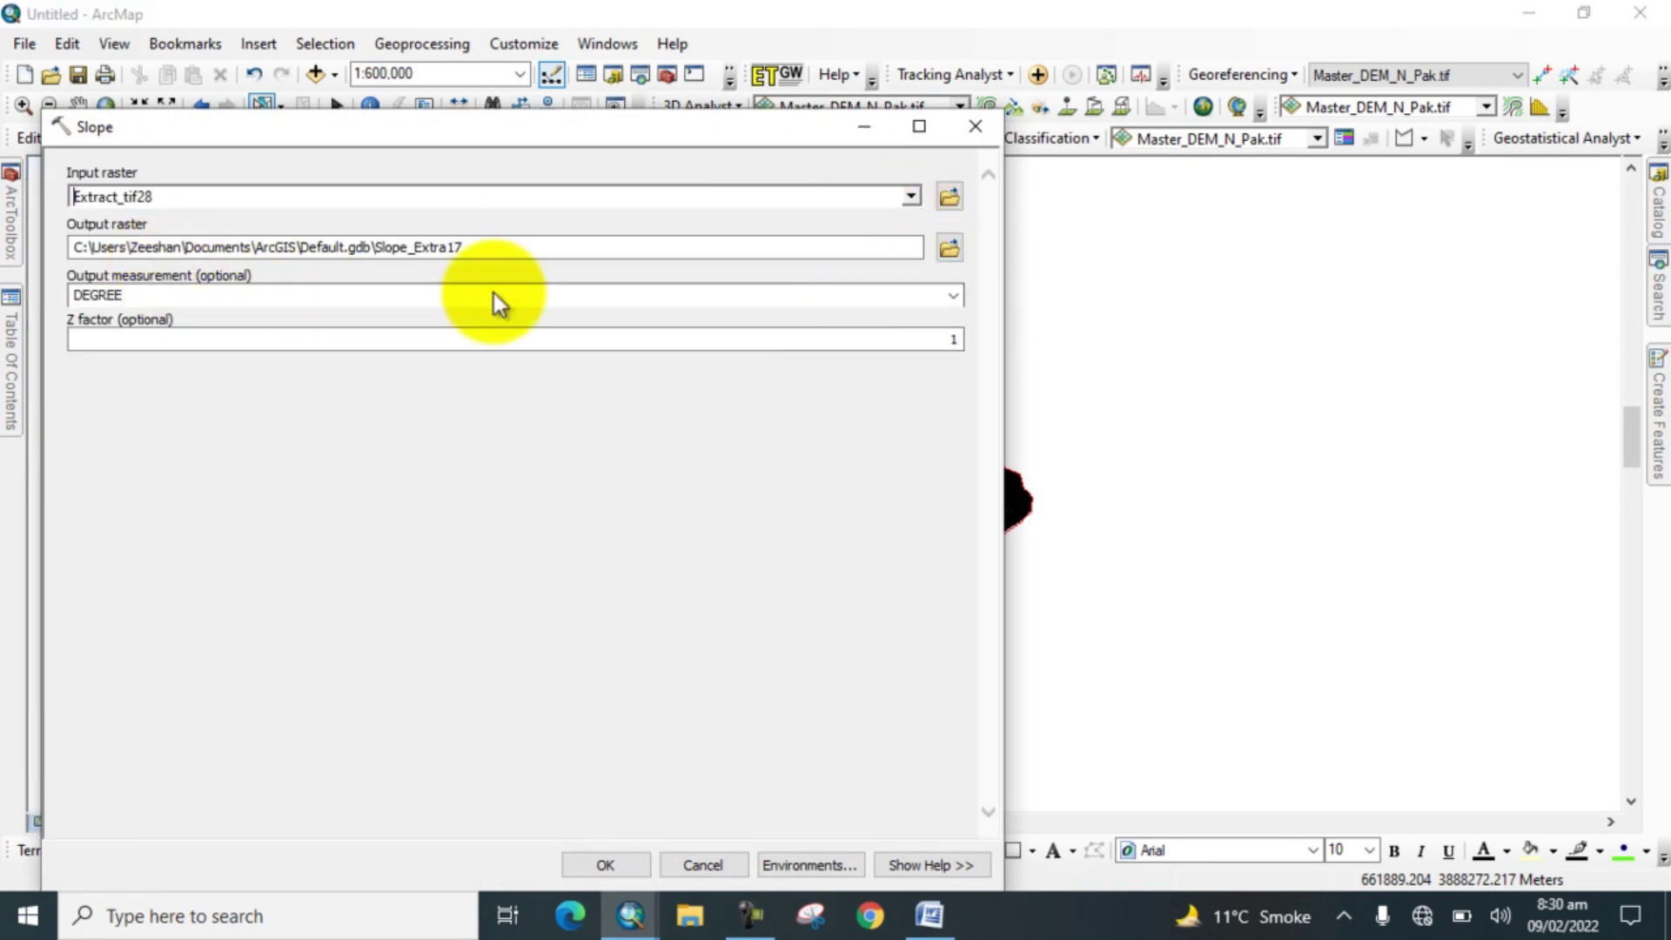
- Set the output measurement to PERCENT_RISE and run Slope to create Slope_Extra17
left_click(953, 295)
left_click(381, 311)
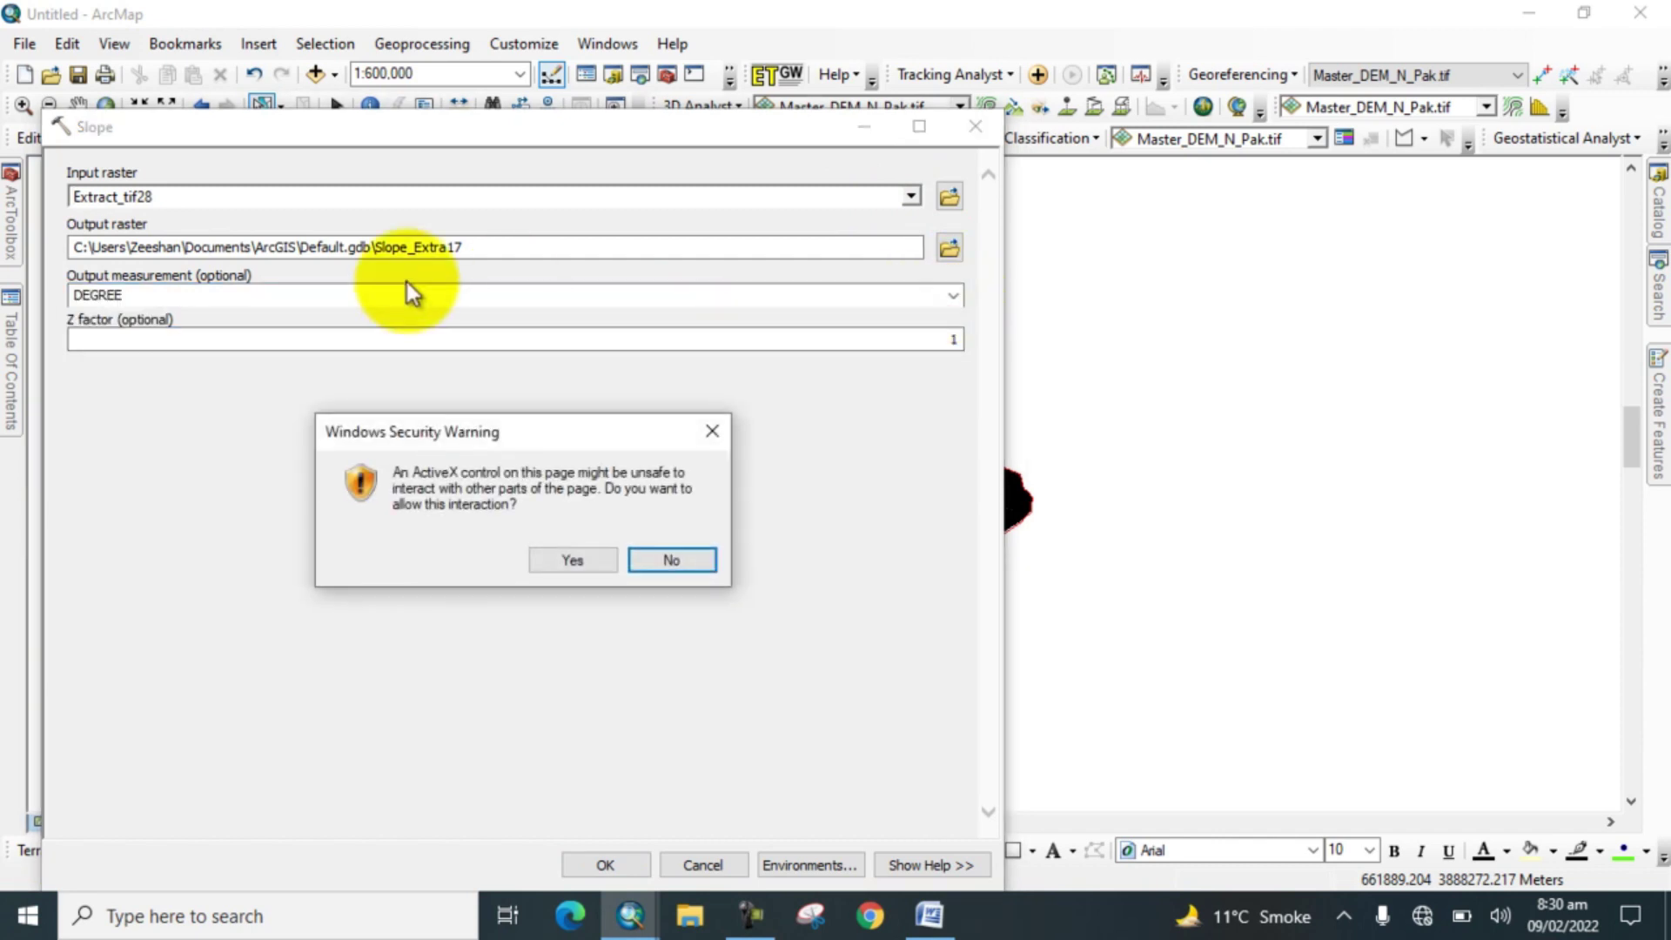
left_click(563, 564)
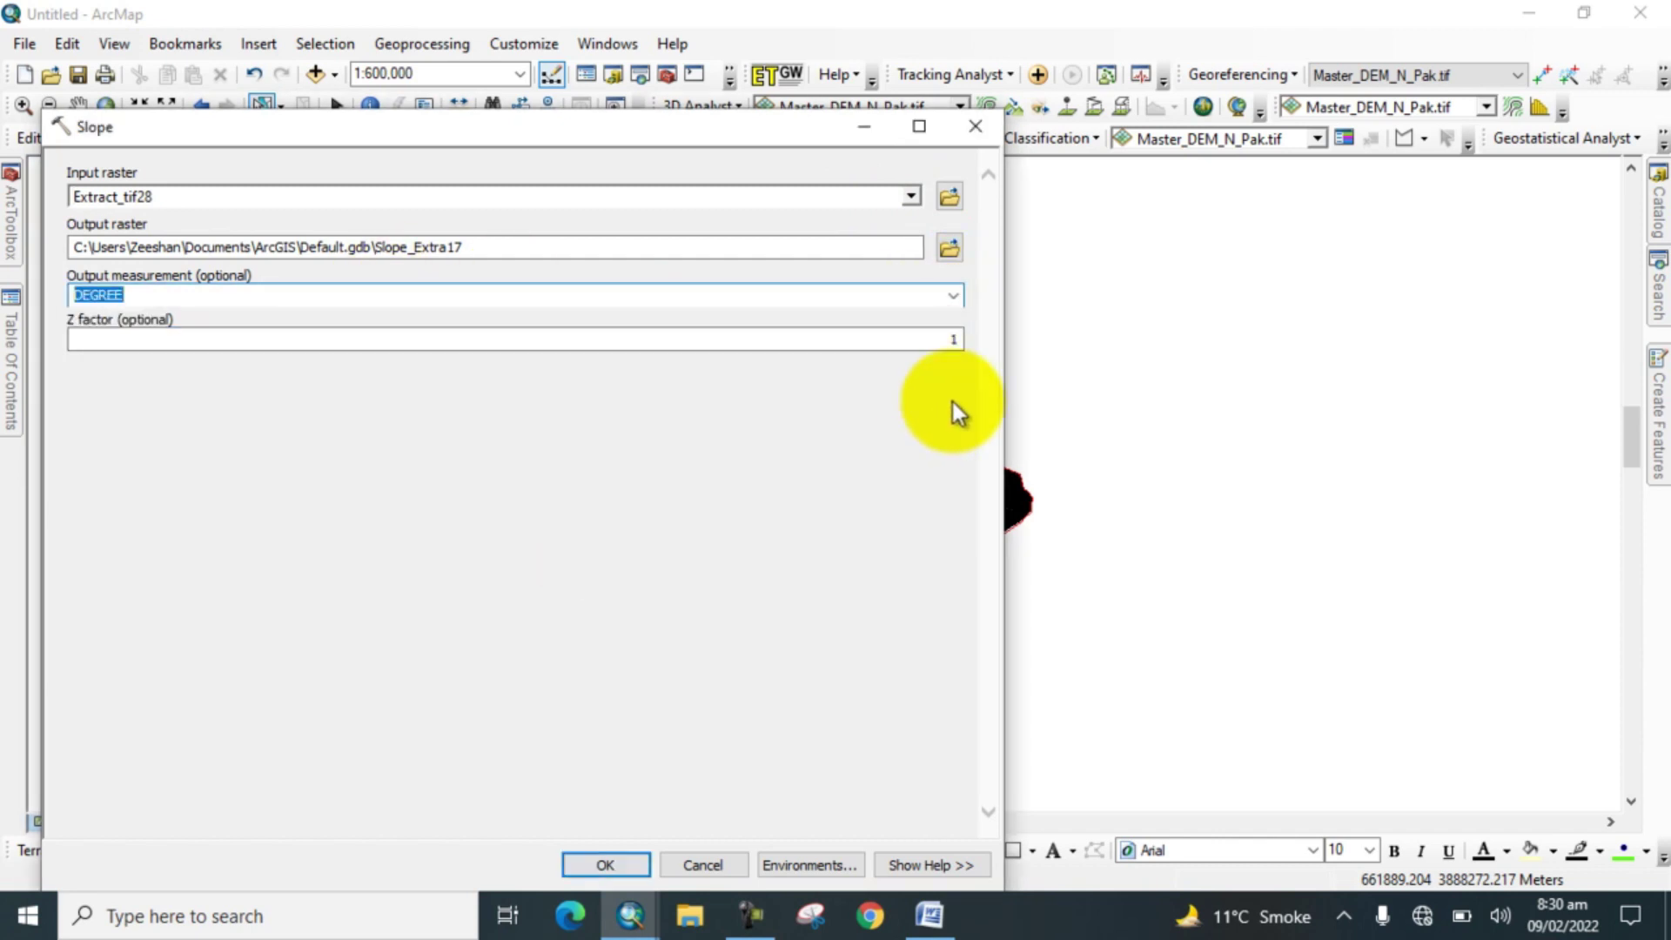
left_click(953, 295)
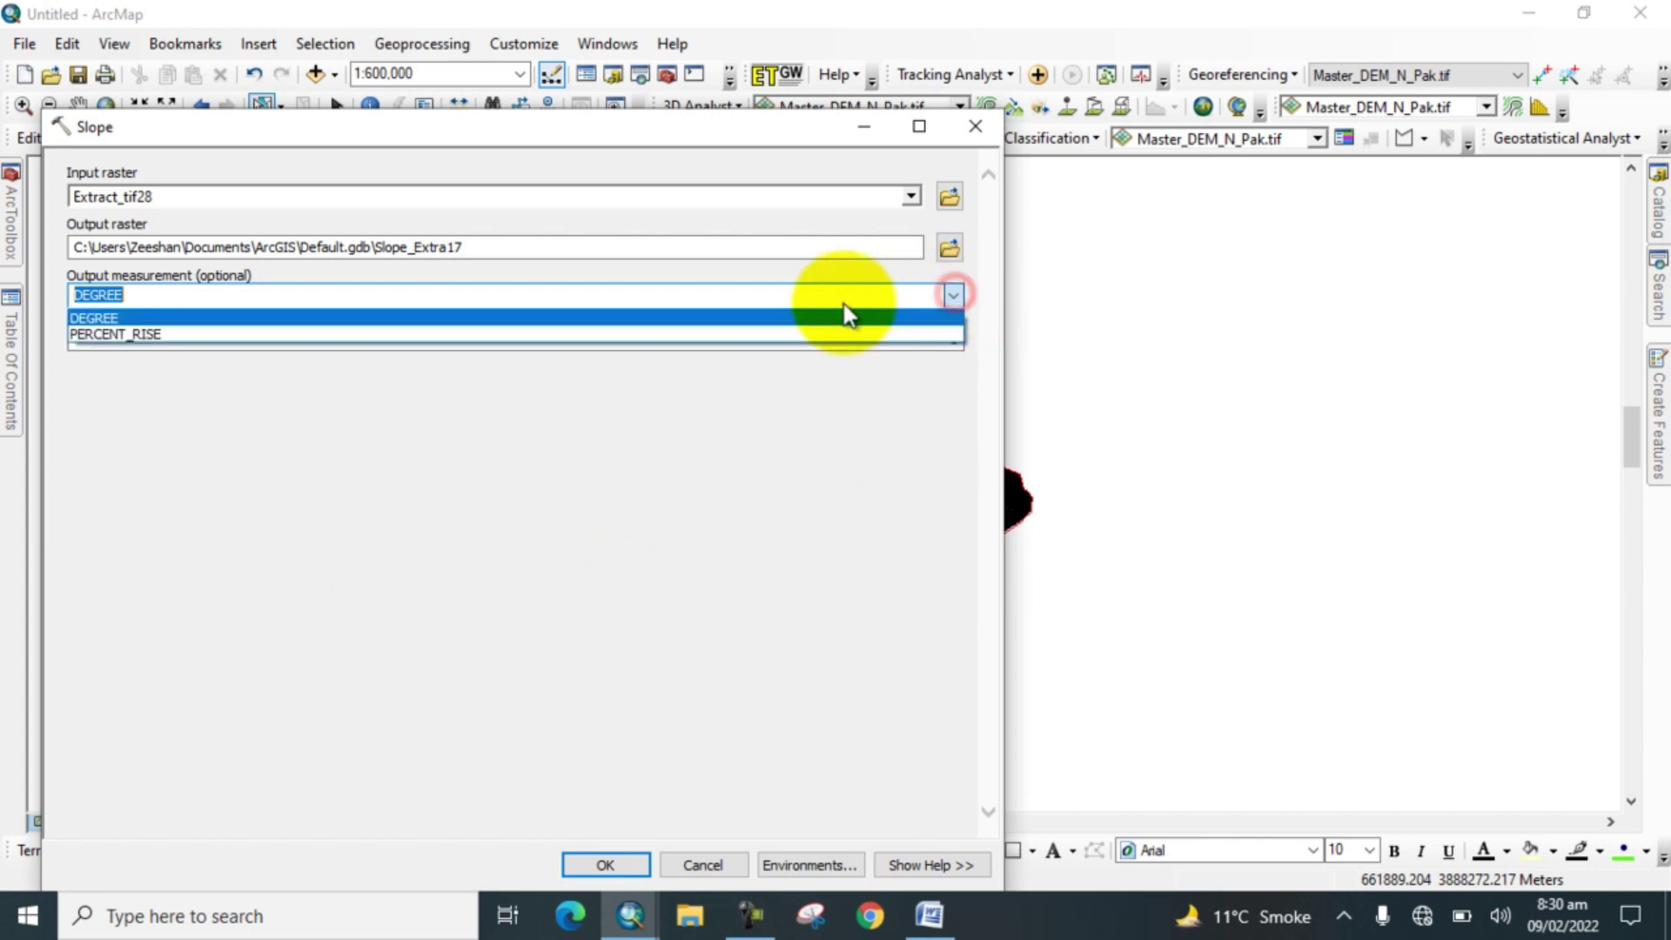
left_click(115, 333)
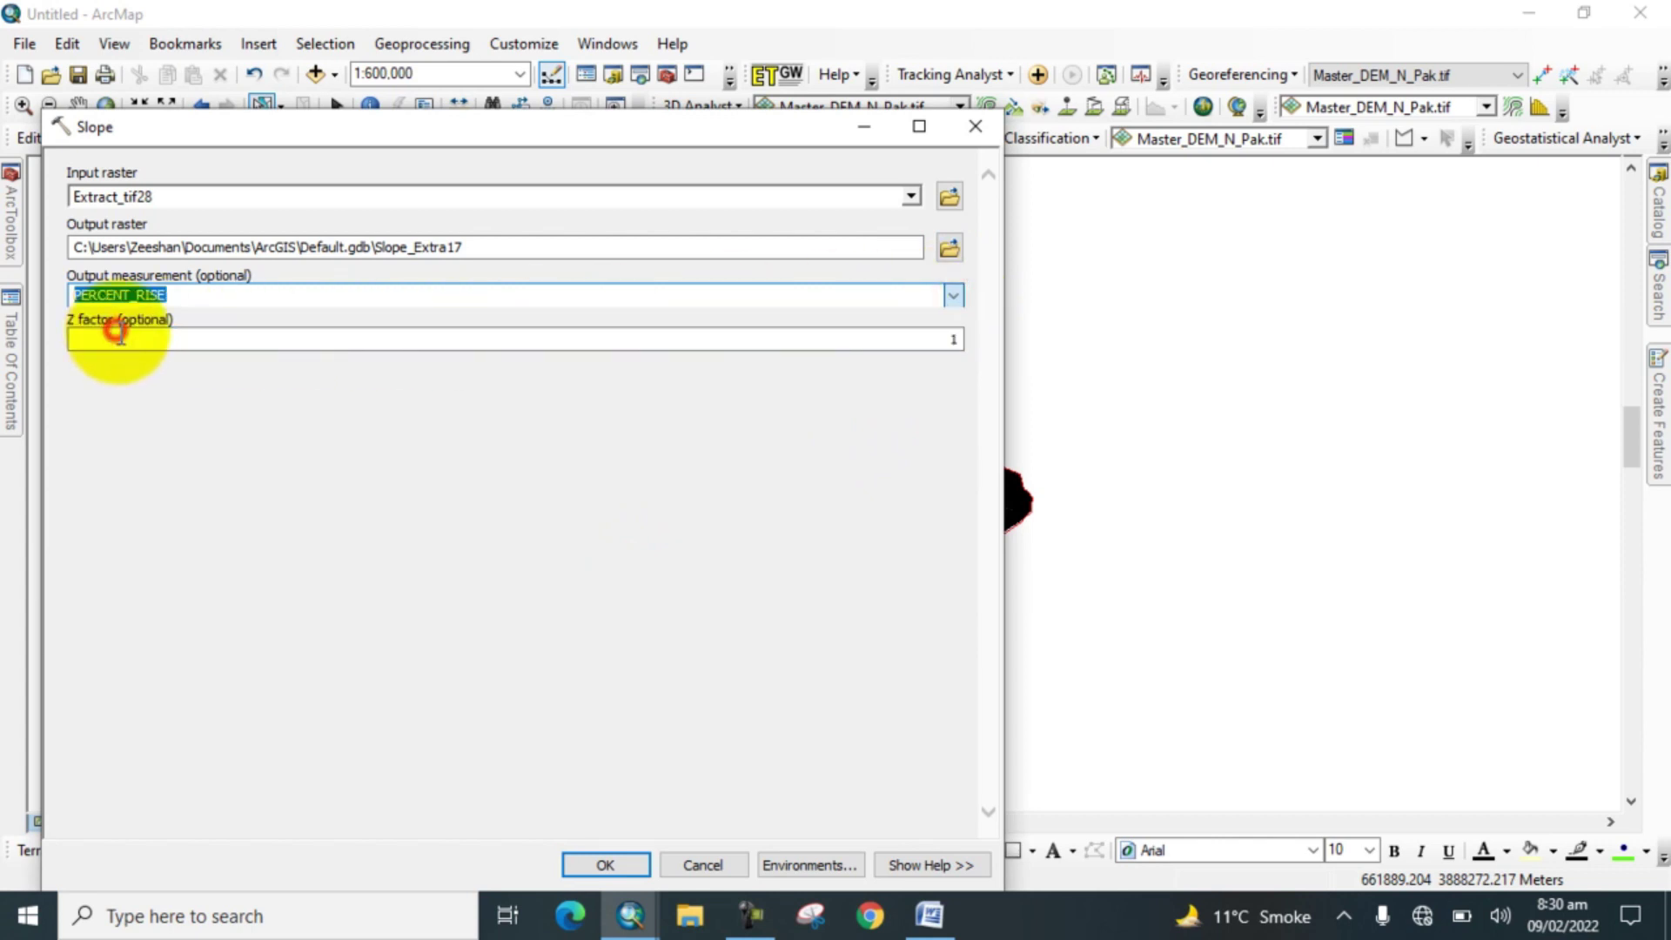
left_click(578, 867)
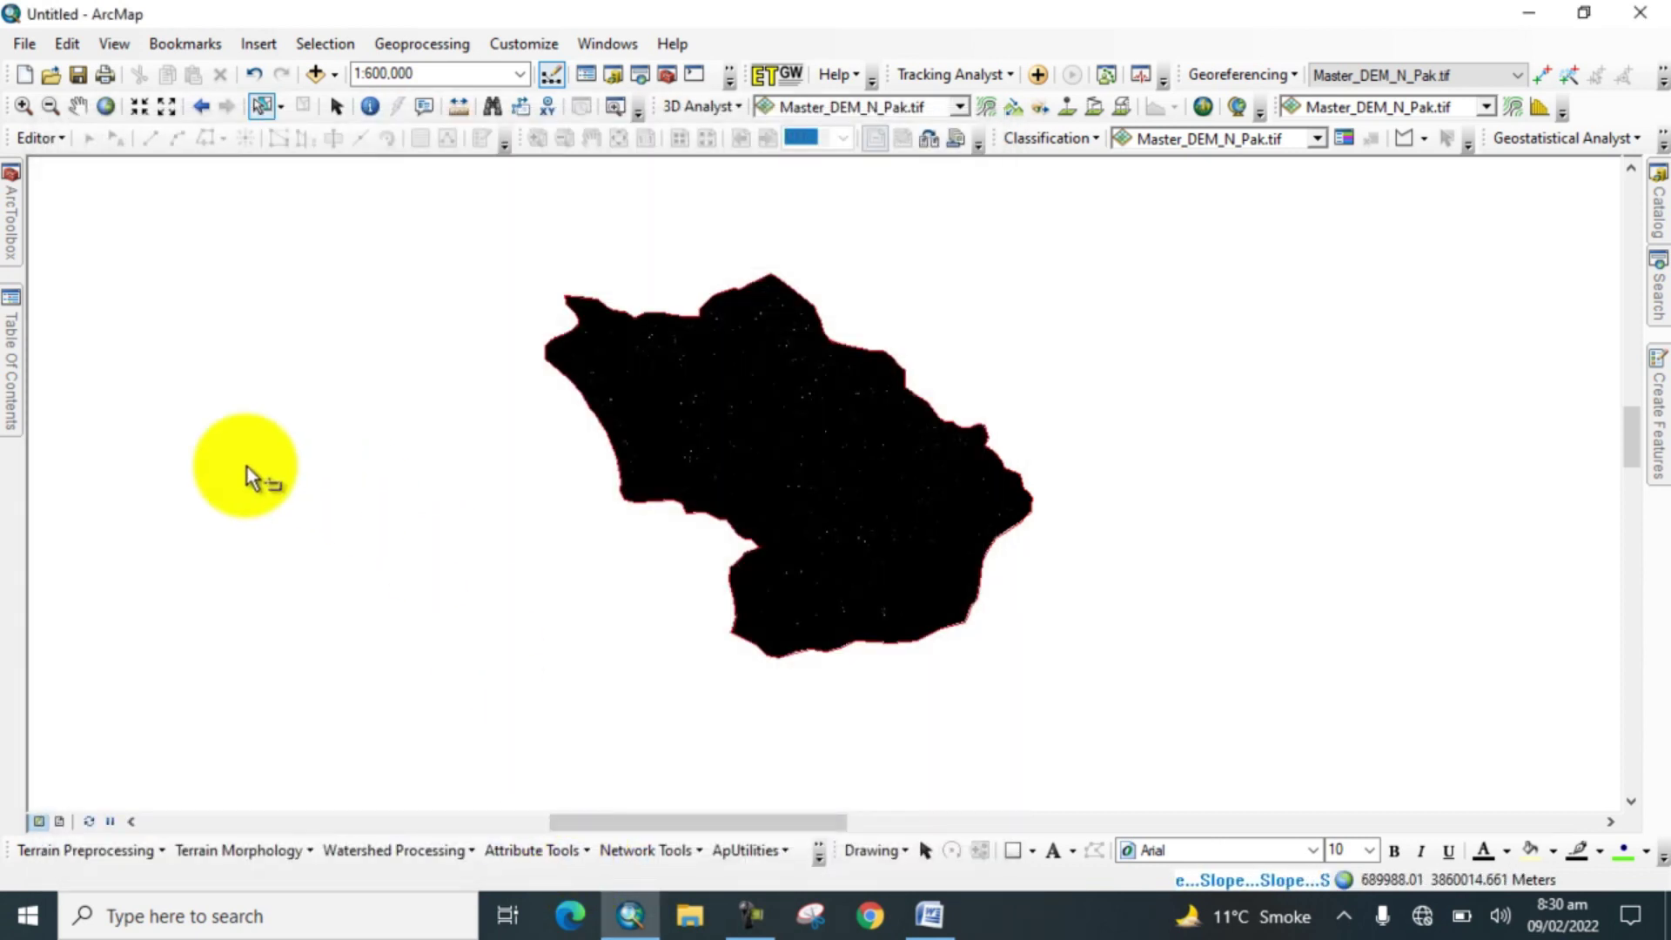
- Inspect the Slope_Extra17 layer, then collapse Surface and expand the Map Algebra toolset
left_click(17, 366)
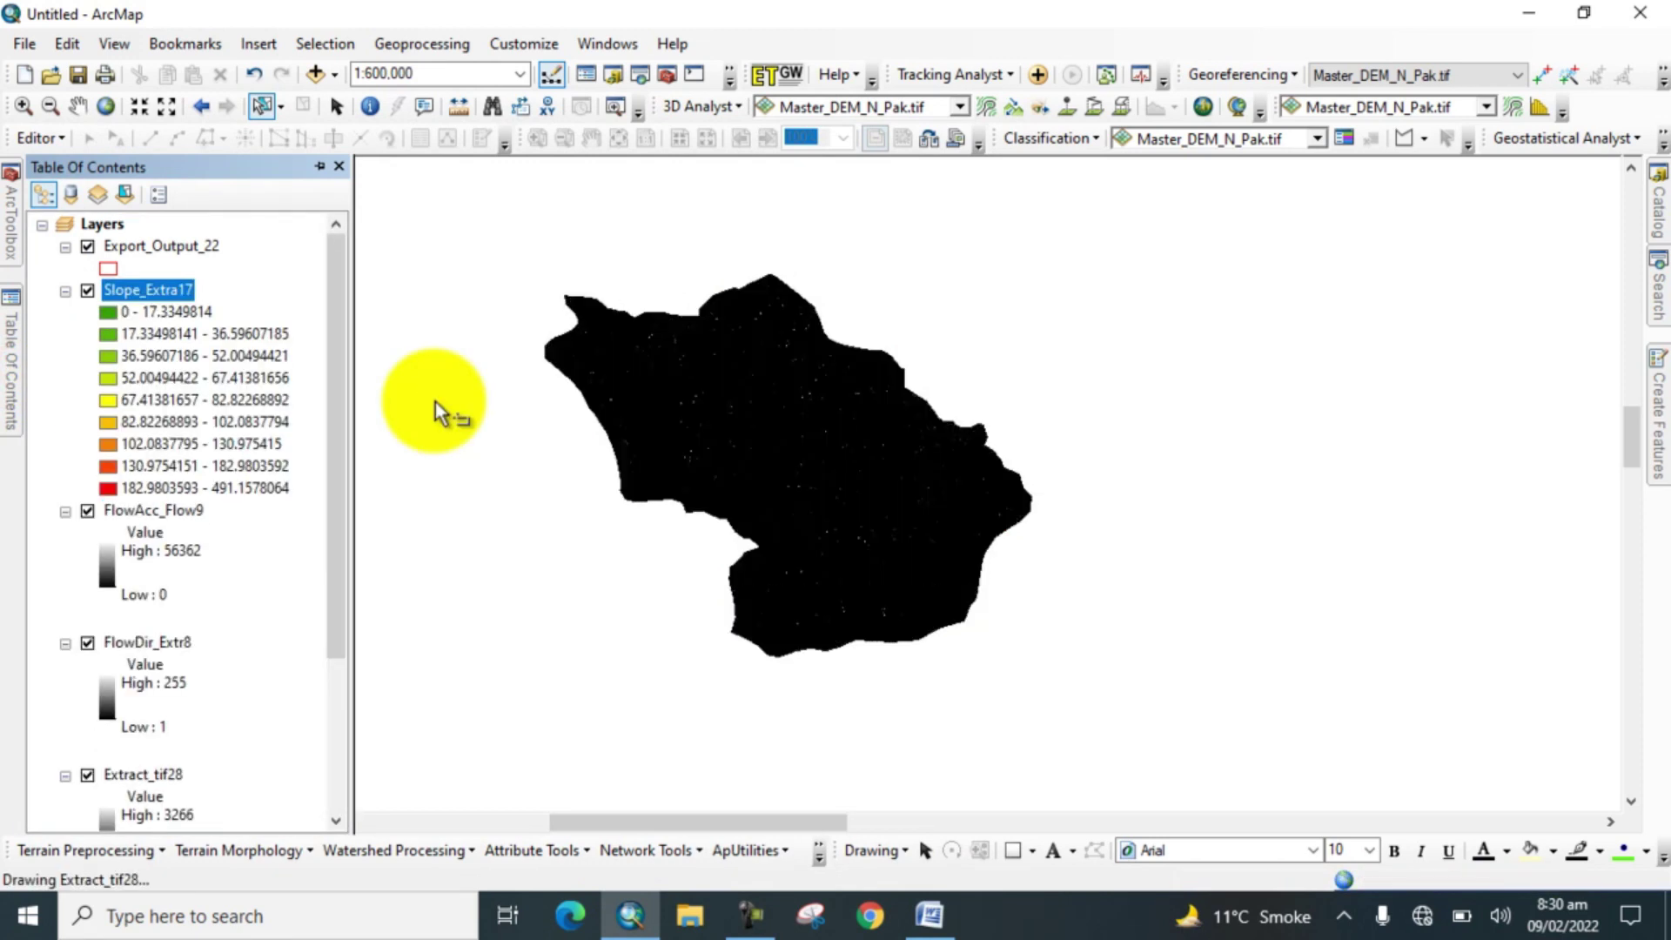
scroll(601, 457, "up", 2)
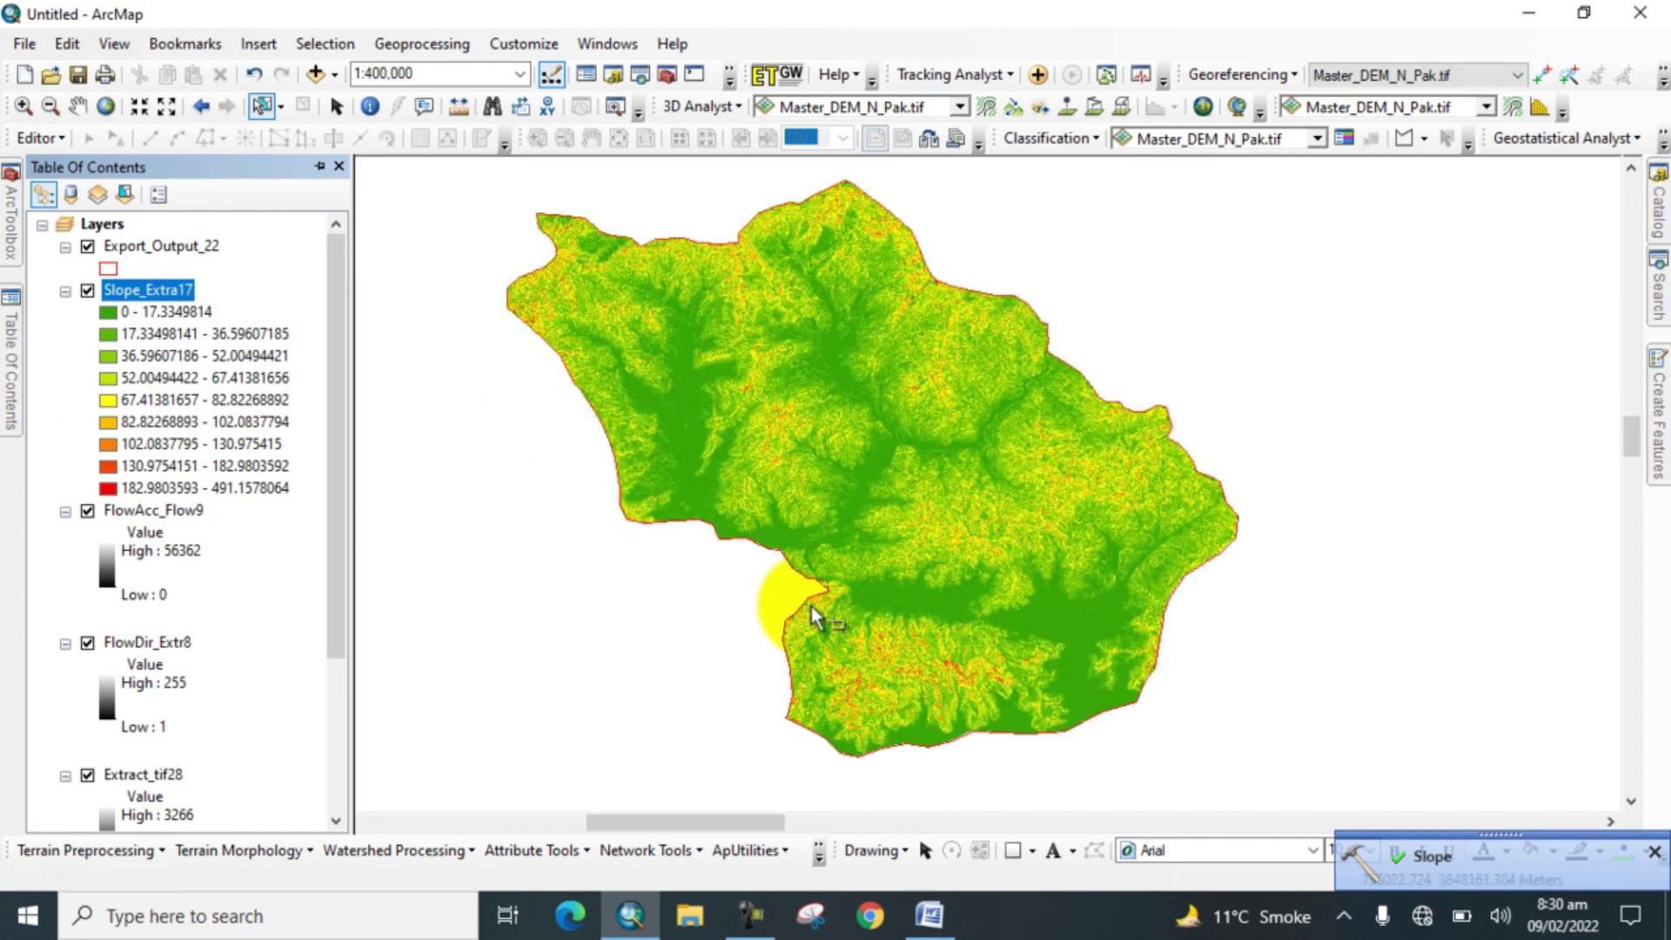
left_click(14, 222)
left_click(68, 520)
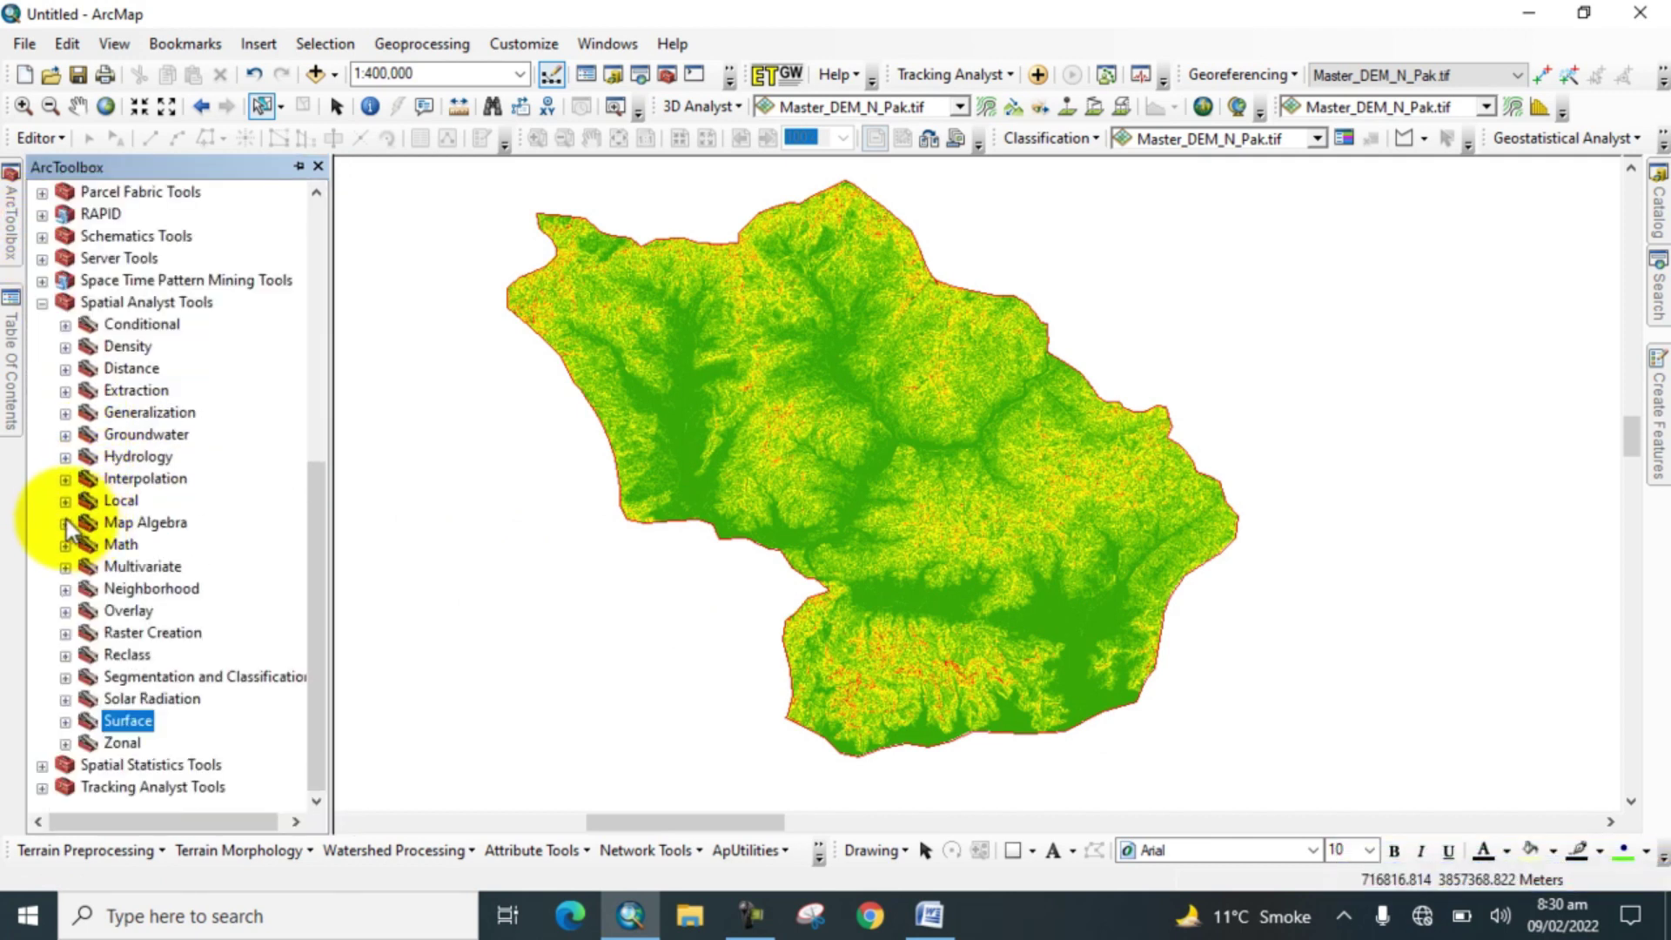
left_click(65, 522)
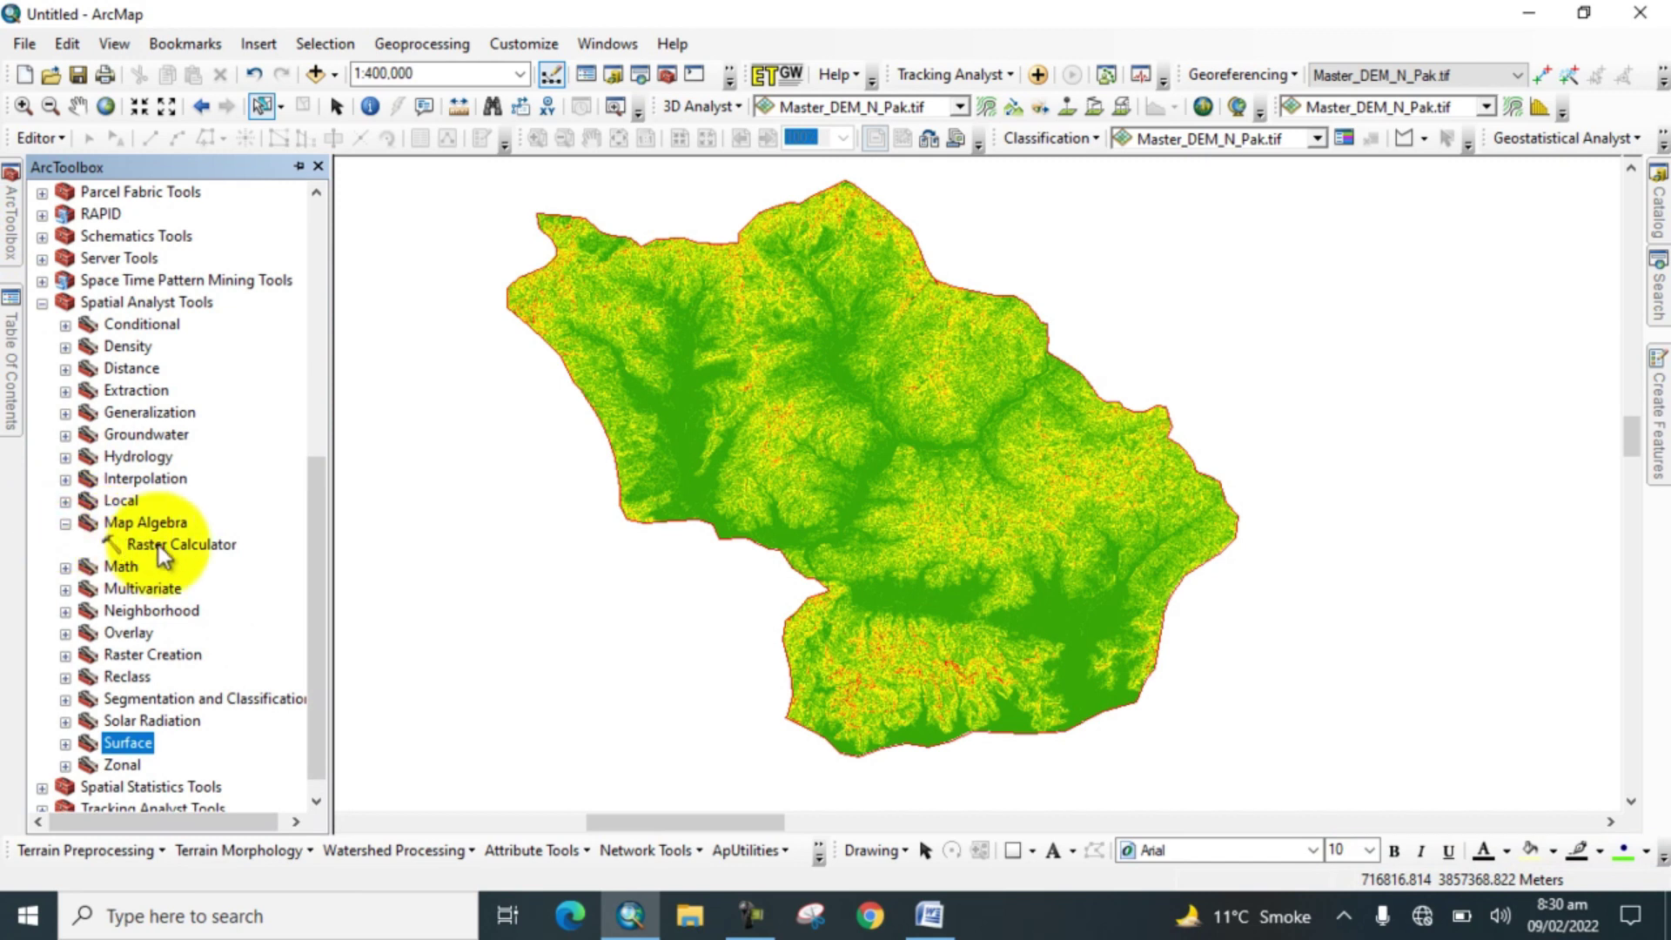
- Launch the Raster Calculator tool, then bring the STI formula Word document to the front
double_click(162, 544)
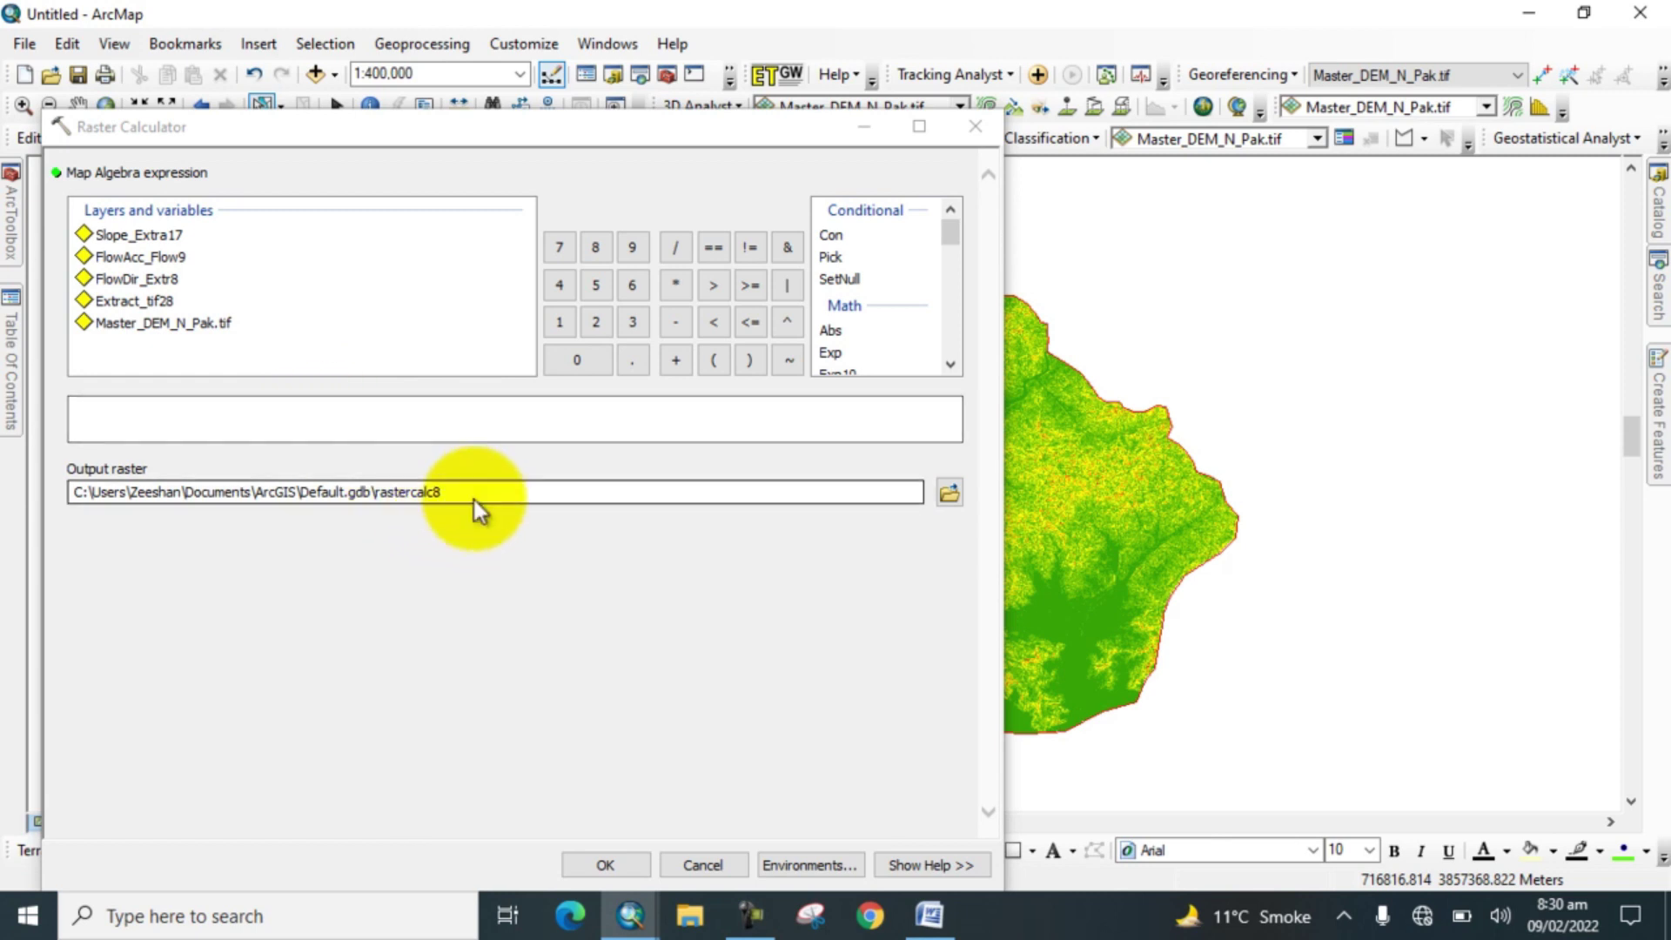
left_click(930, 916)
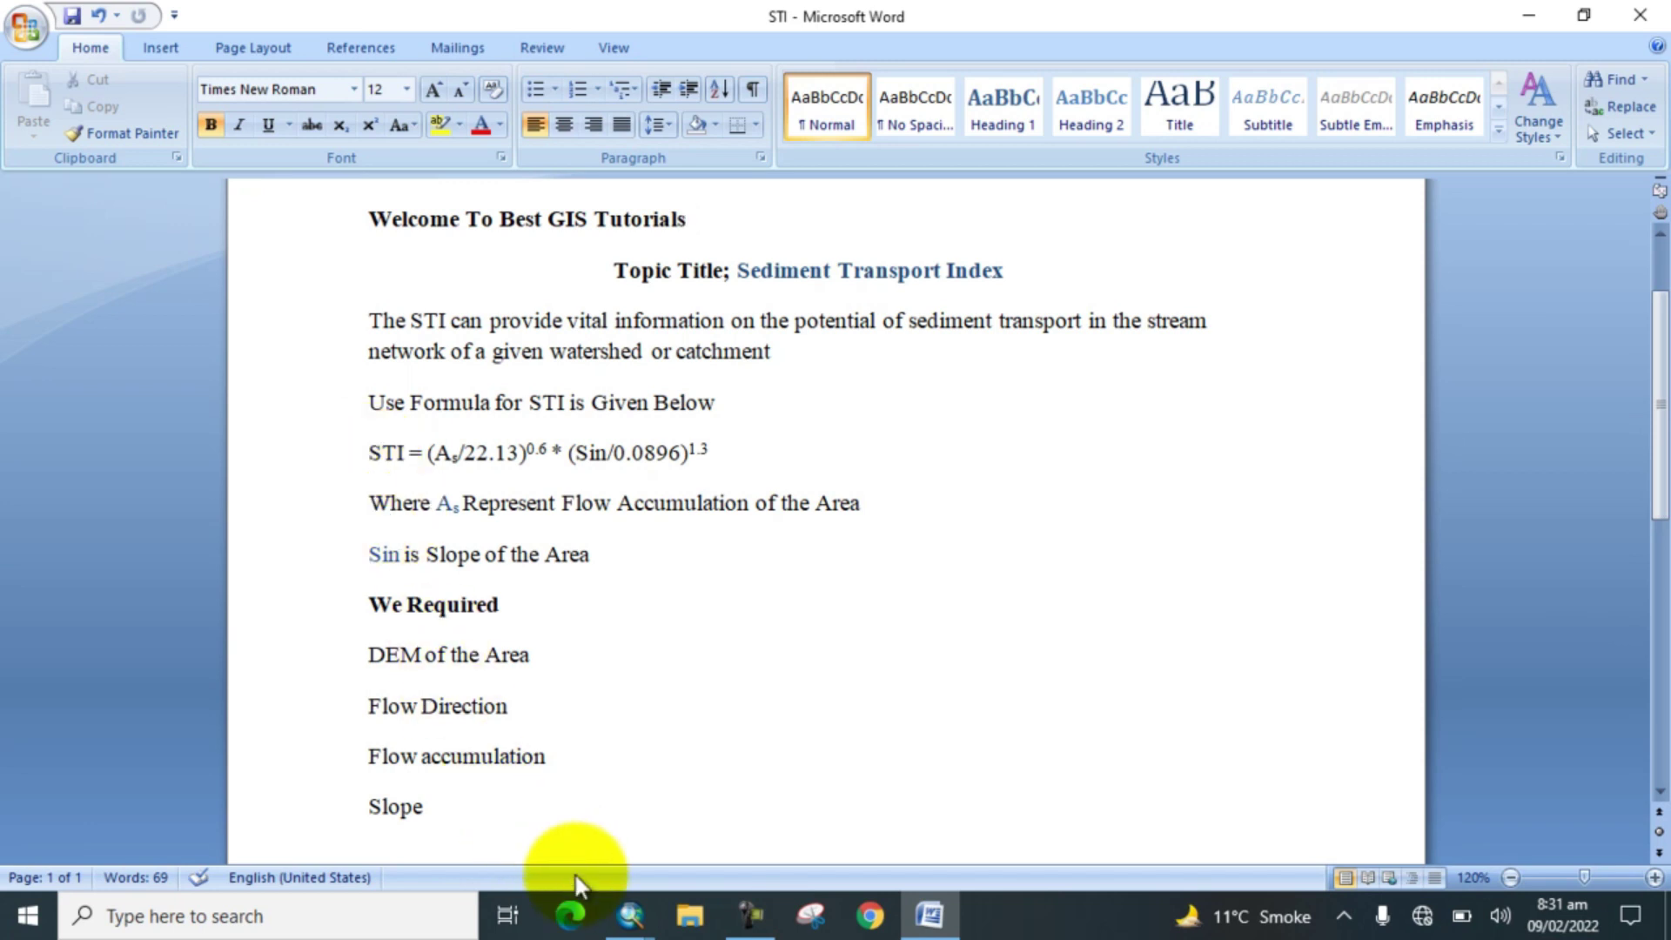
- After reviewing the STI formula, return to the still-empty Raster Calculator window
mouse_move(628, 929)
left_click(712, 814)
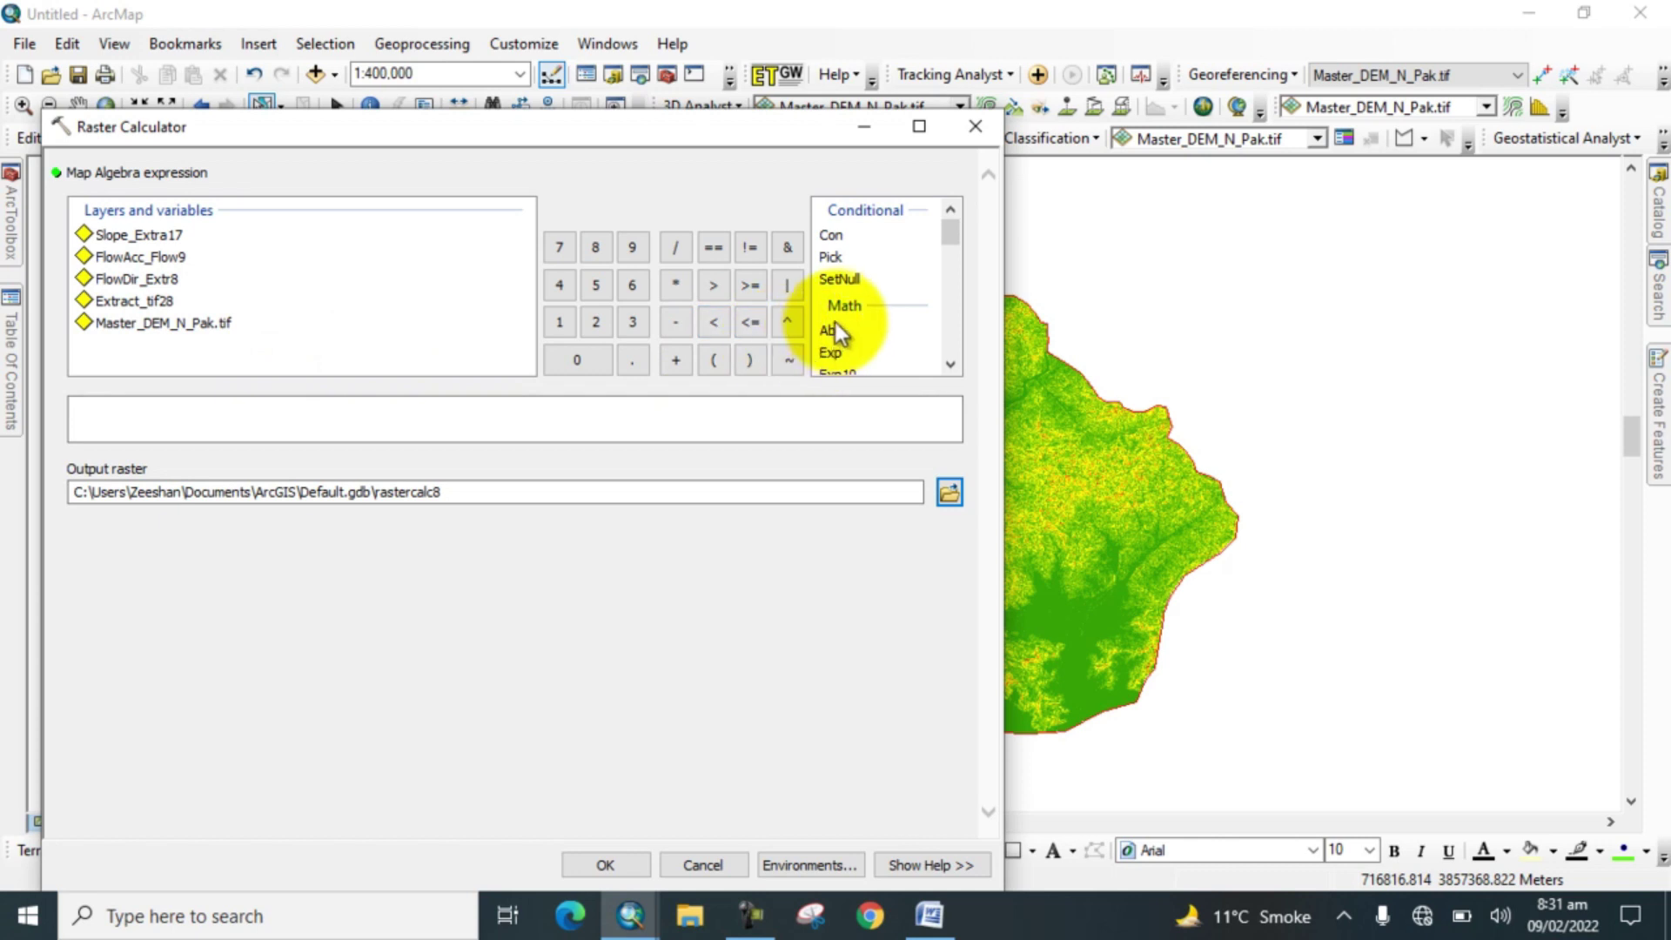
- Build the first term Power("FlowAcc_Flow9" / 22.13, 0.6) in the expression
scroll(844, 322, "down", 3)
scroll(846, 329, "down", 1)
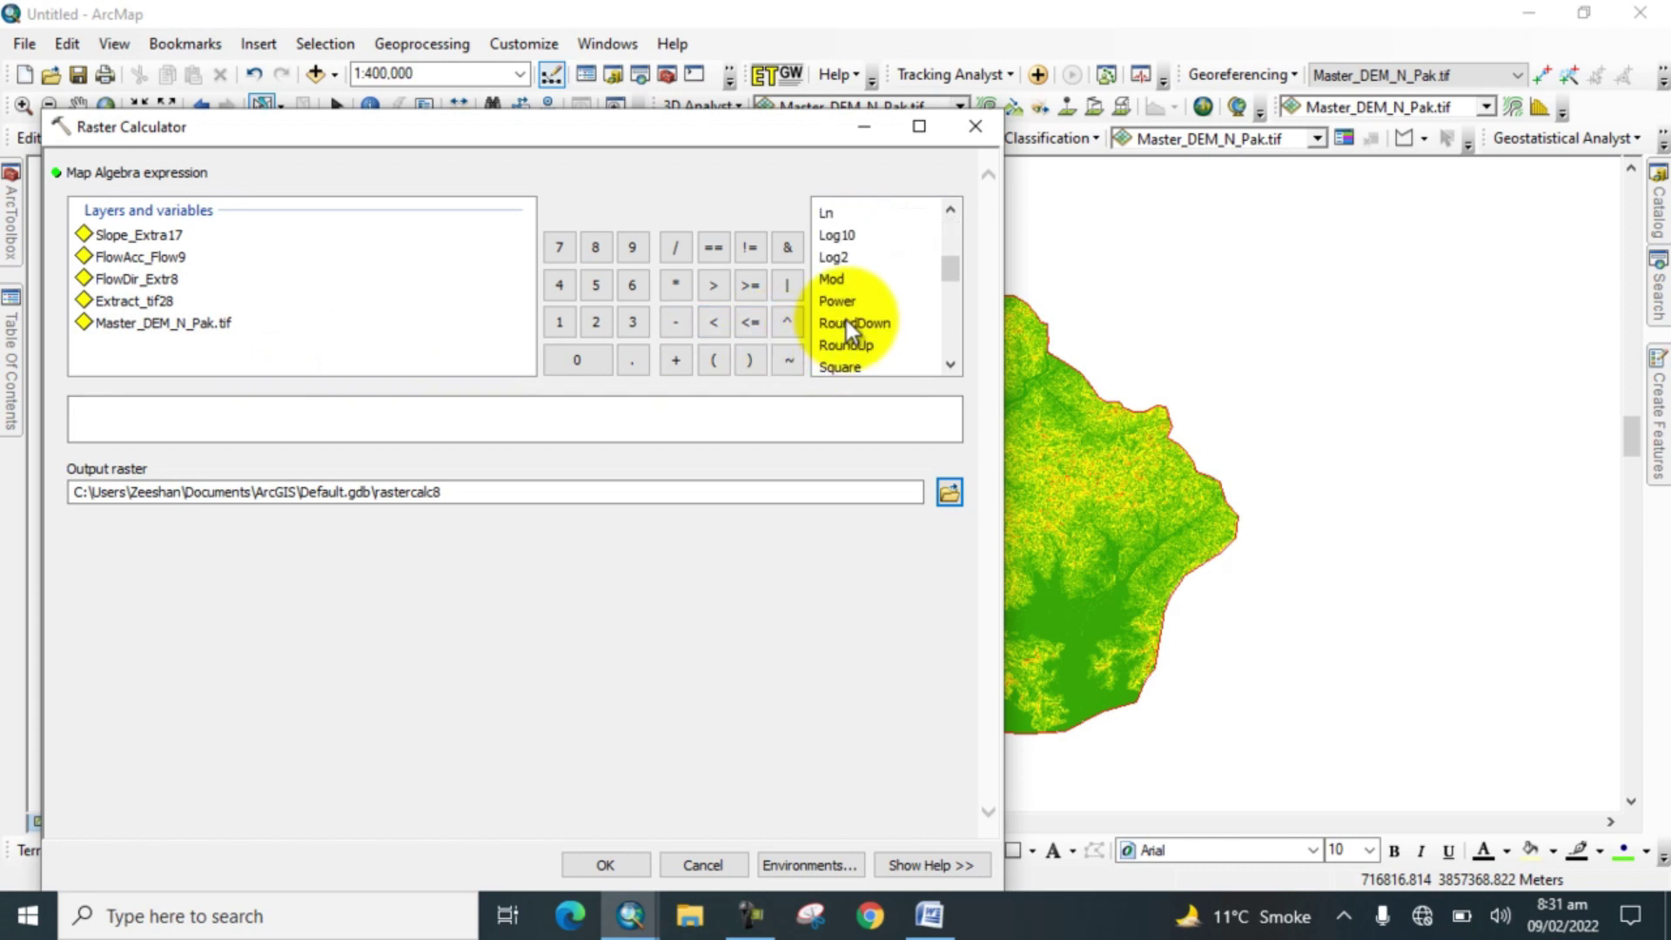
left_click(843, 300)
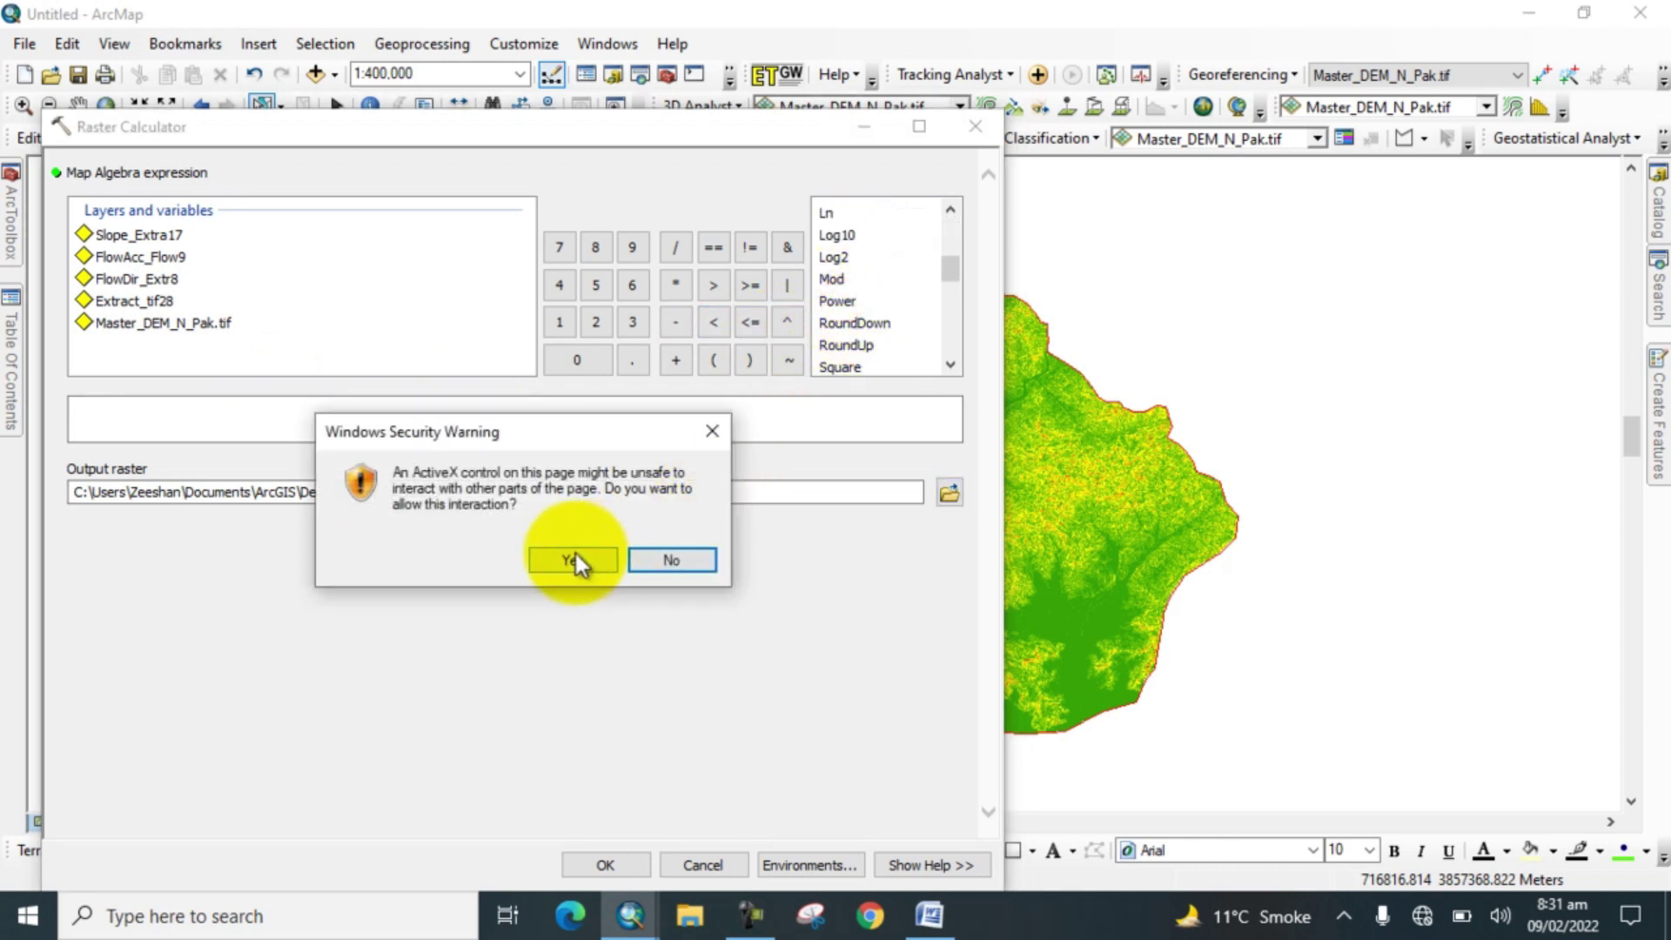
left_click(574, 559)
left_click(574, 559)
double_click(848, 300)
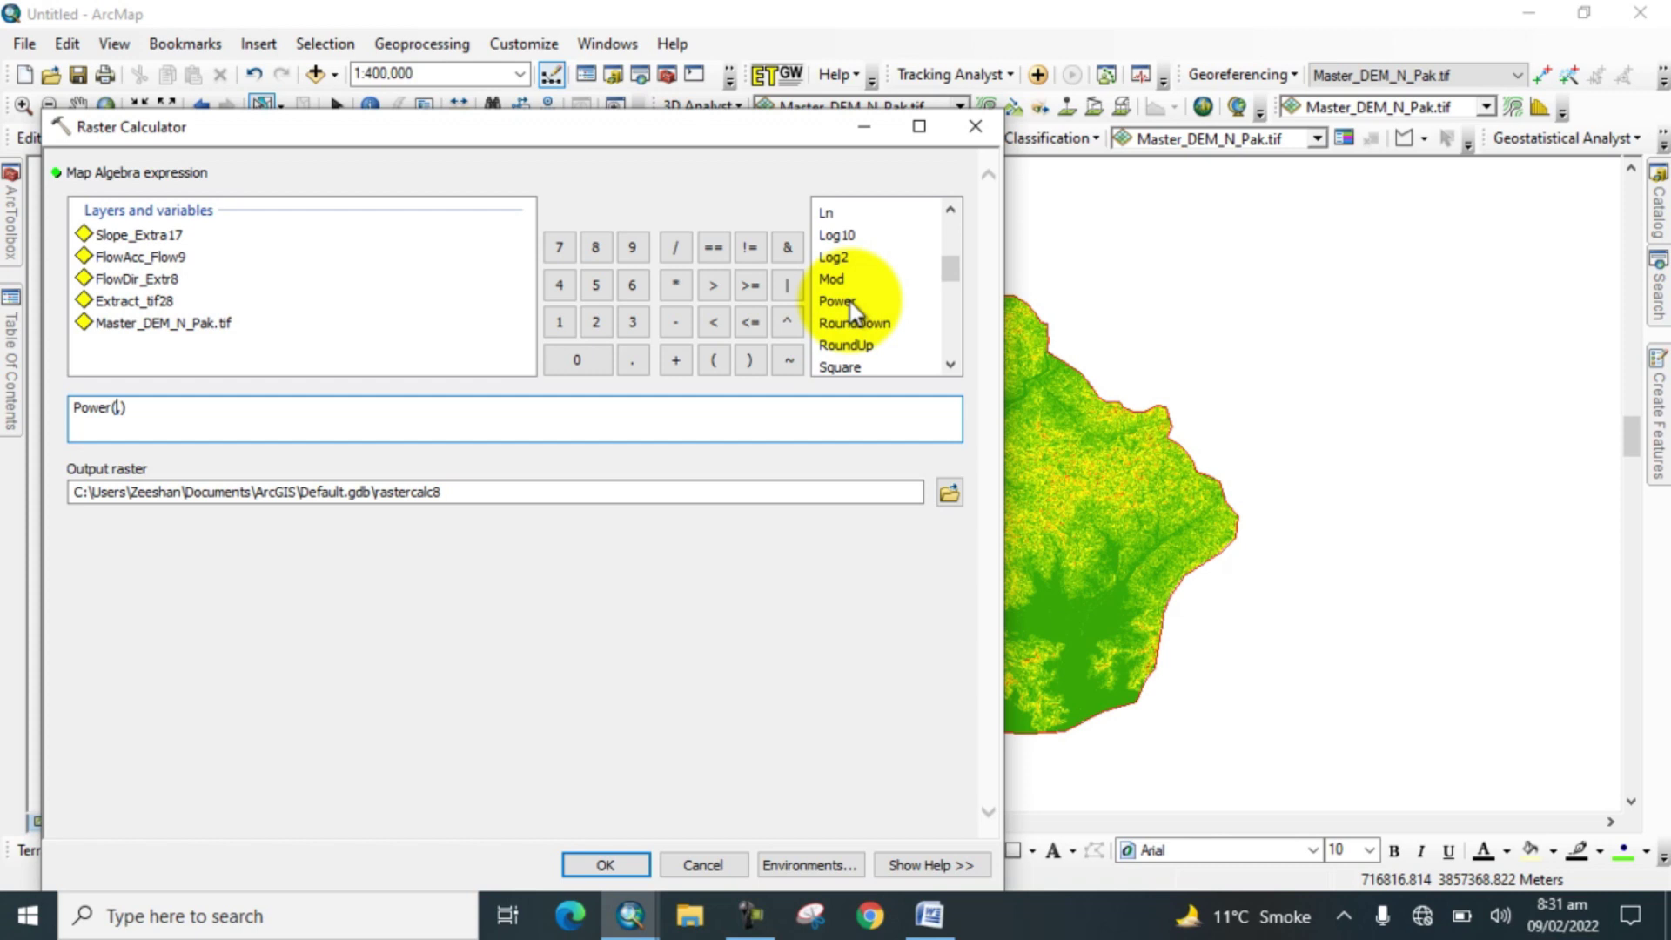
type(",")
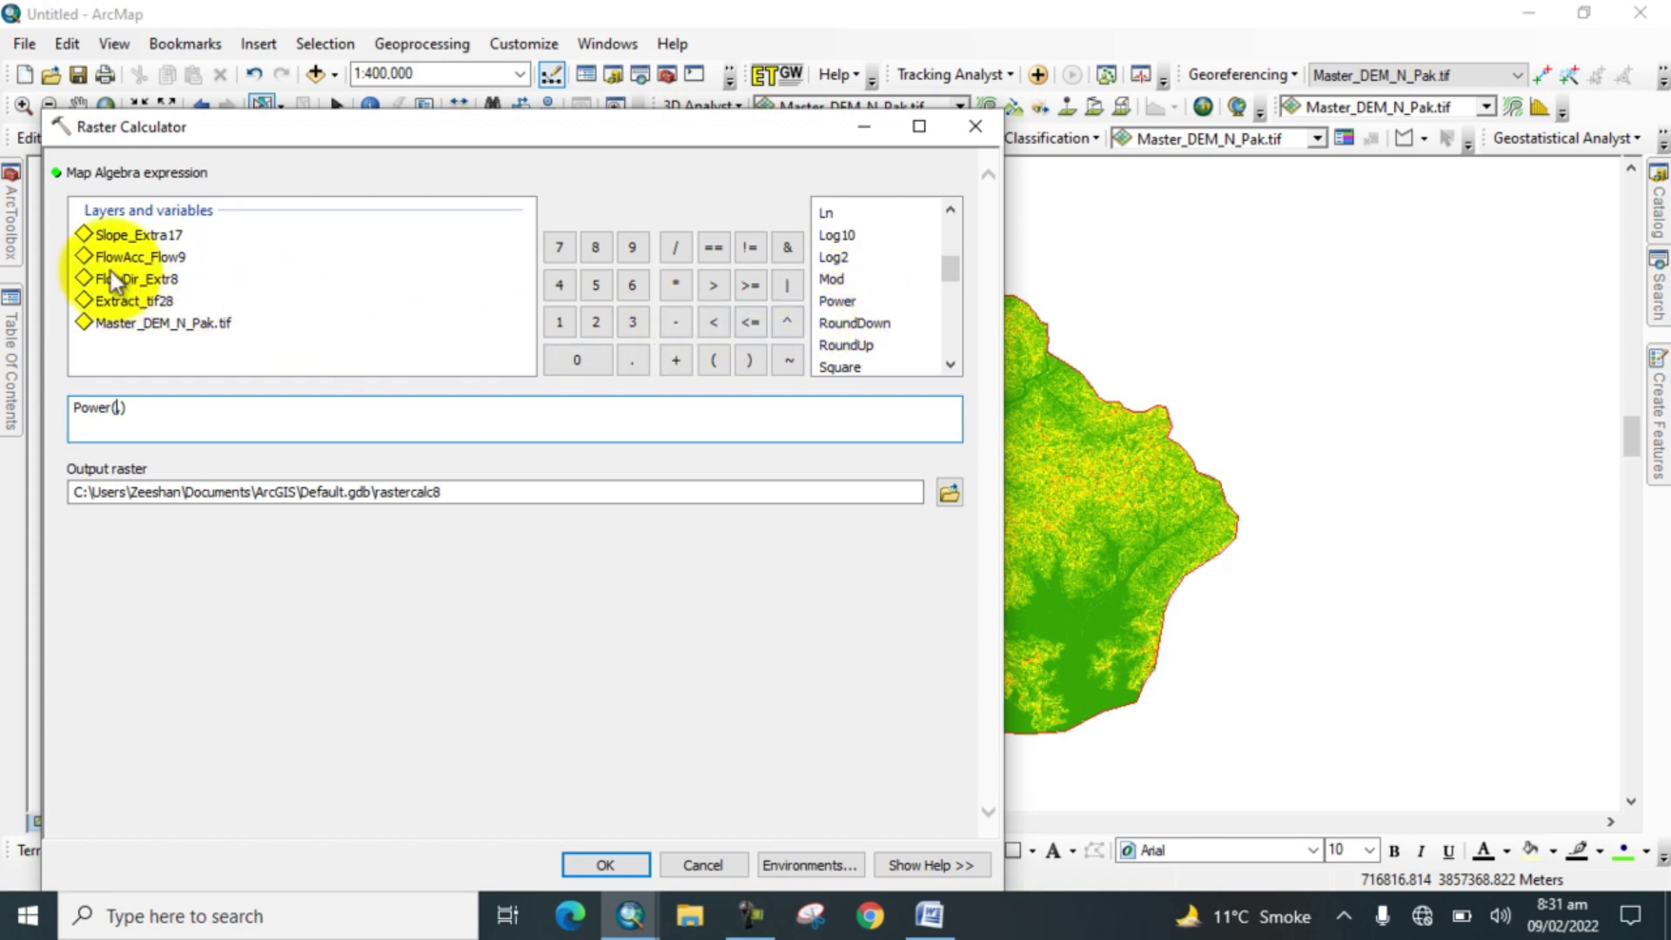
double_click(117, 258)
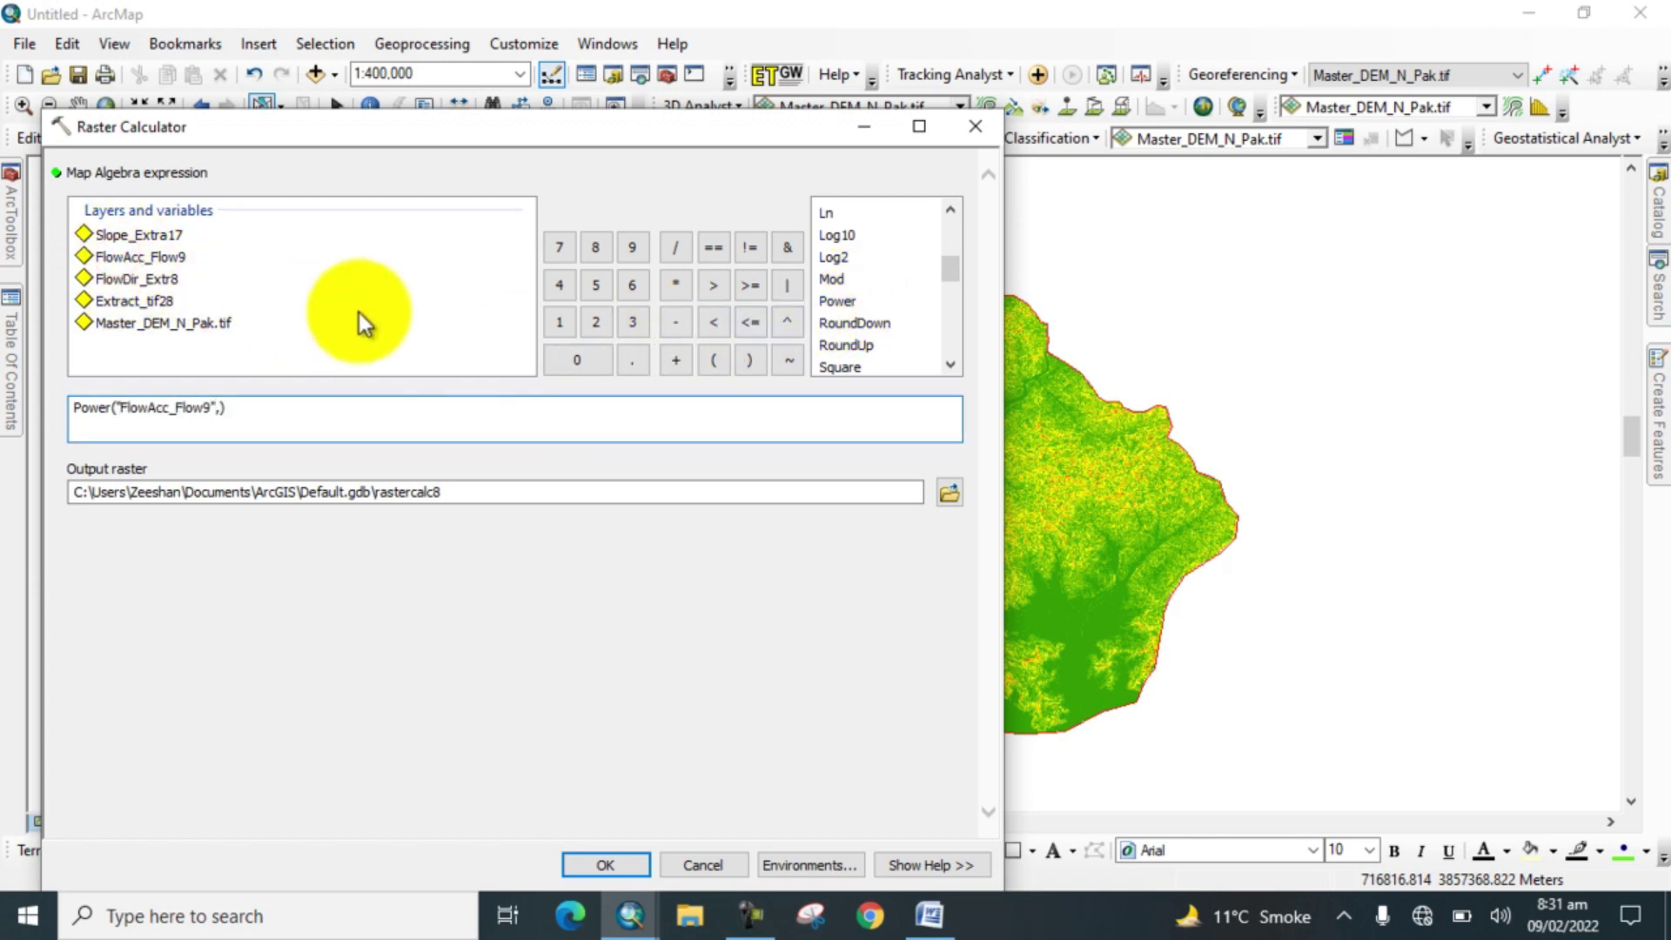
key("BackSpace")
left_click(682, 244)
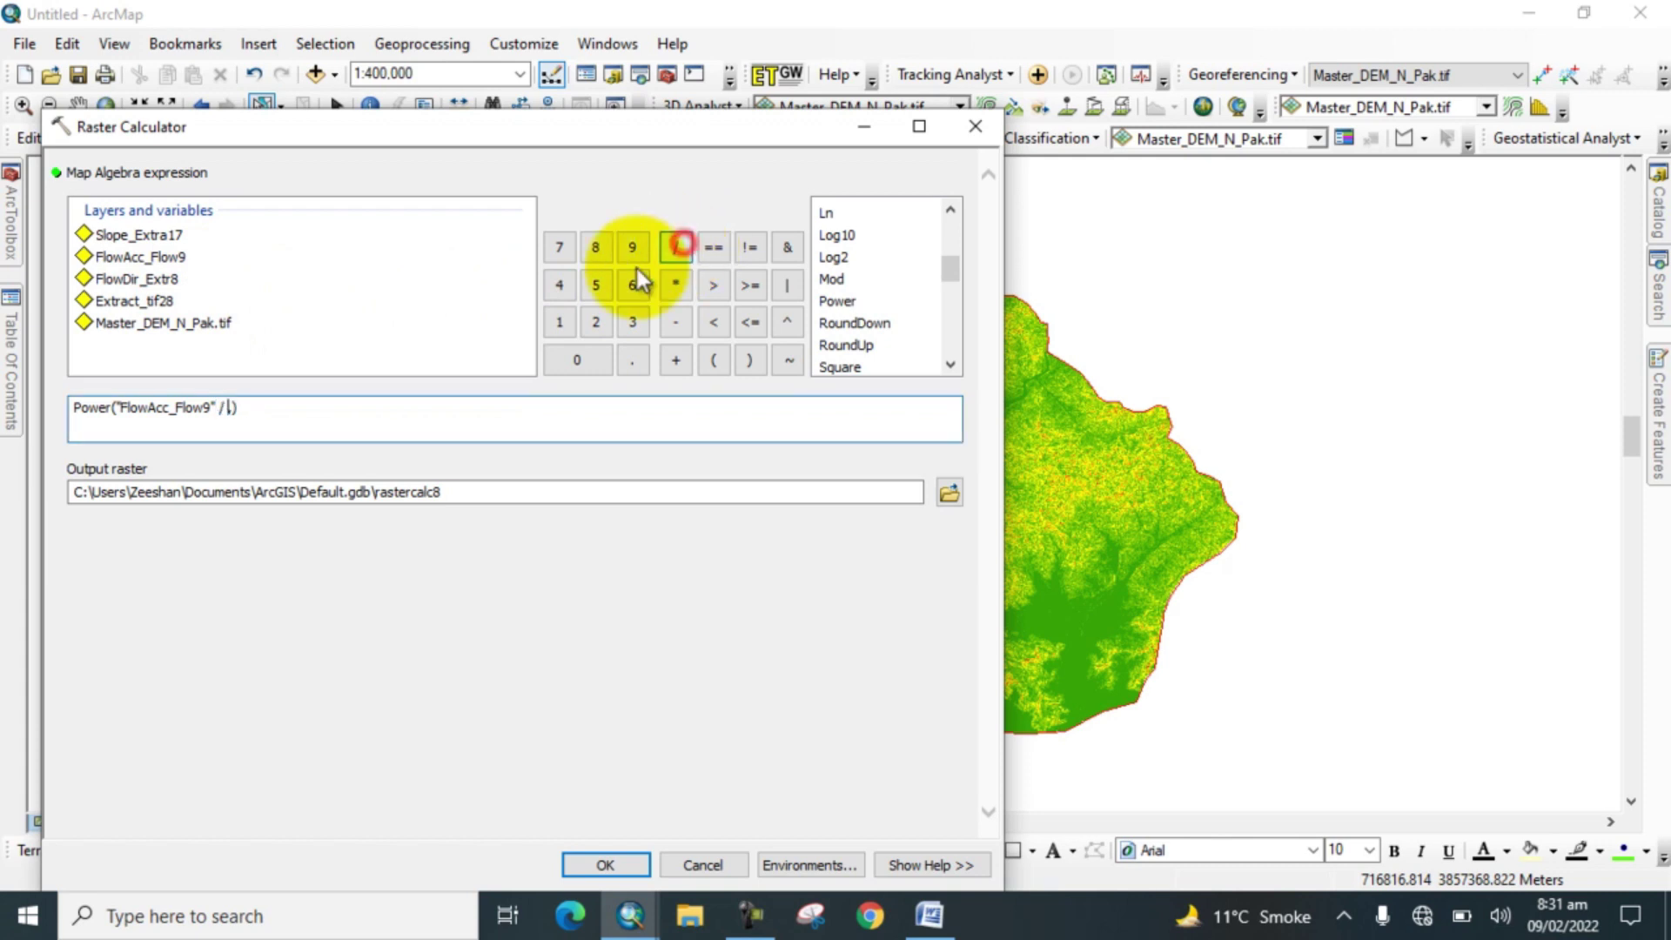
double_click(593, 322)
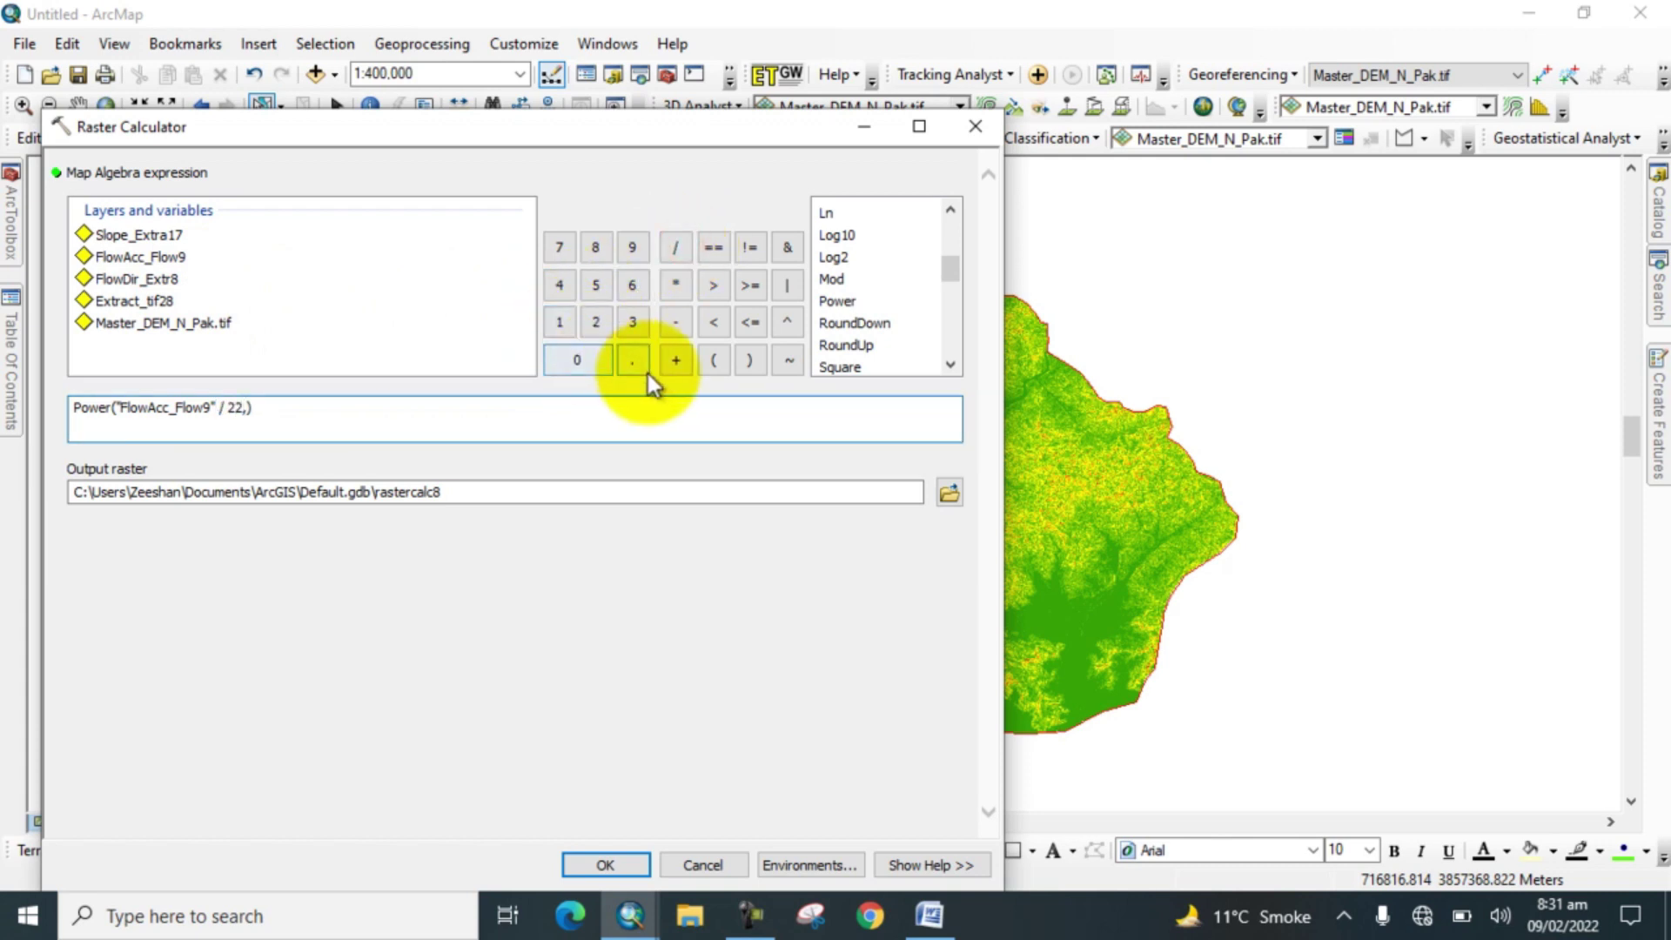
left_click(558, 321)
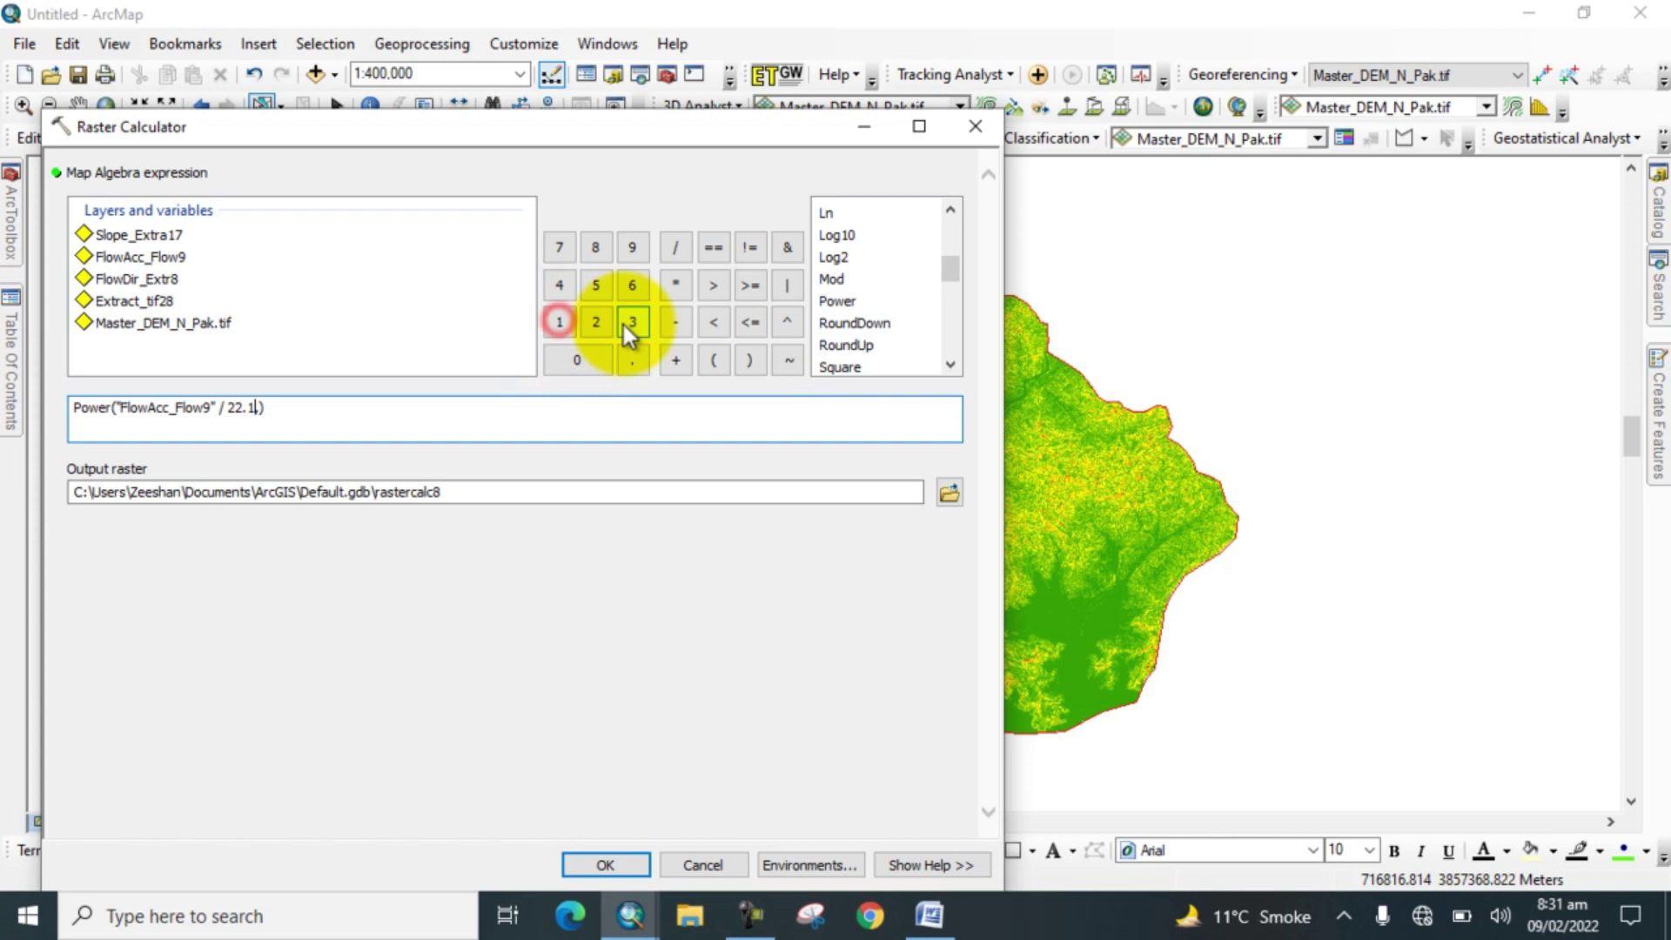
left_click(625, 324)
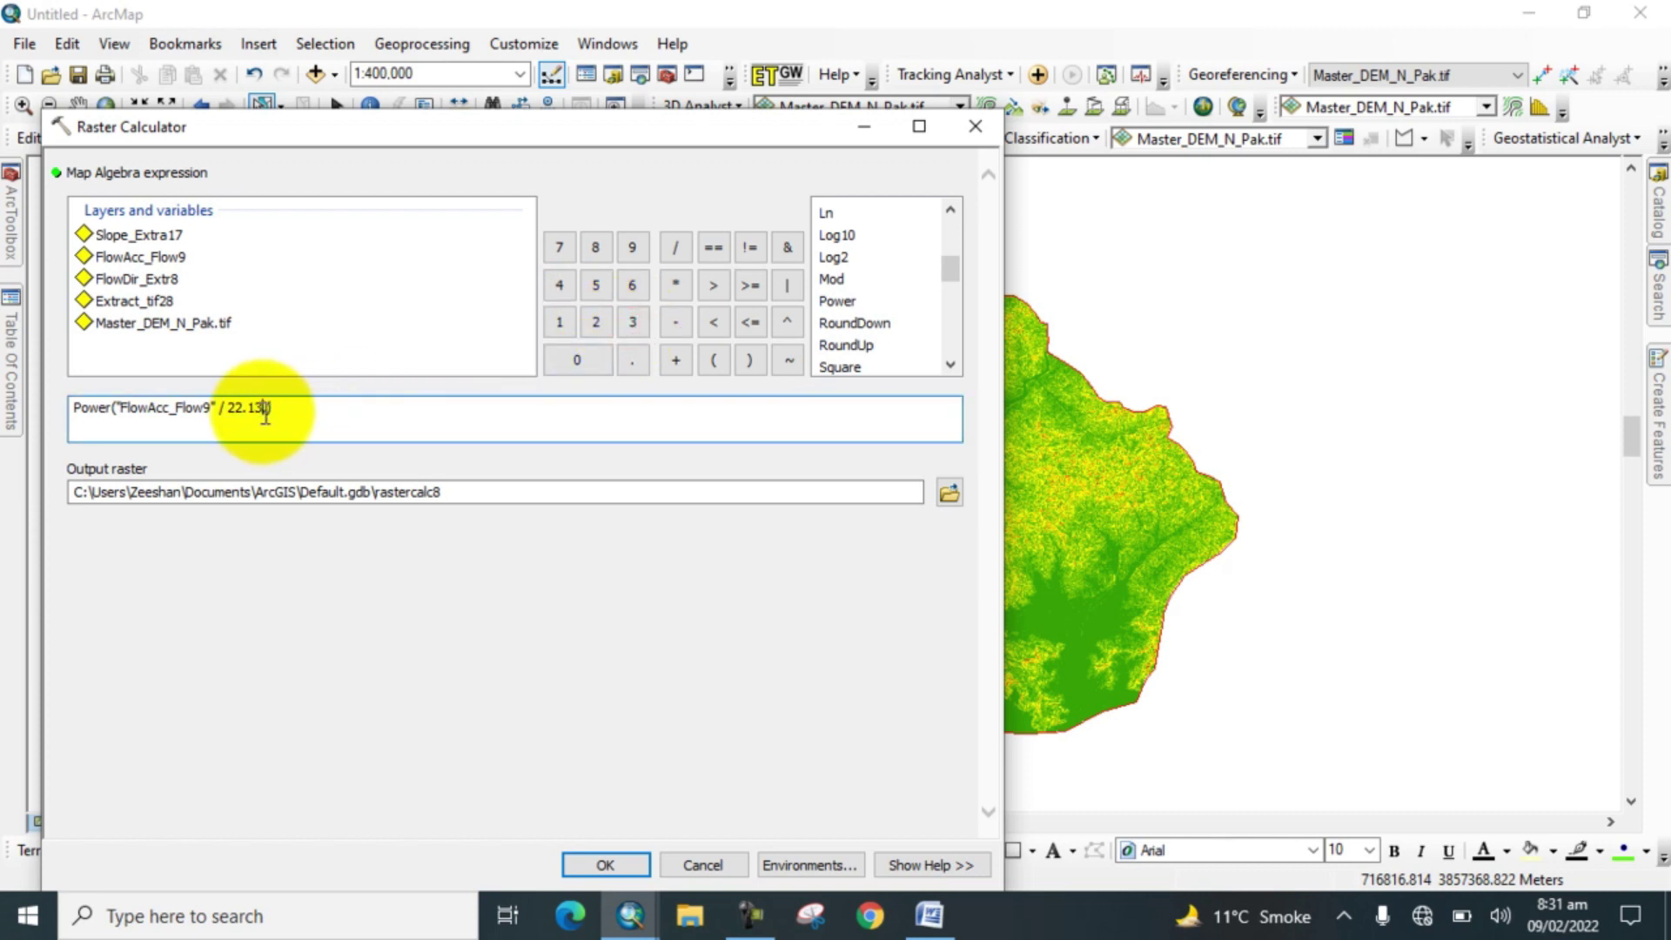
type(",")
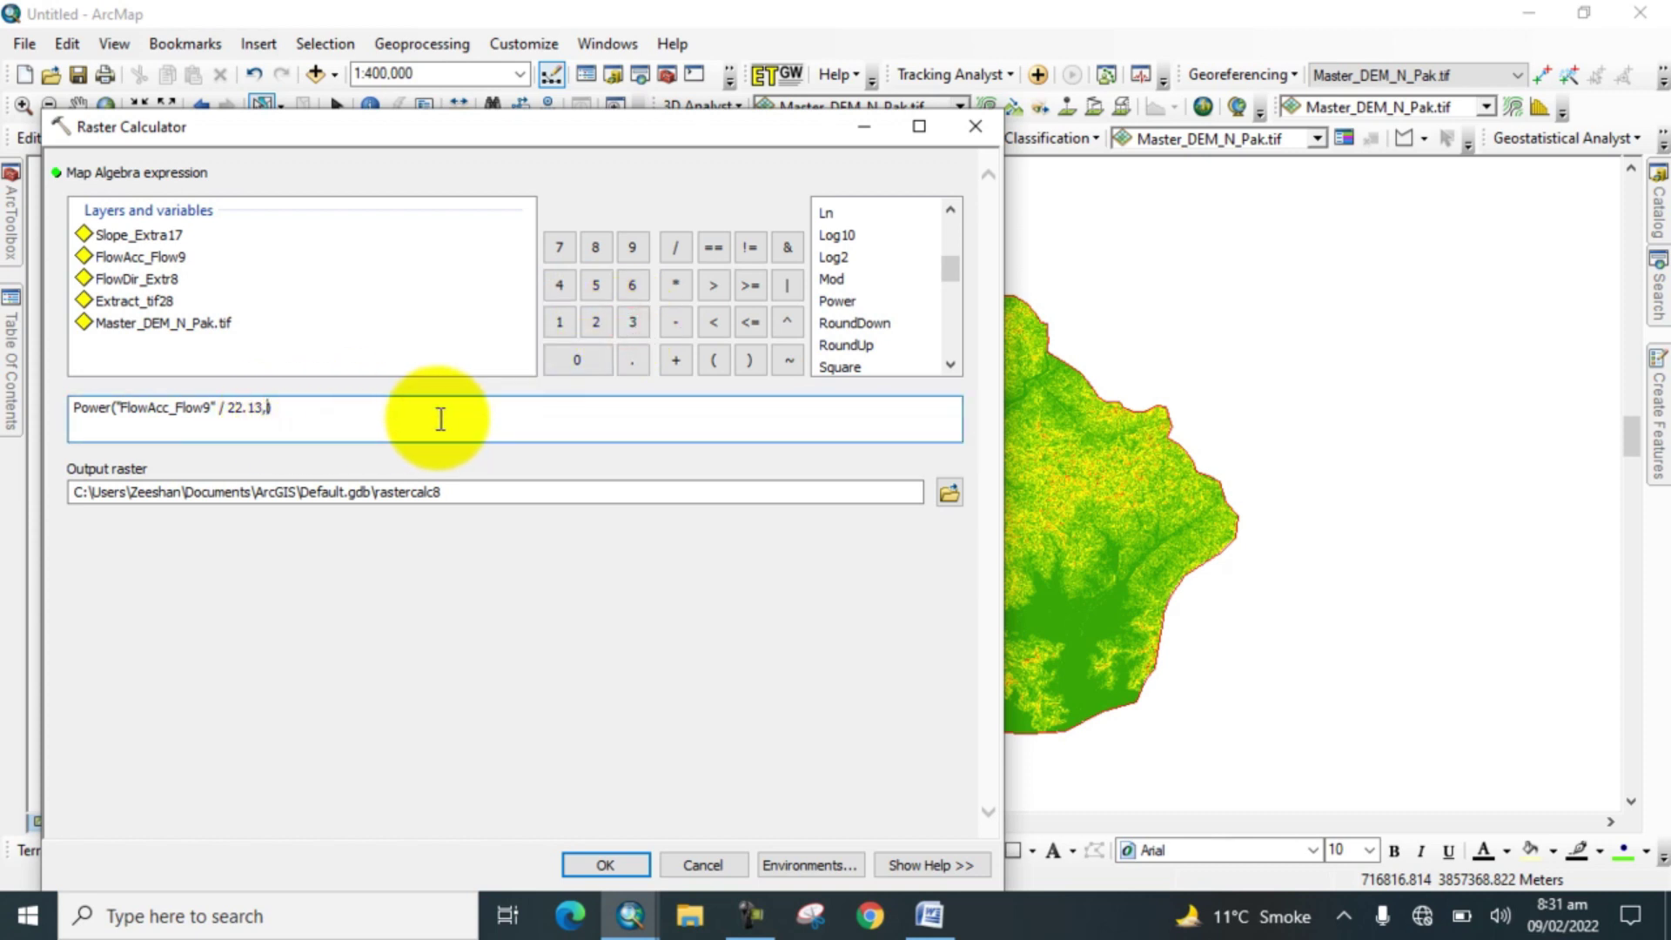
left_click(577, 360)
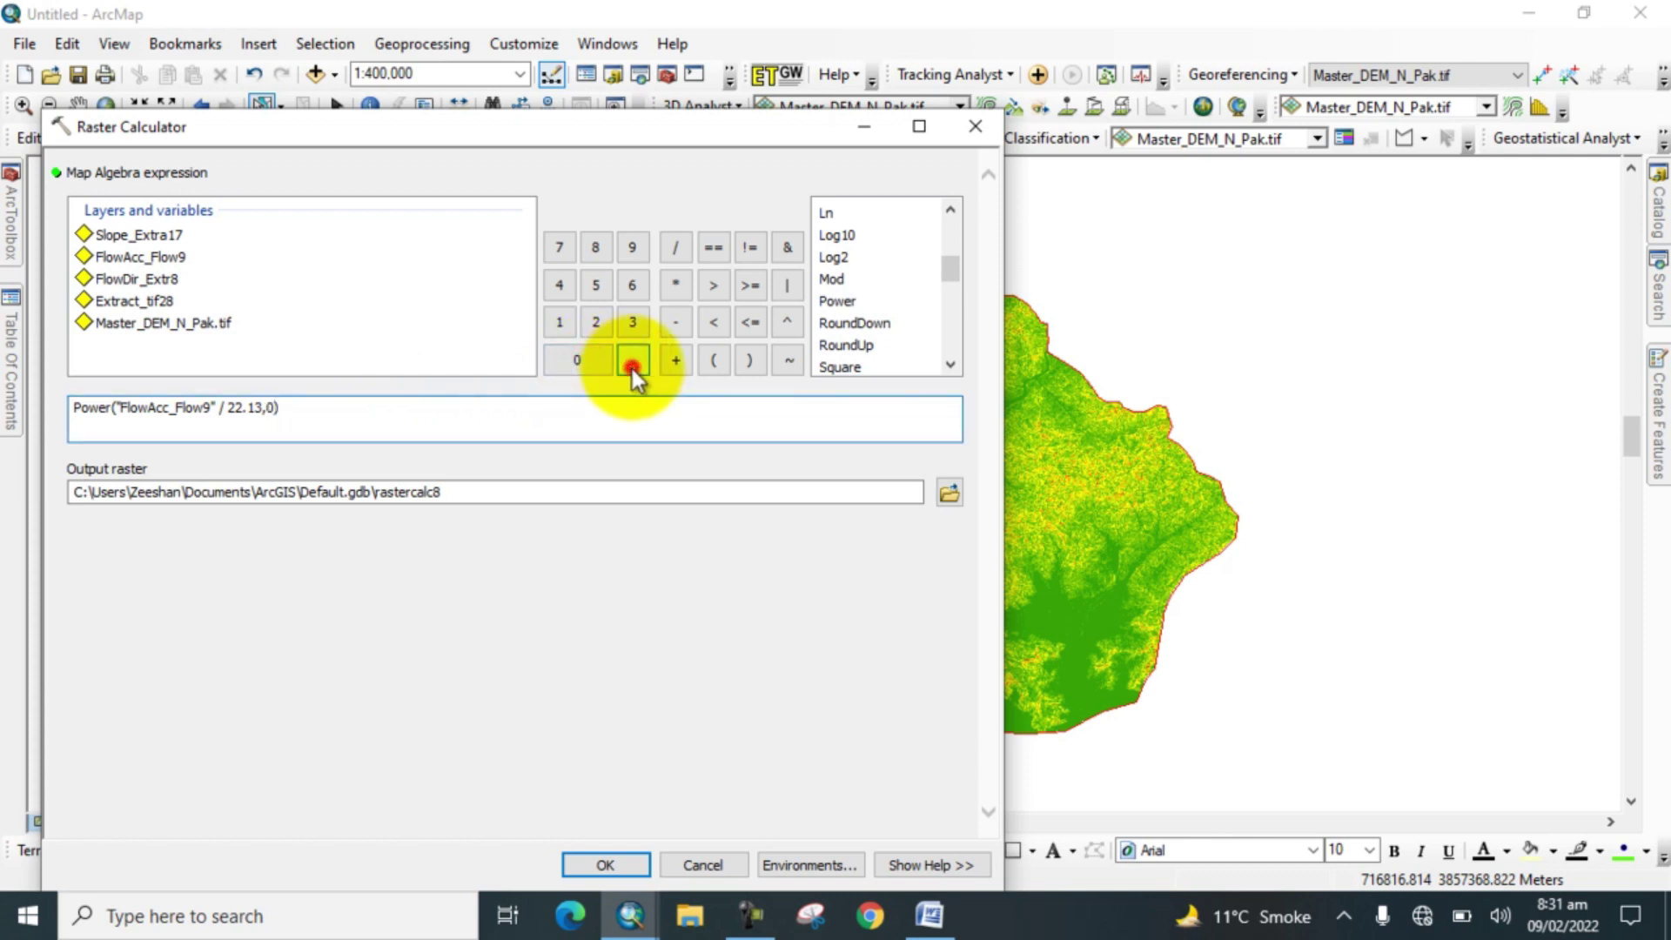
left_click(633, 360)
left_click(632, 284)
left_click(307, 409)
type(")")
- Multiply by a second Power containing Sin("Slope_Extra17") / 0.0896
left_click(673, 287)
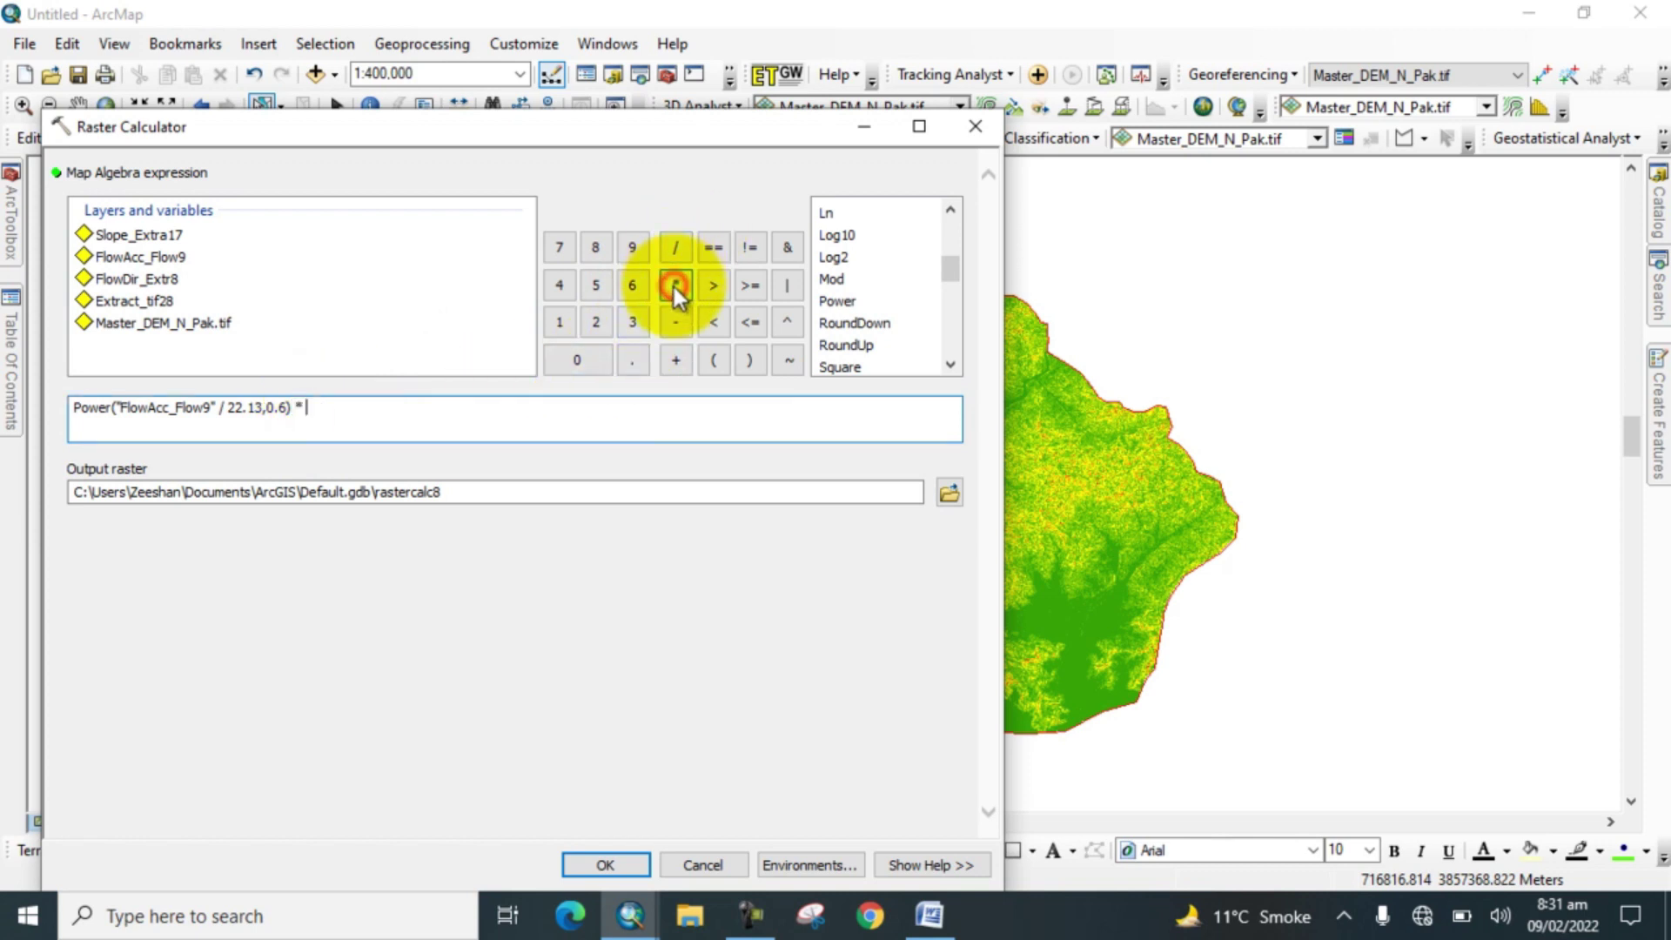
double_click(839, 300)
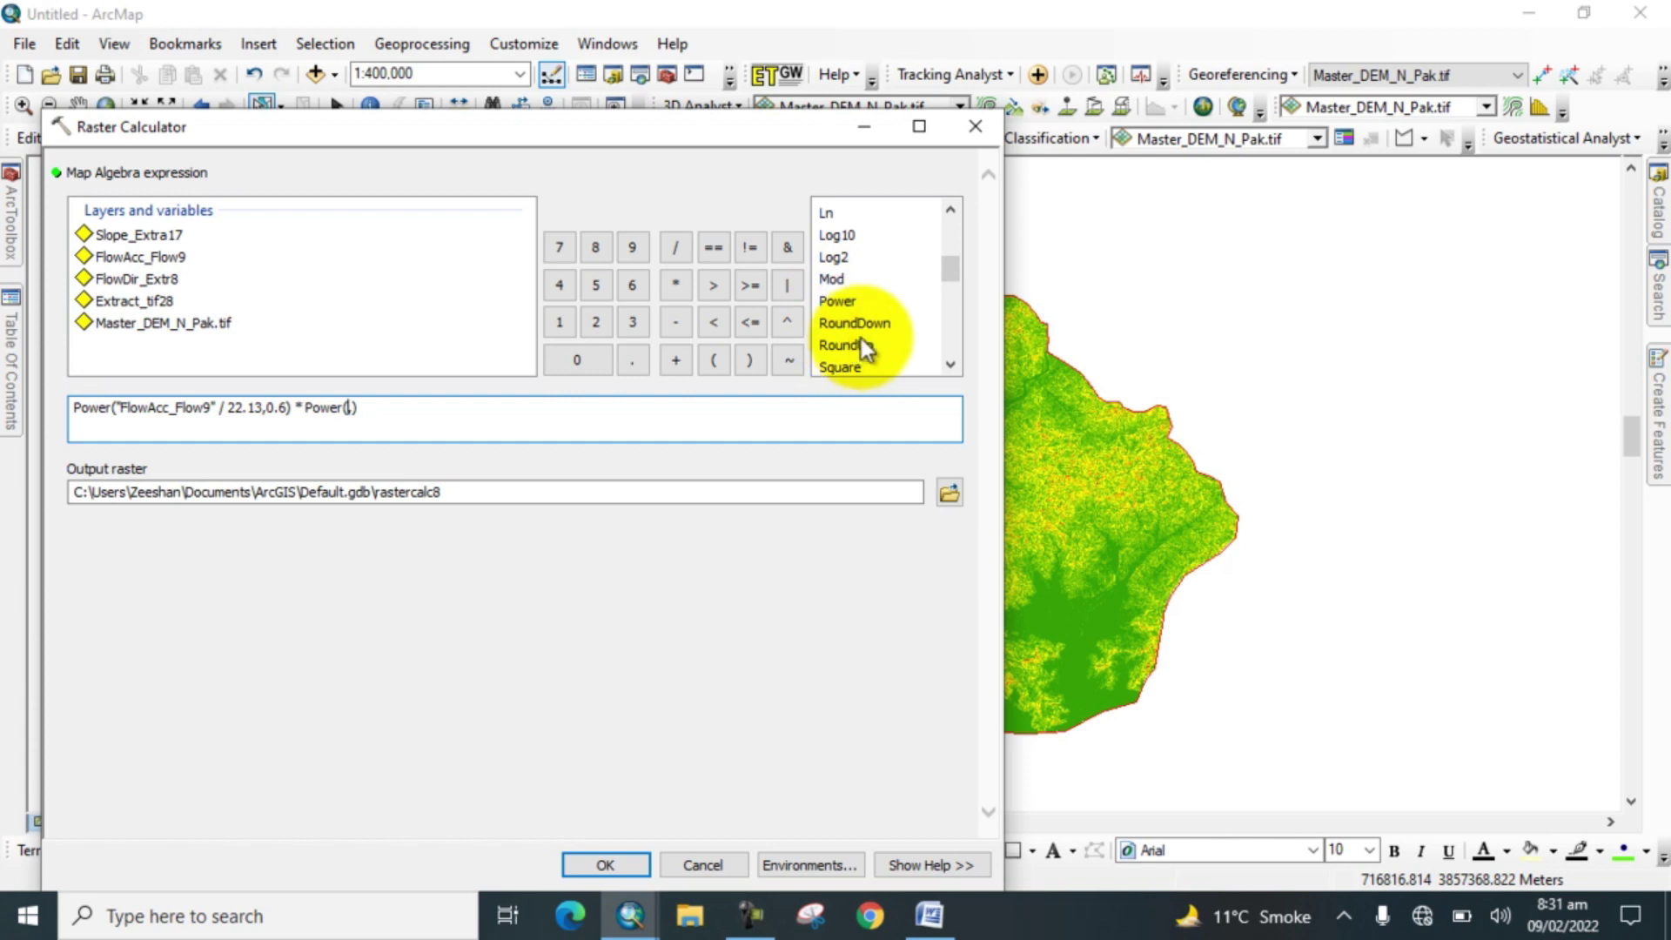
scroll(874, 336, "down", 4)
scroll(874, 337, "down", 1)
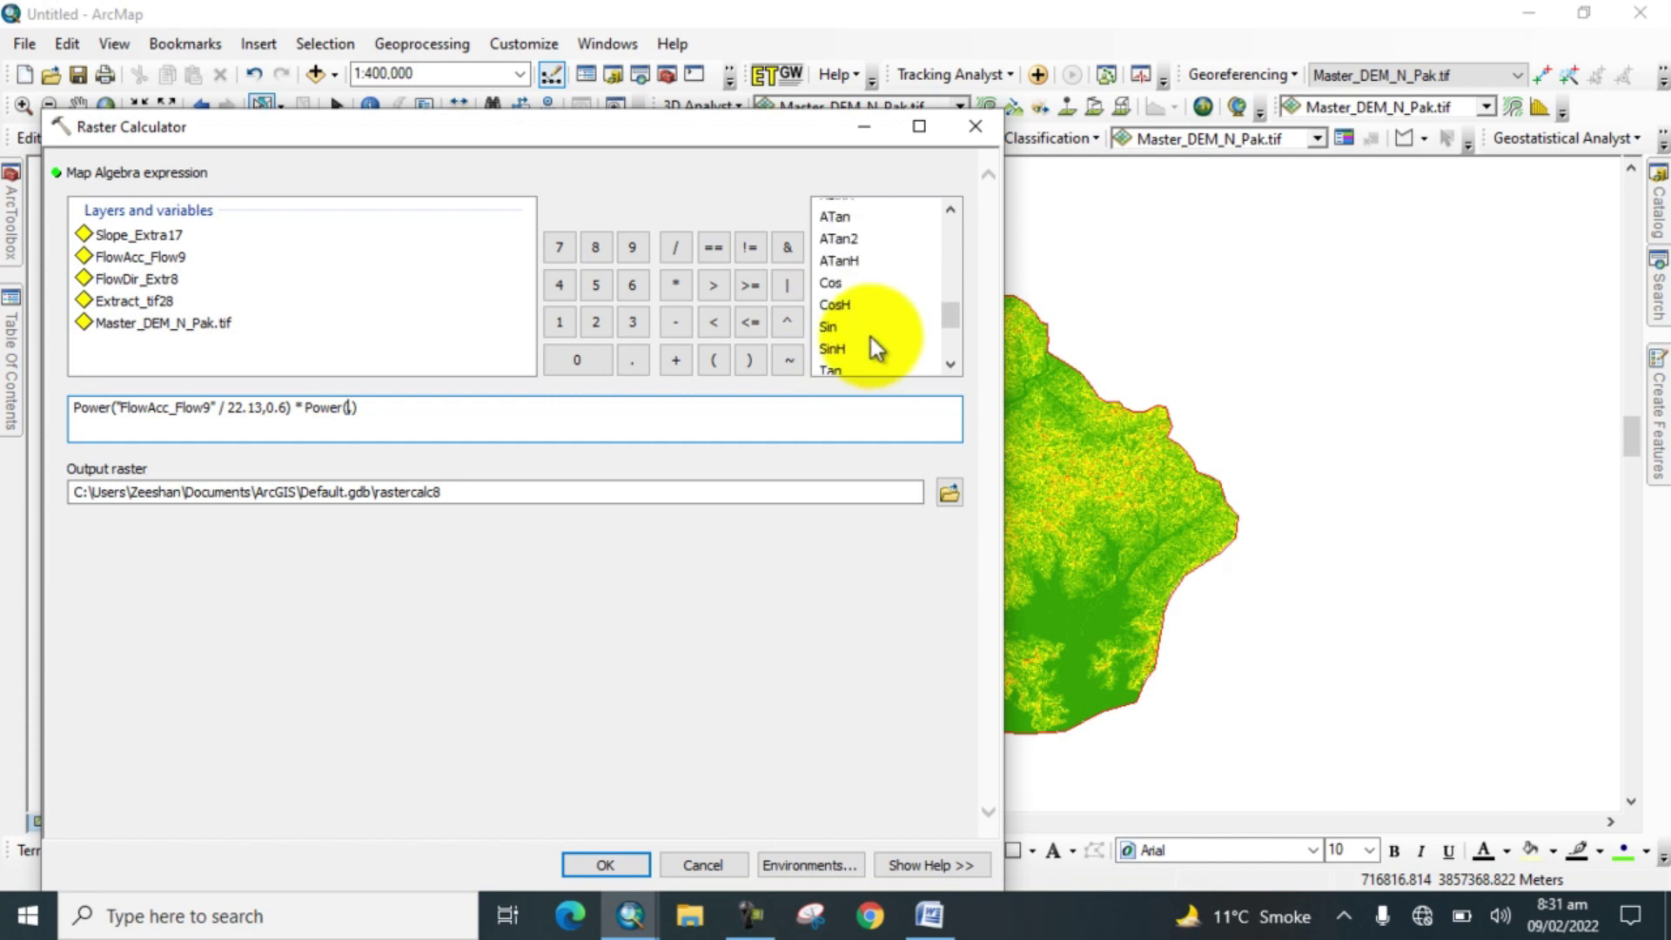
left_click(827, 325)
double_click(826, 326)
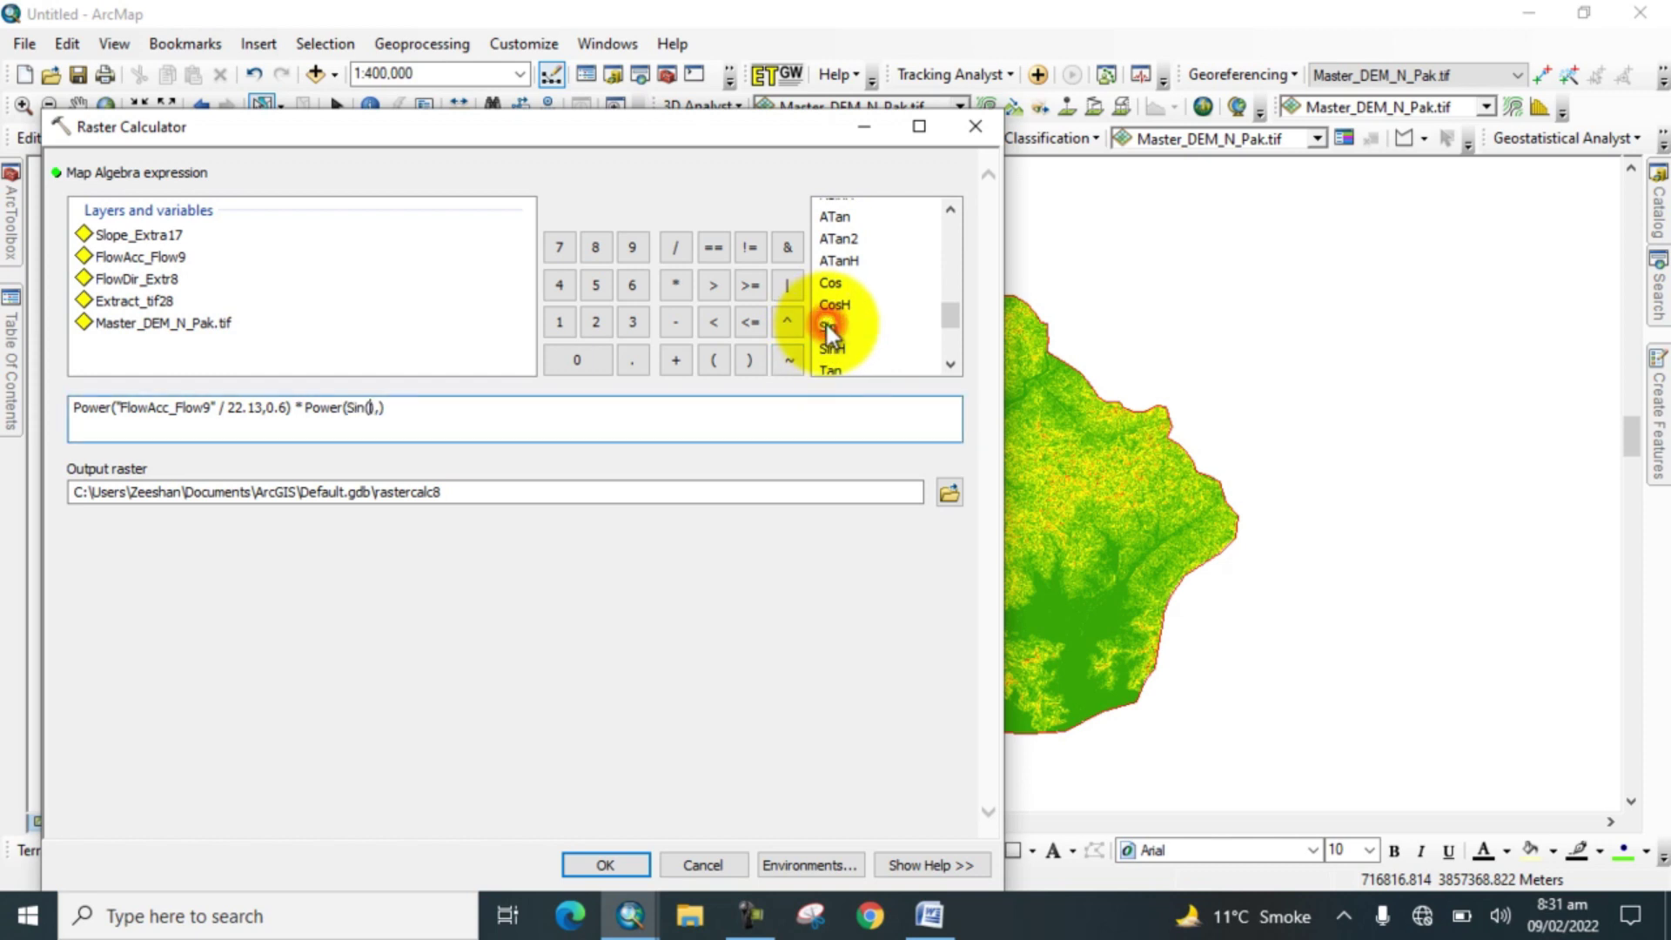
left_click(127, 235)
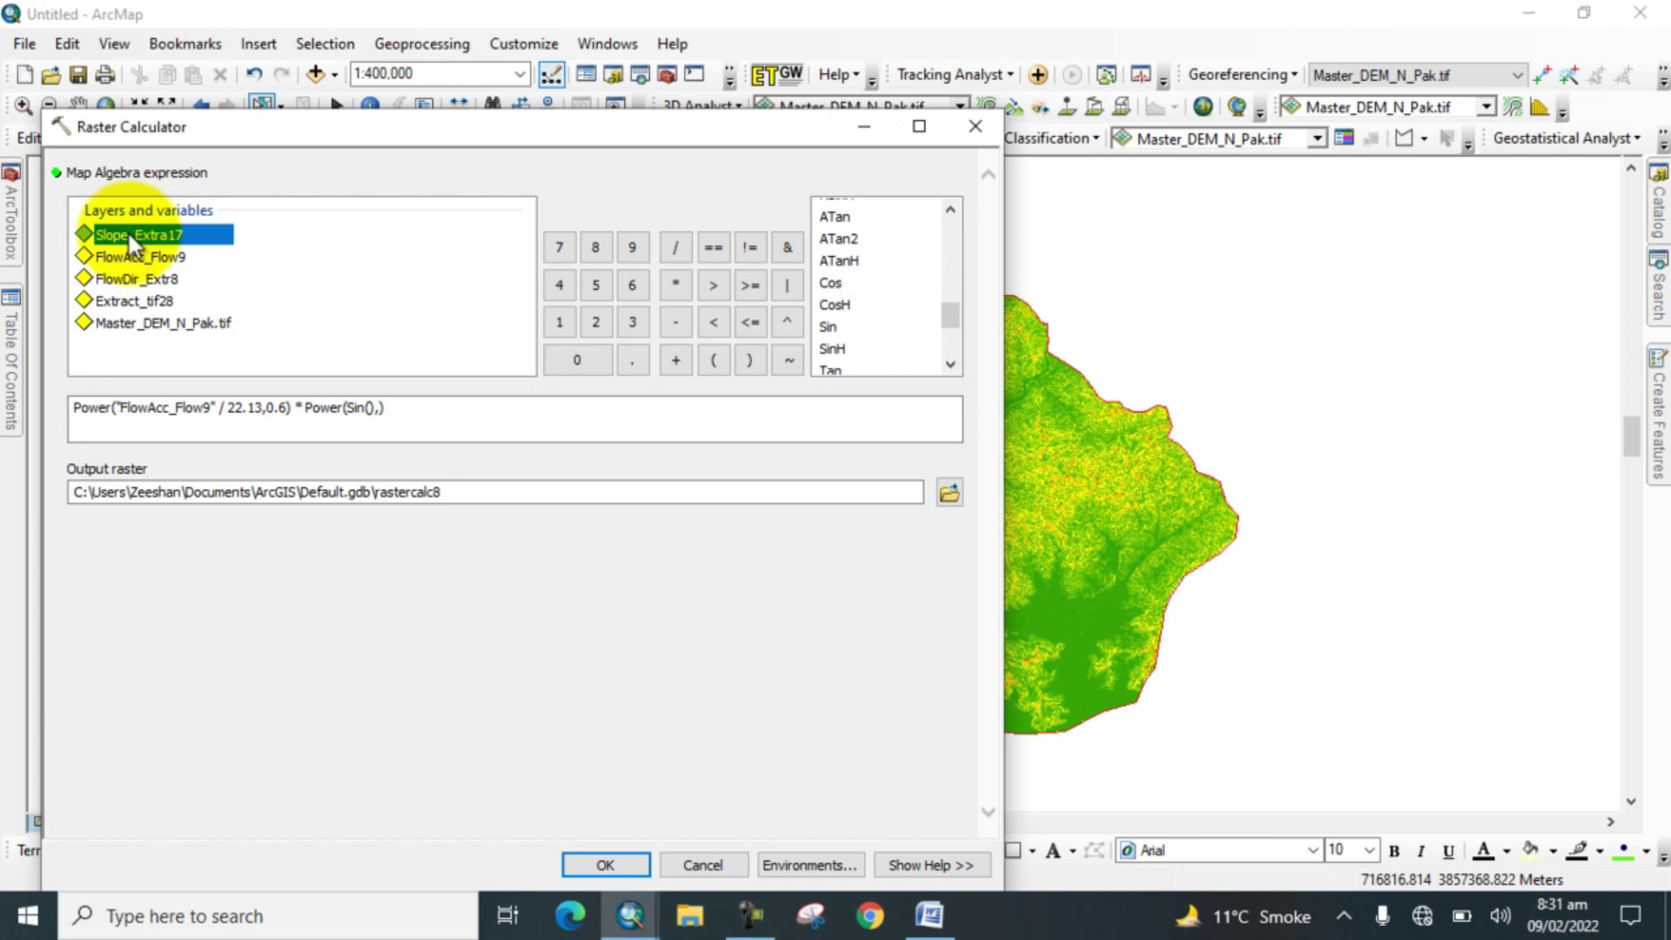
double_click(113, 235)
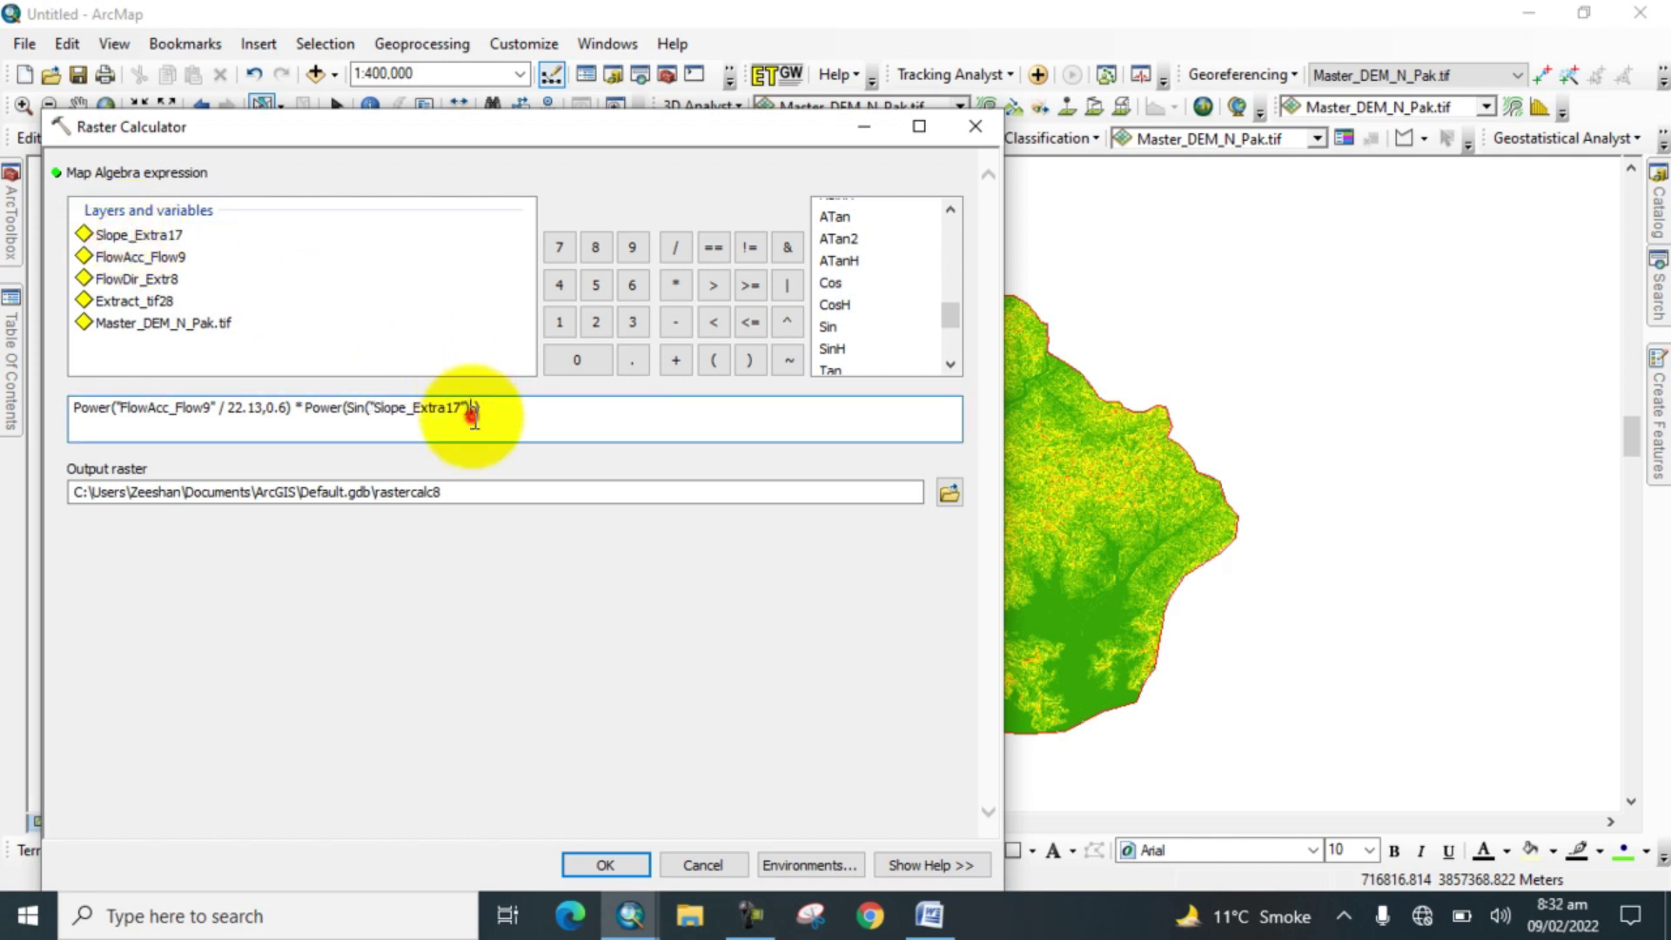
left_click(675, 248)
left_click(587, 357)
left_click(633, 362)
left_click(570, 358)
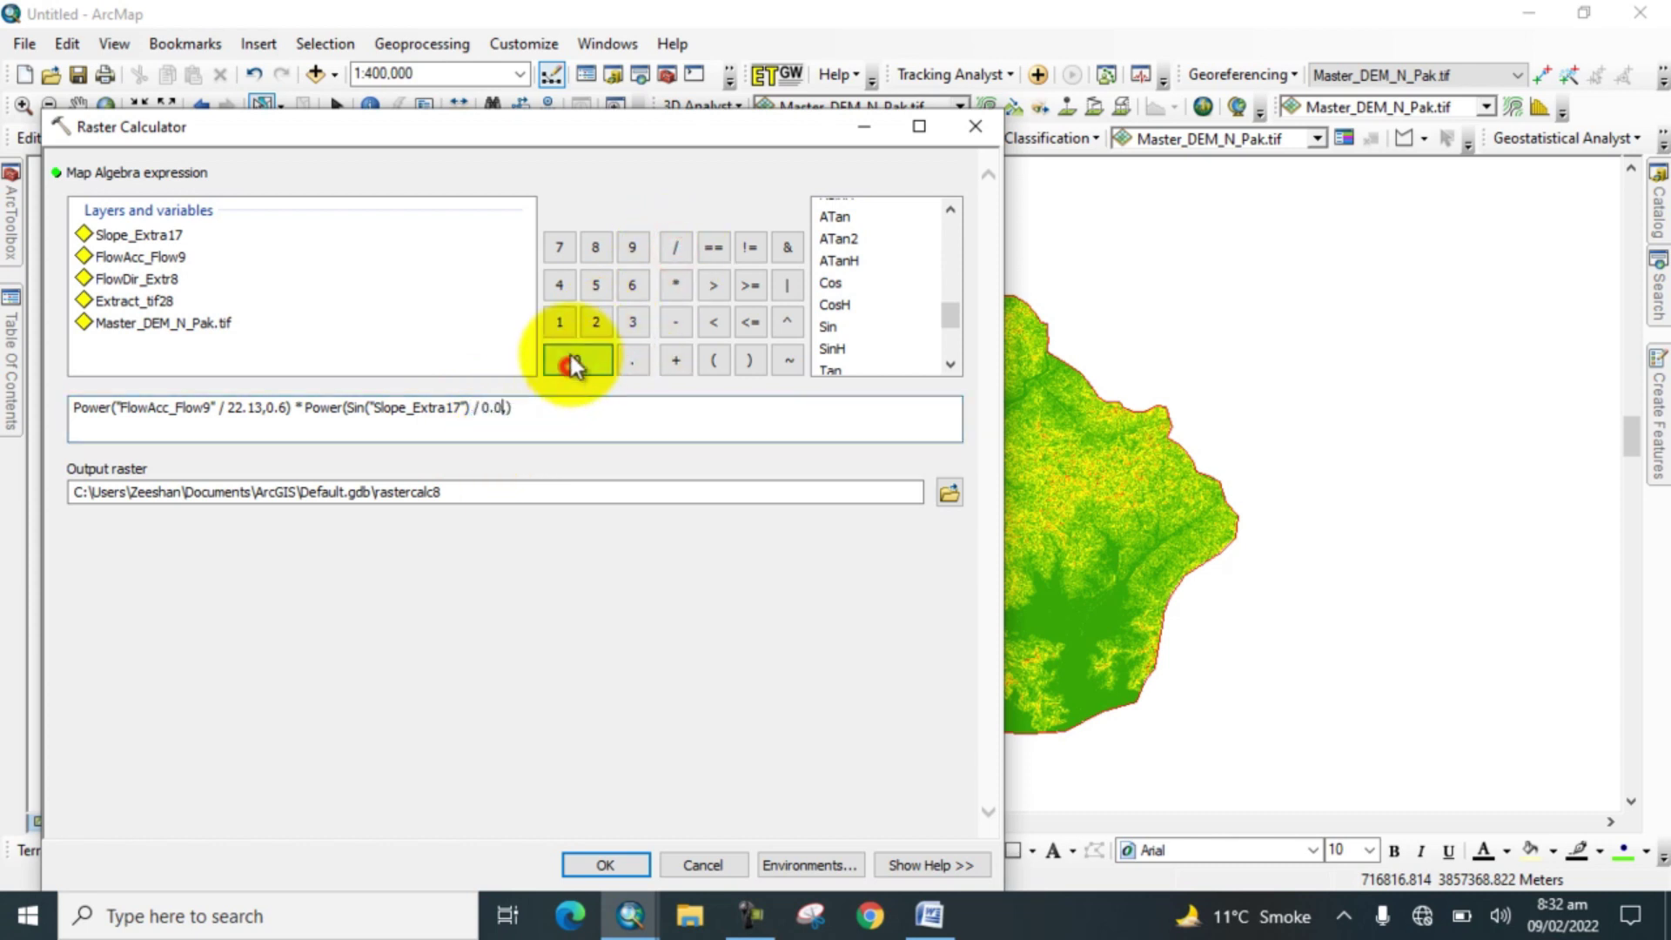
left_click(601, 250)
left_click(634, 250)
left_click(634, 285)
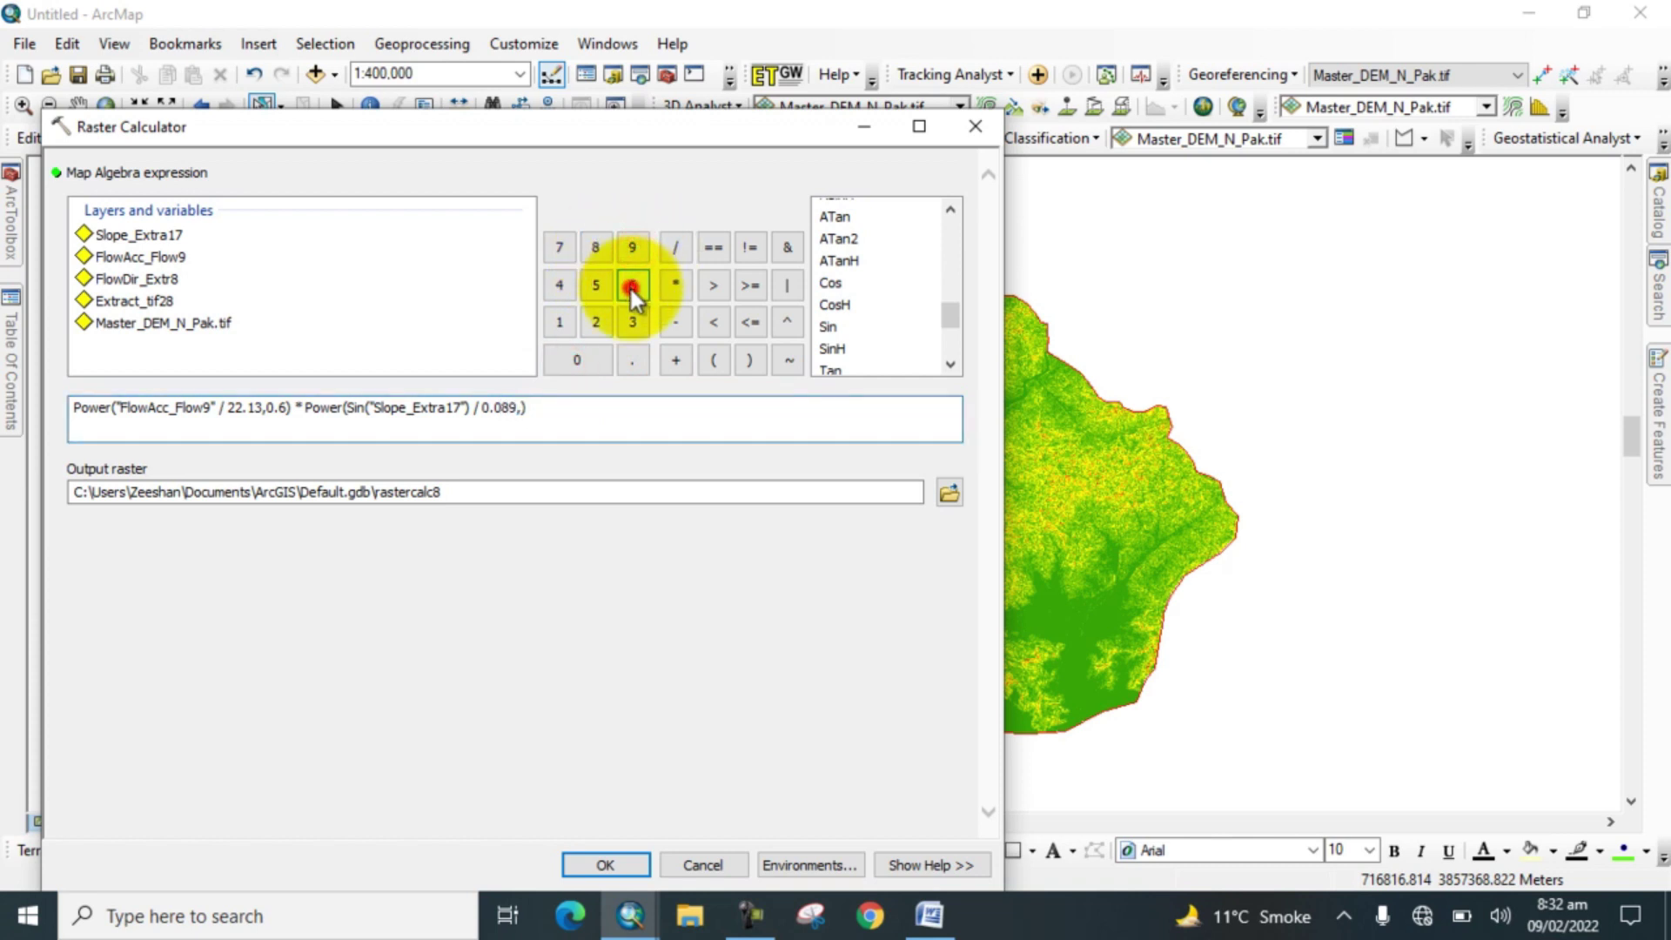
- Give the second Power an exponent of 1.3 and run the calculation
left_click(526, 411)
type(",")
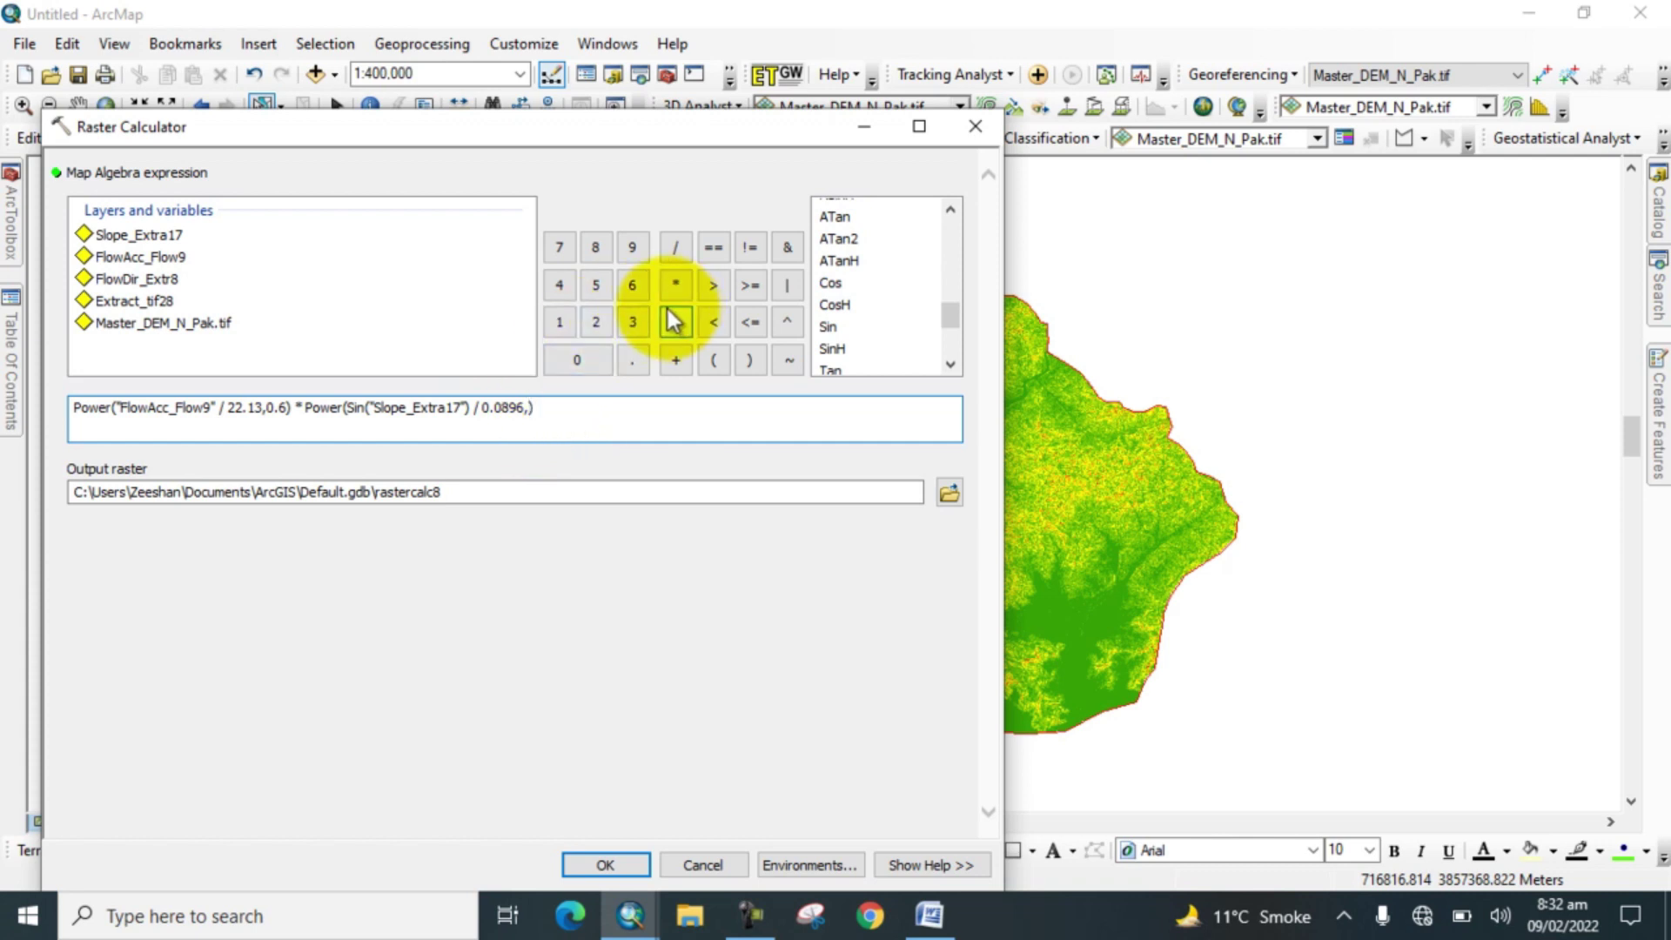
left_click(559, 322)
left_click(627, 360)
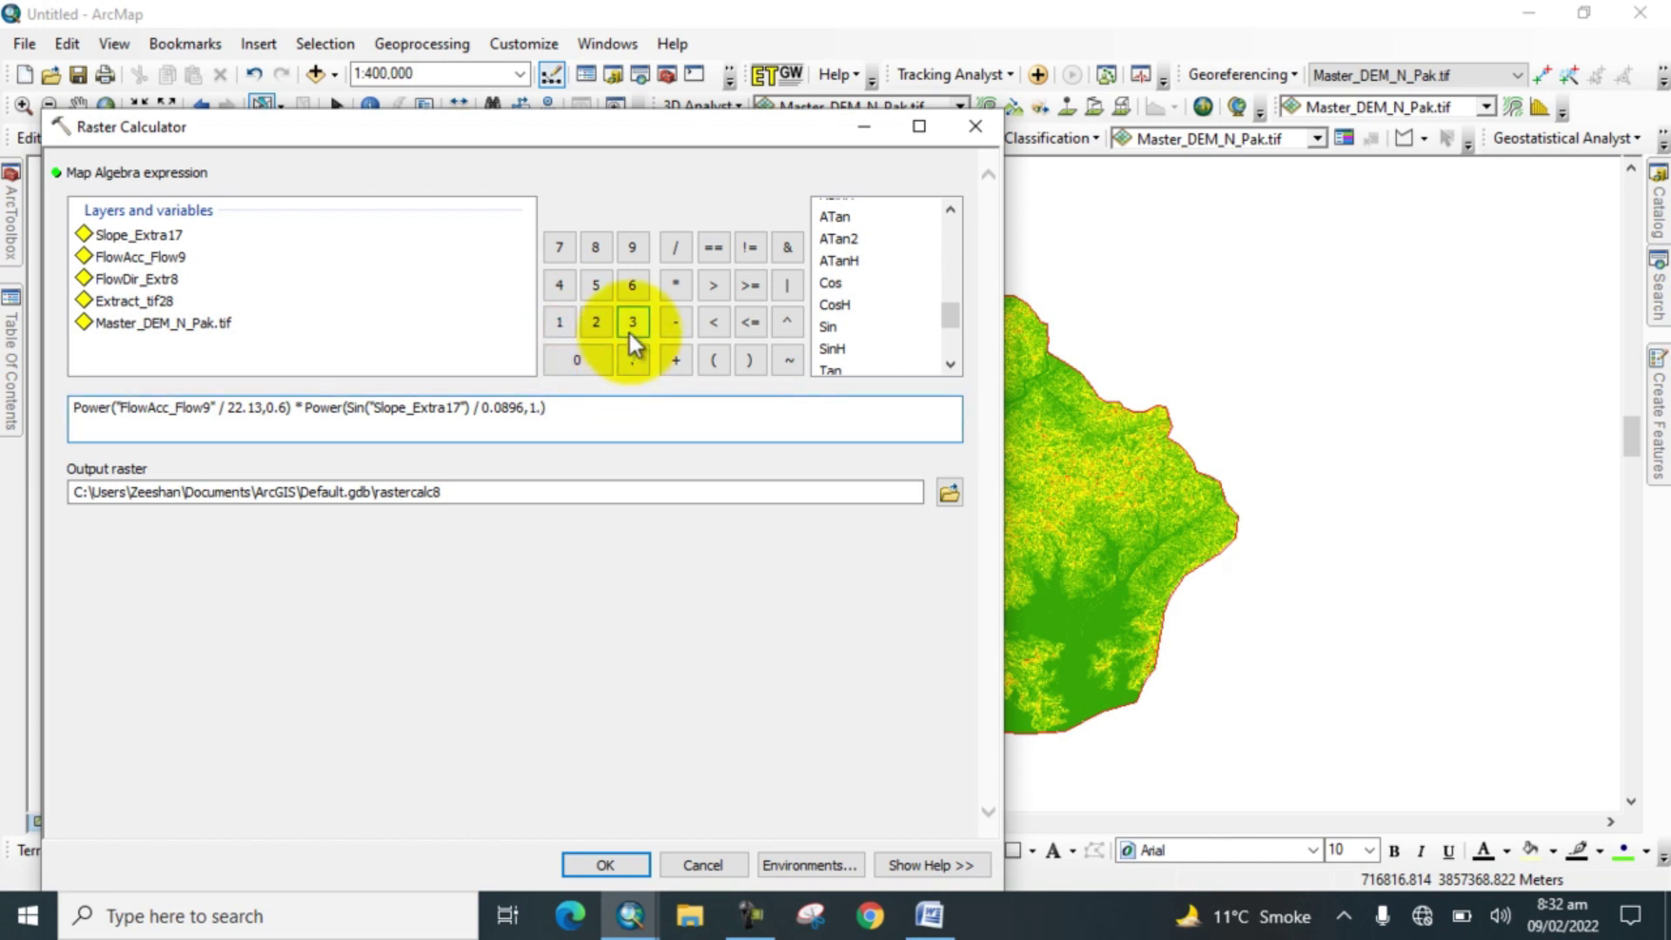
left_click(633, 324)
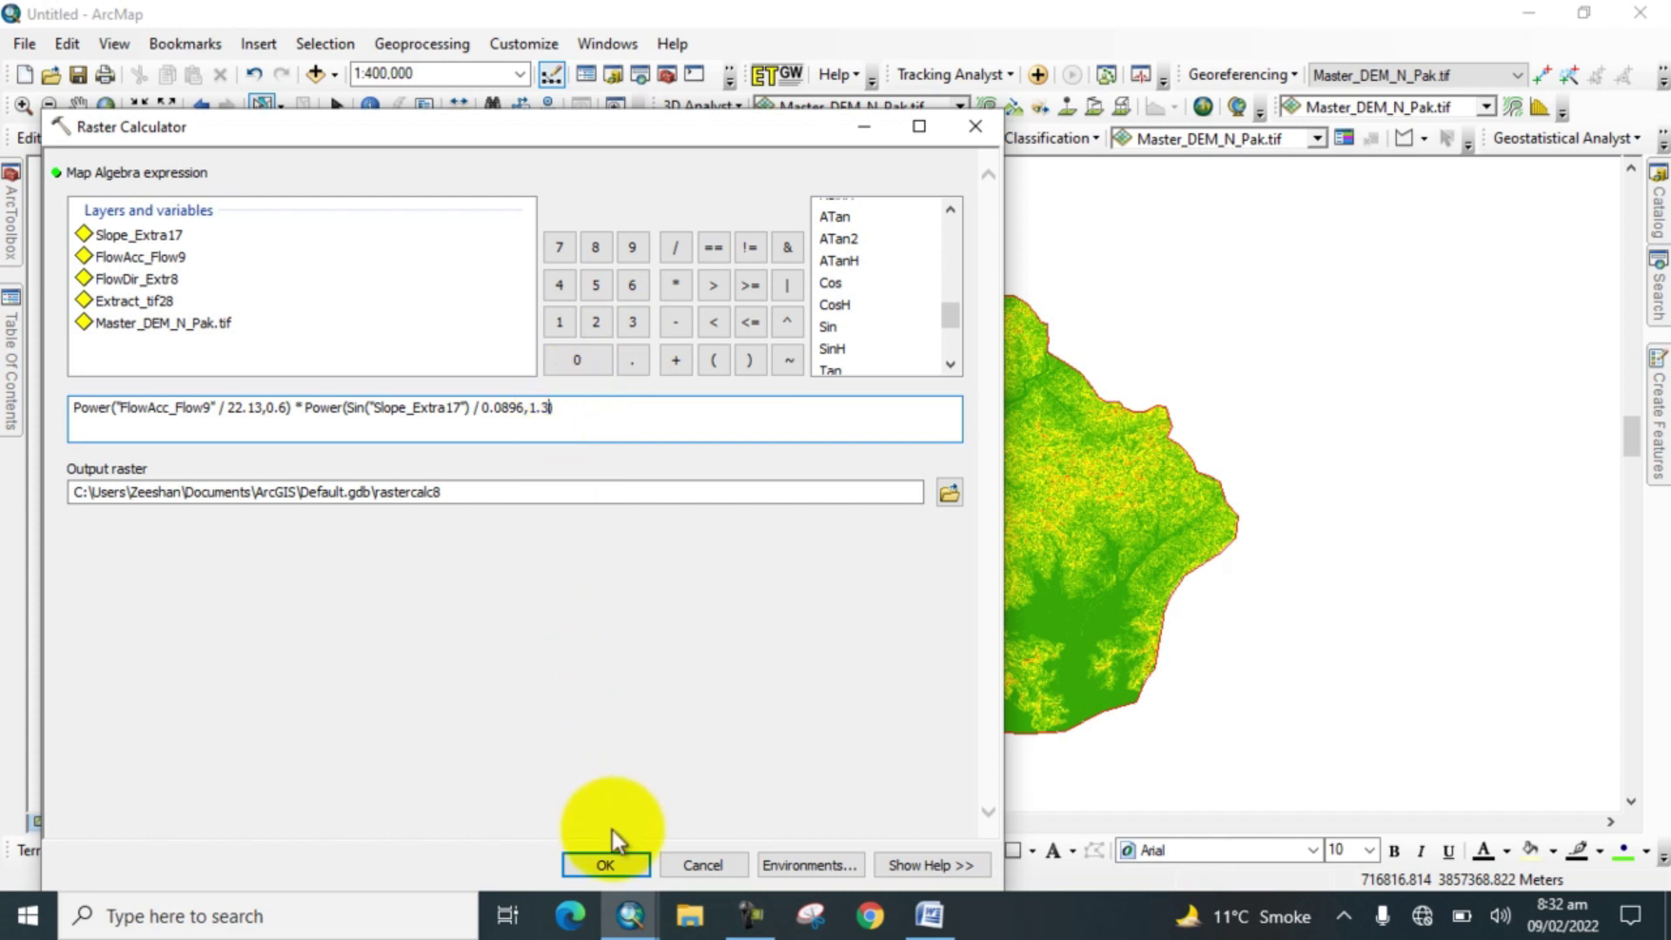
left_click(618, 867)
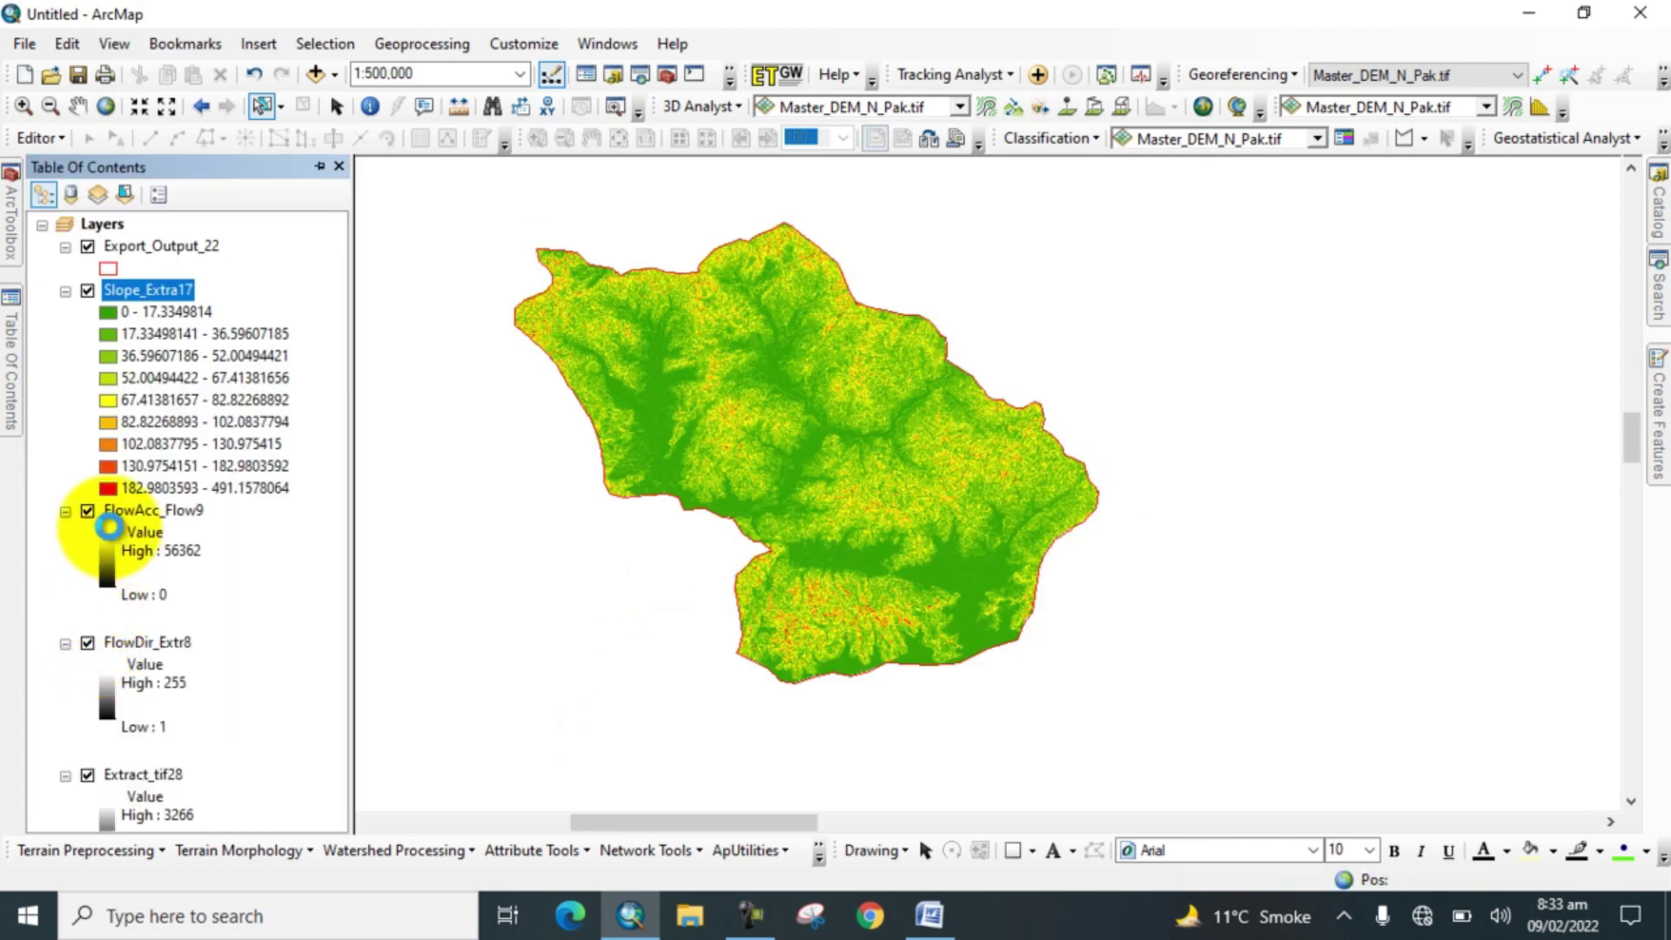
- Wait for the calculation to finish, then select the new rastercalc8 layer
left_click(107, 525)
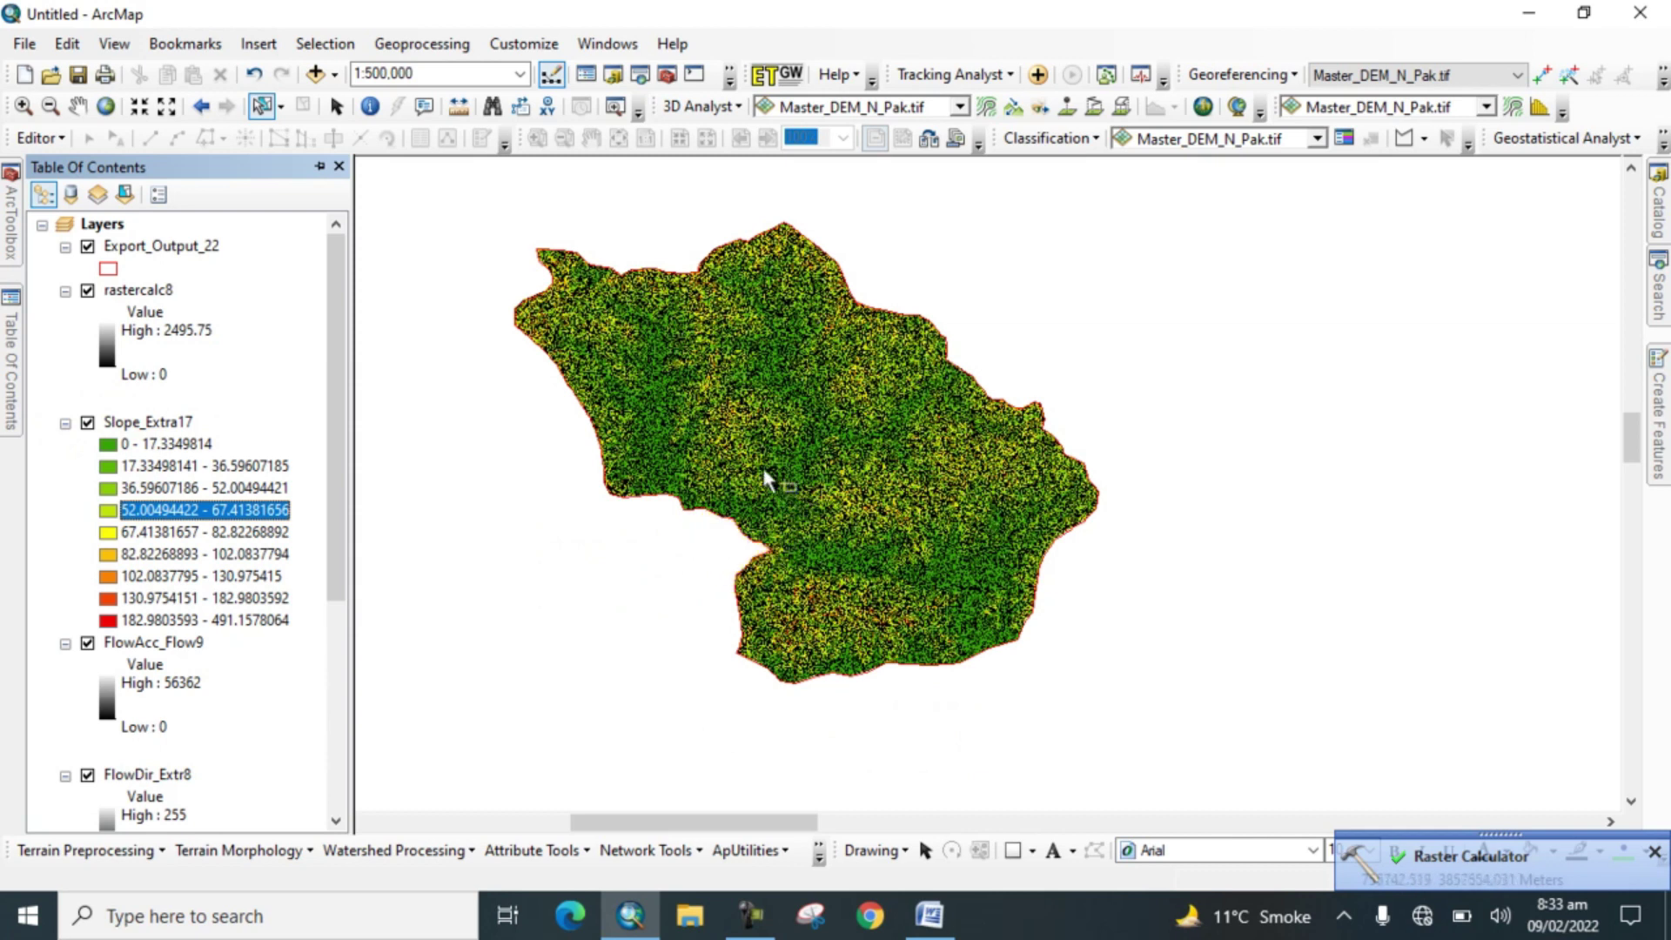
left_click(120, 289)
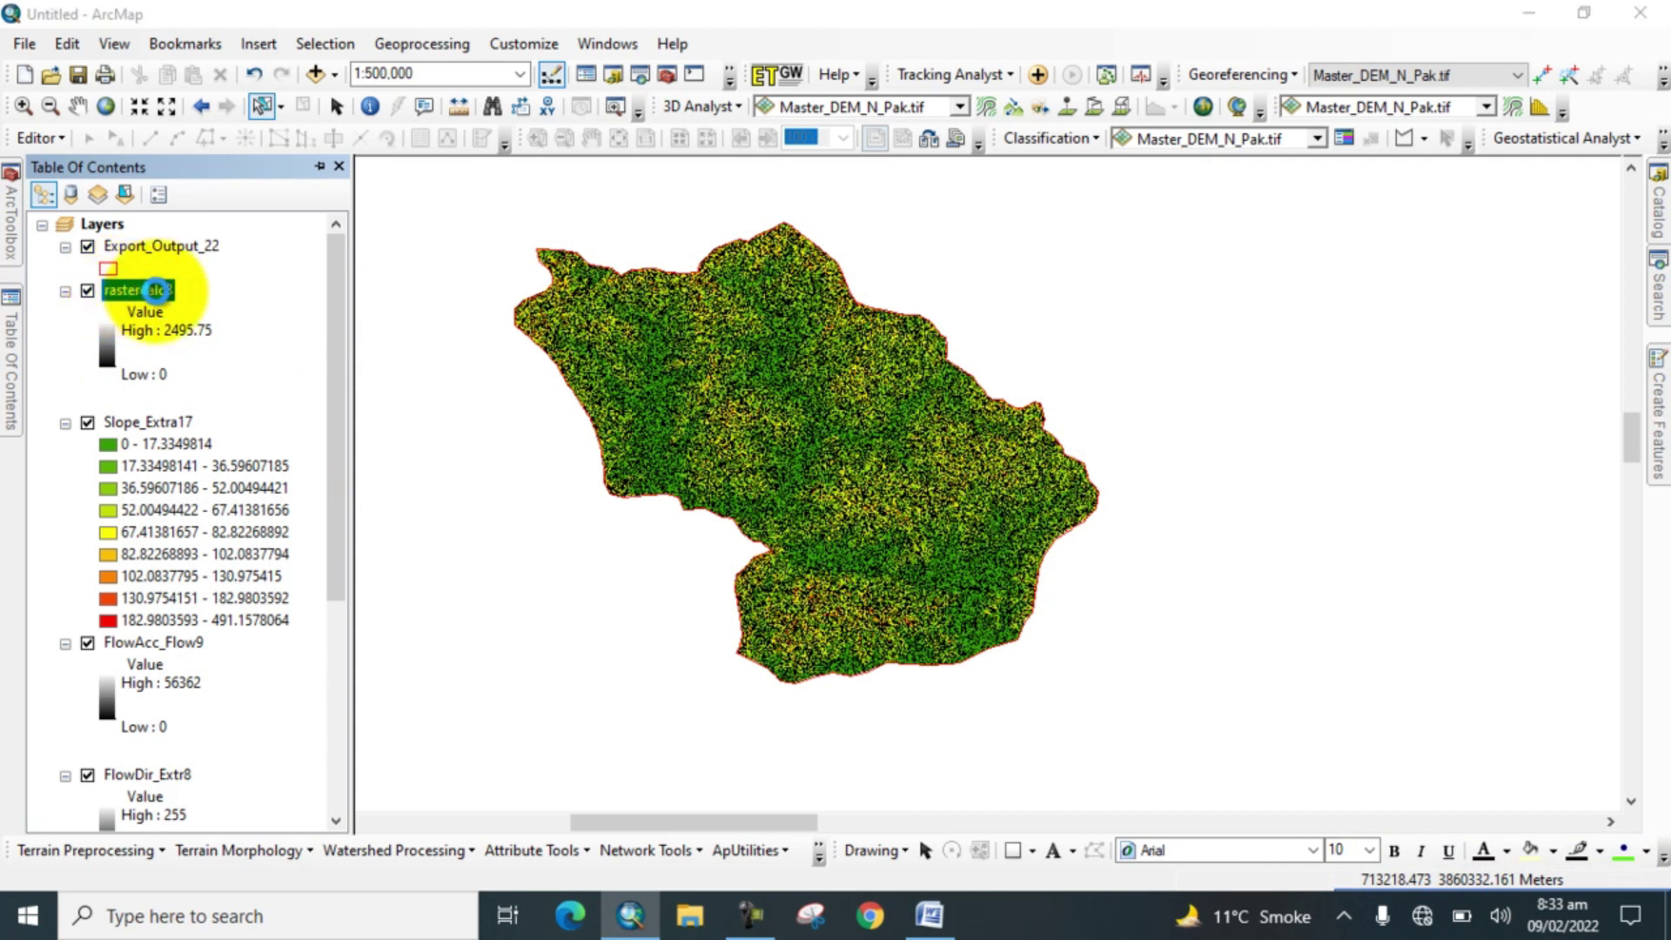
- In the rastercalc8 Layer Properties, replace the layer name with STI
double_click(143, 291)
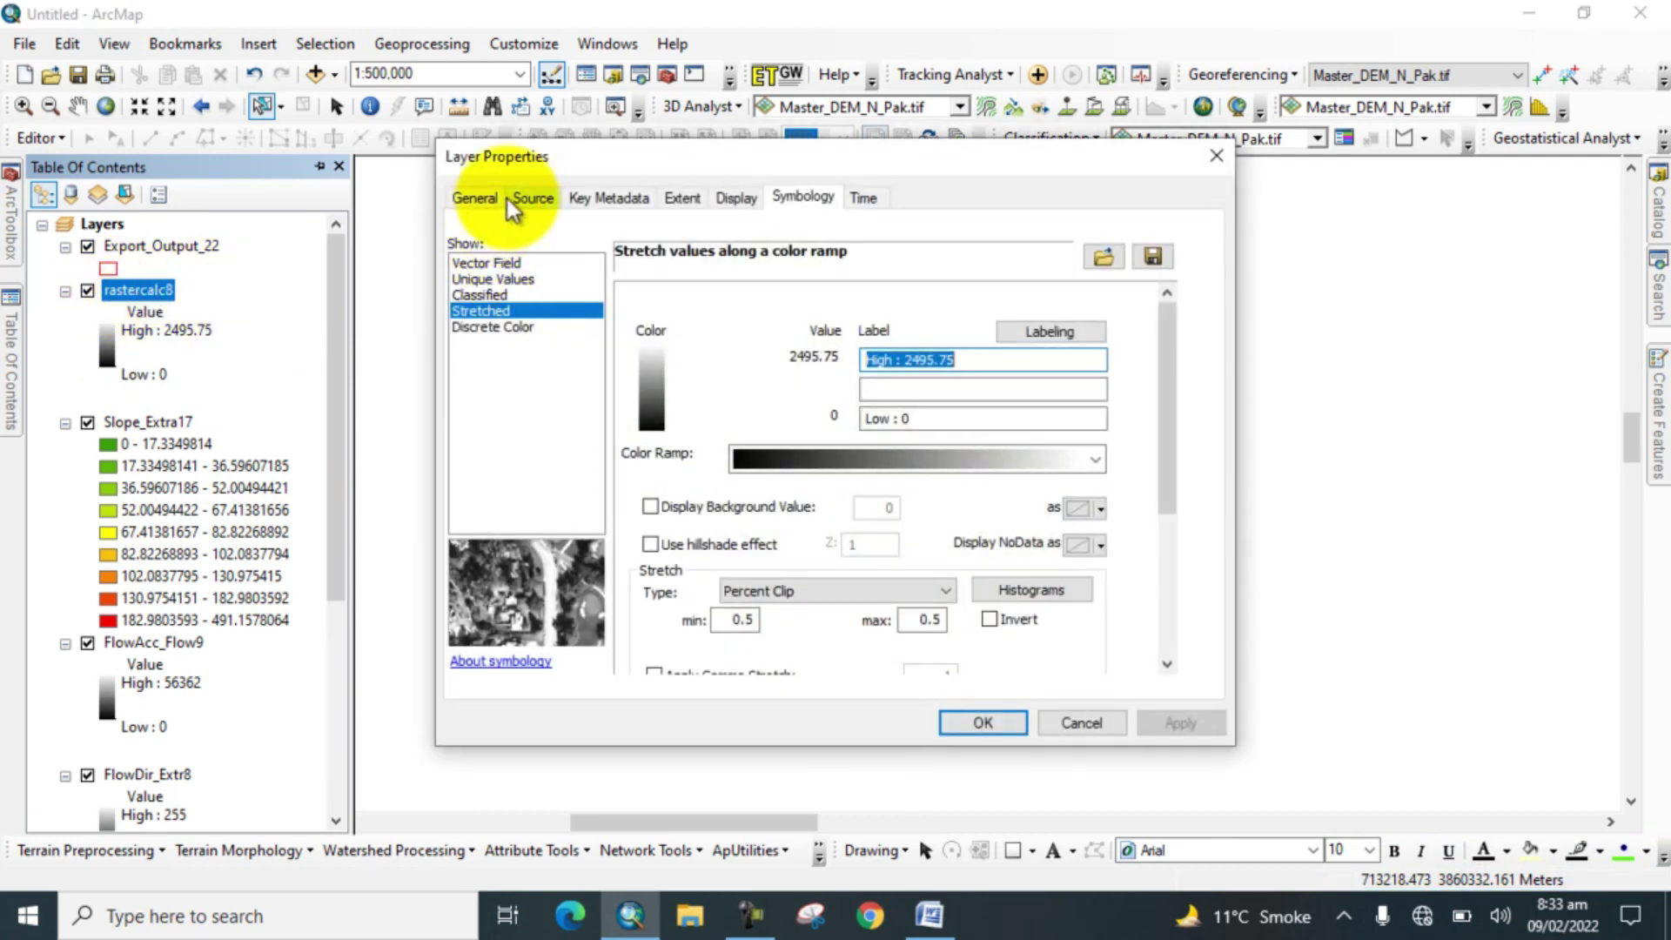
left_click(478, 197)
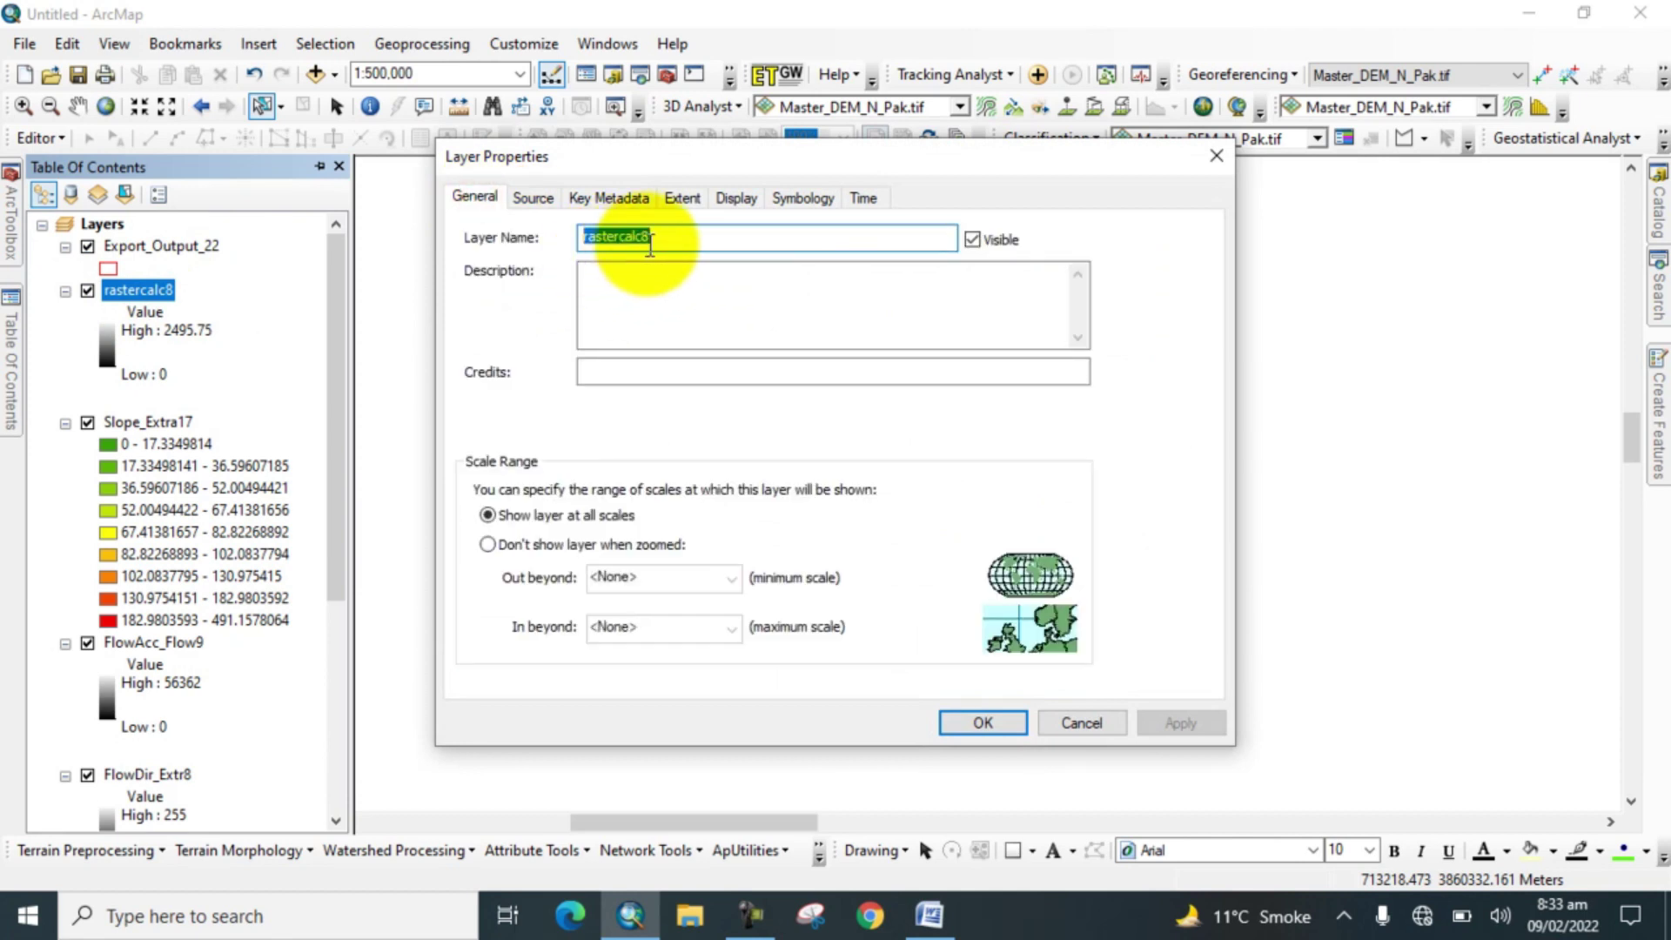
key("BackSpace")
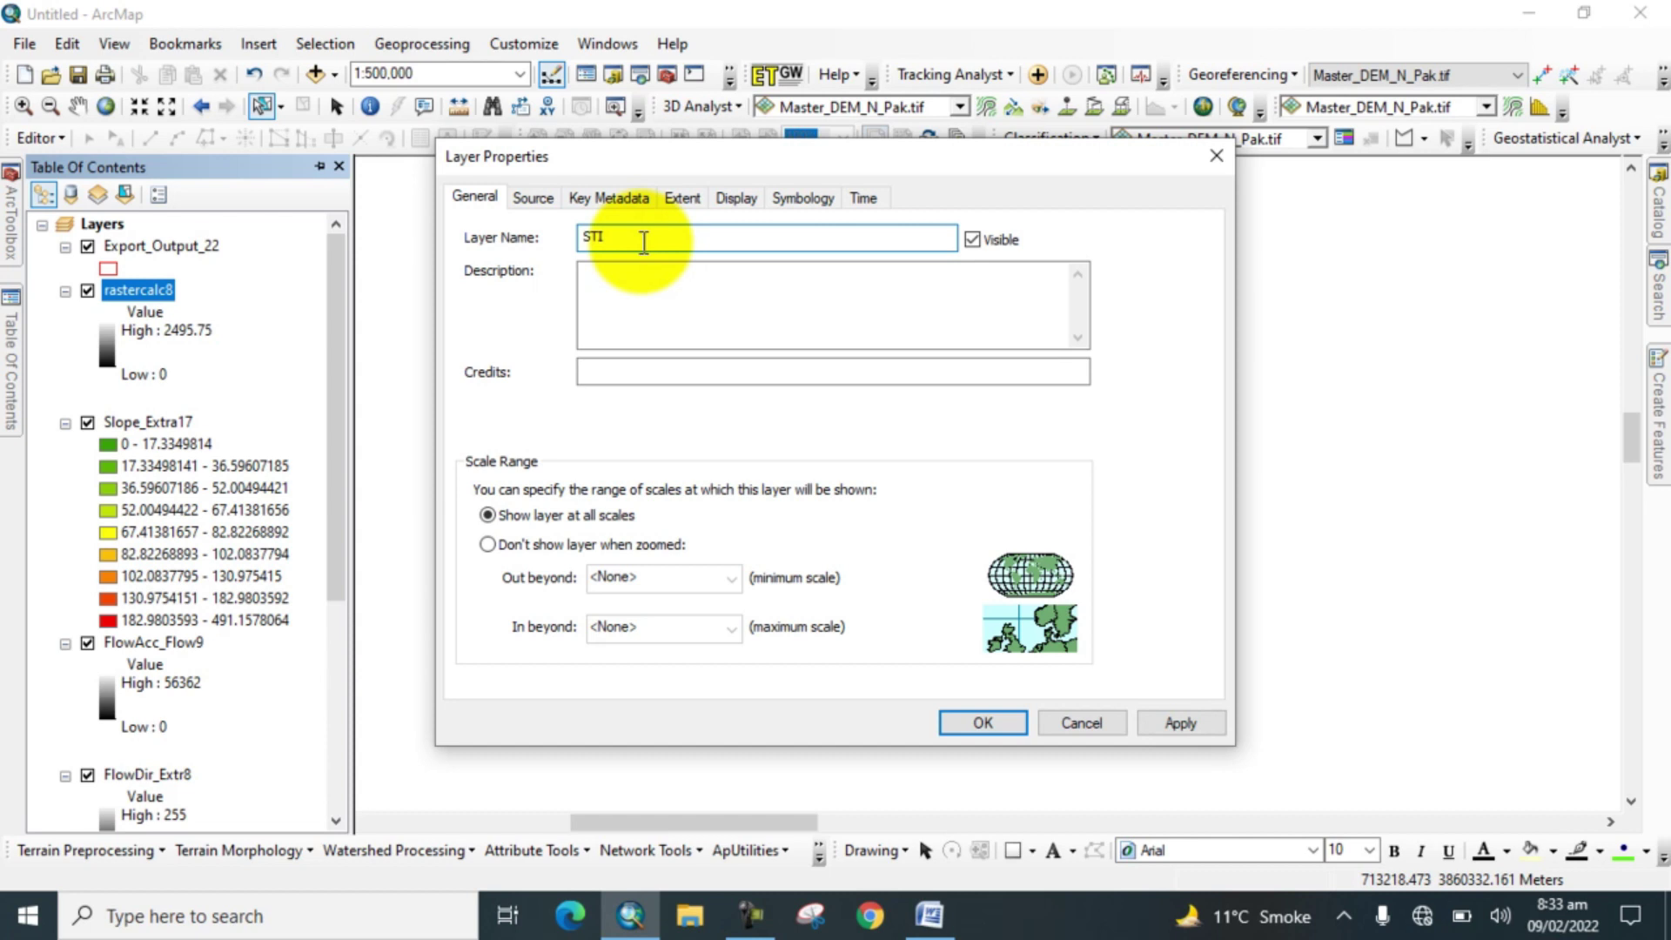
type("STI")
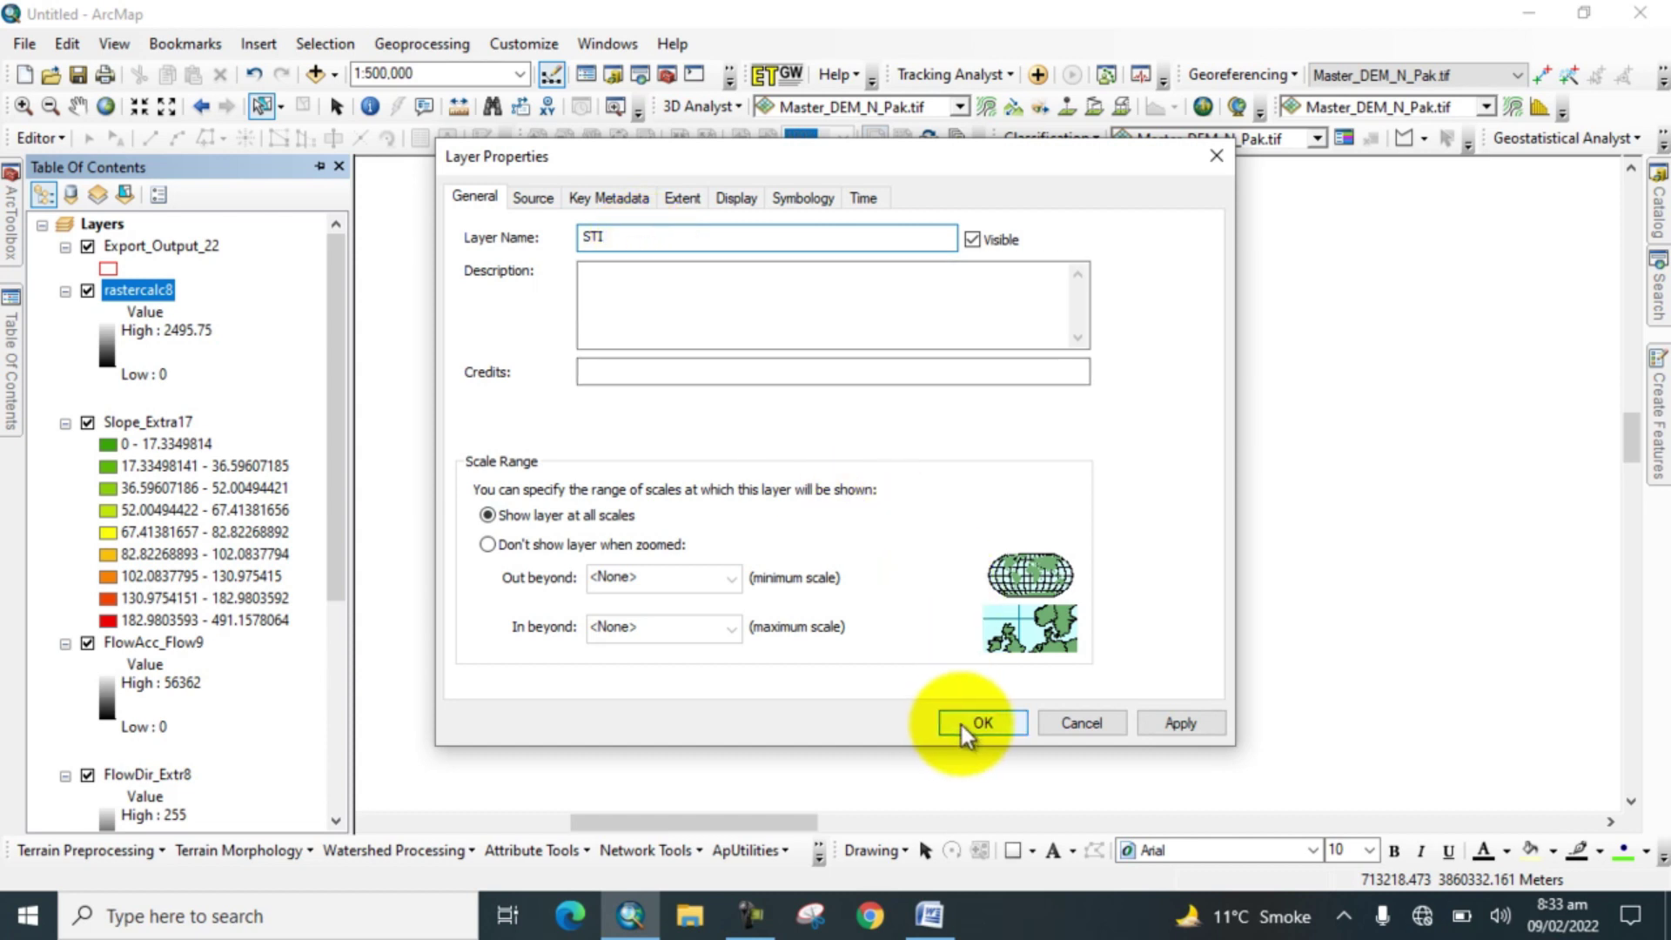
- Set the STI symbology to Classified, 5 Natural Breaks classes, green-to-red colour ramp
left_click(797, 200)
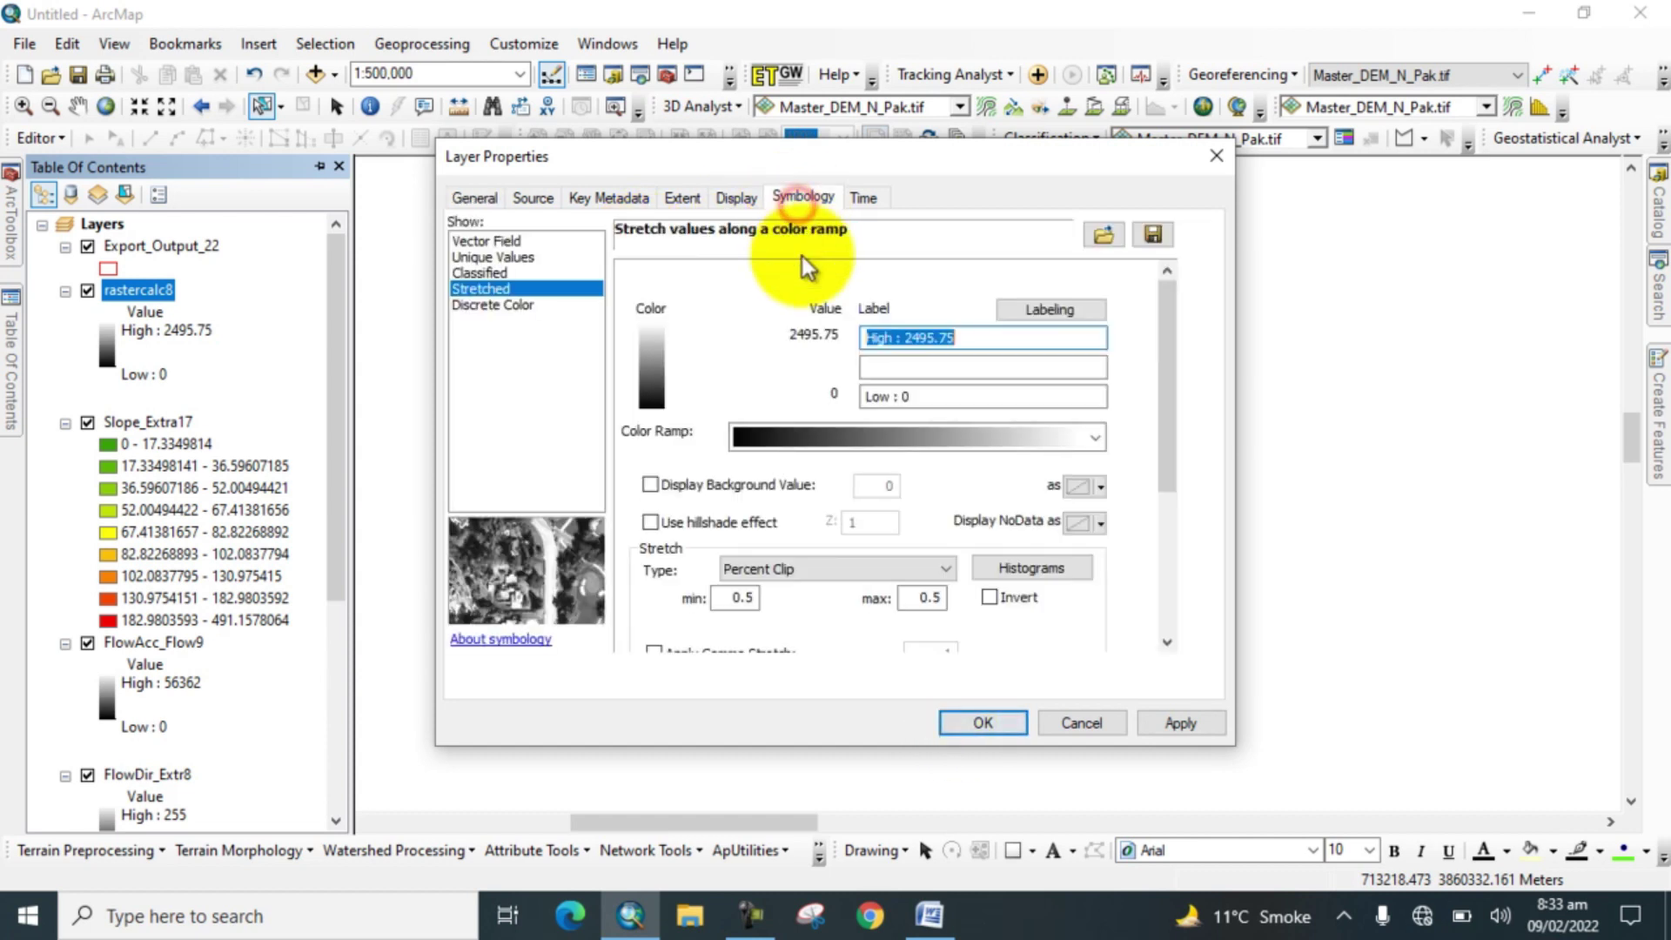
left_click(470, 272)
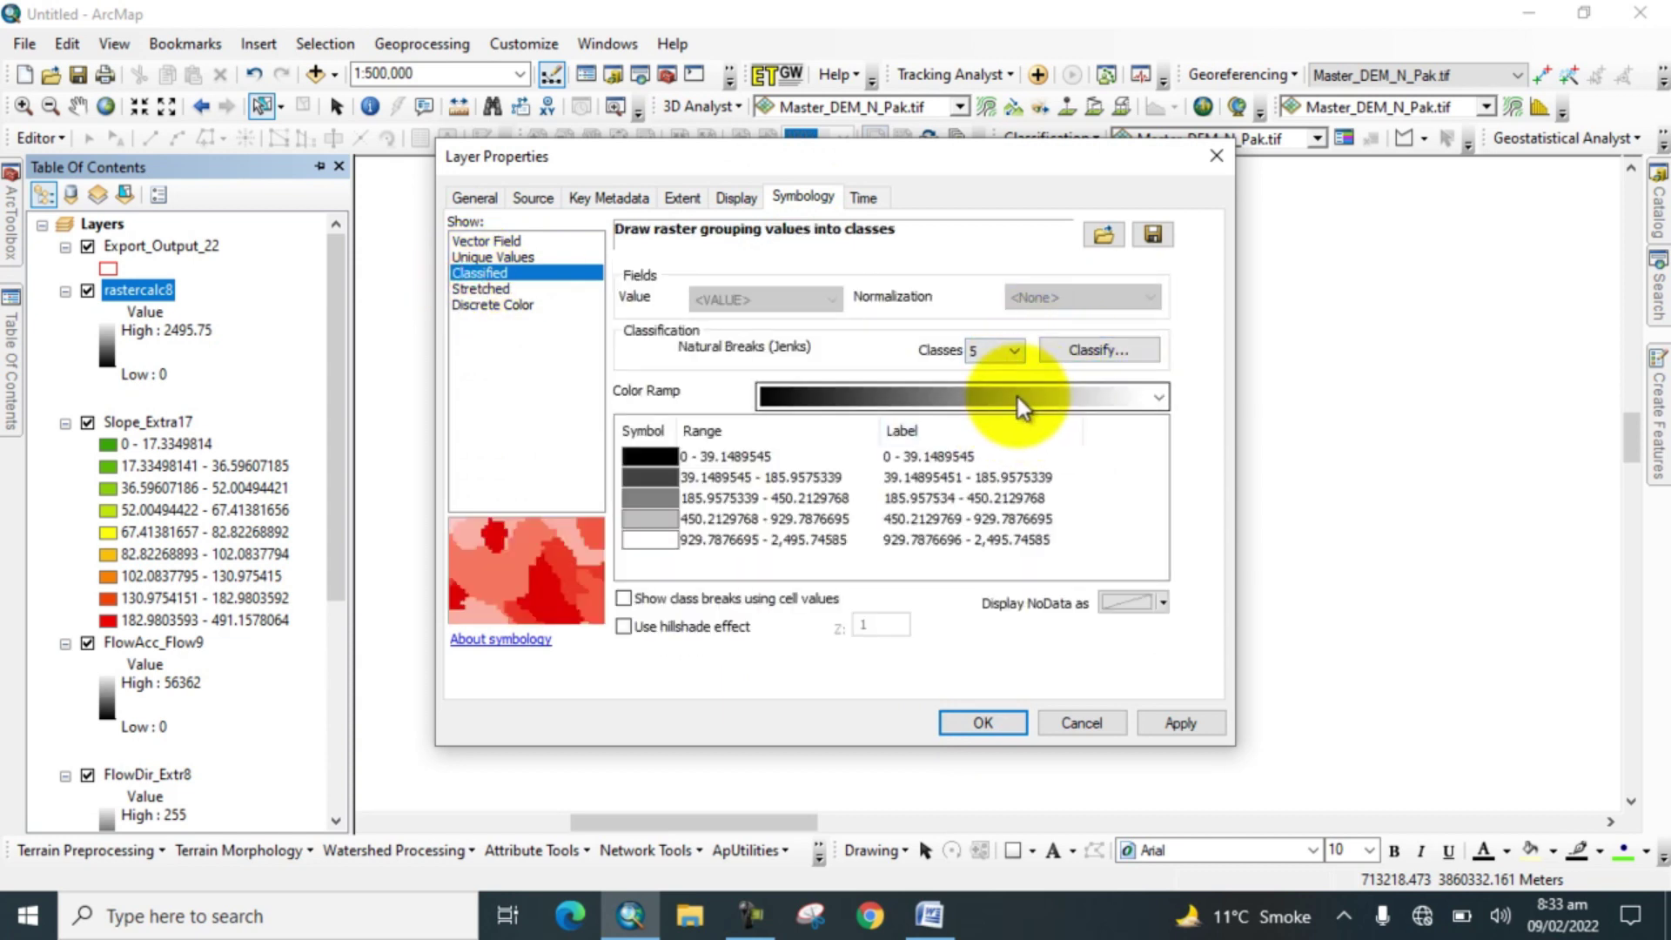
left_click(1017, 397)
scroll(990, 406, "down", 3)
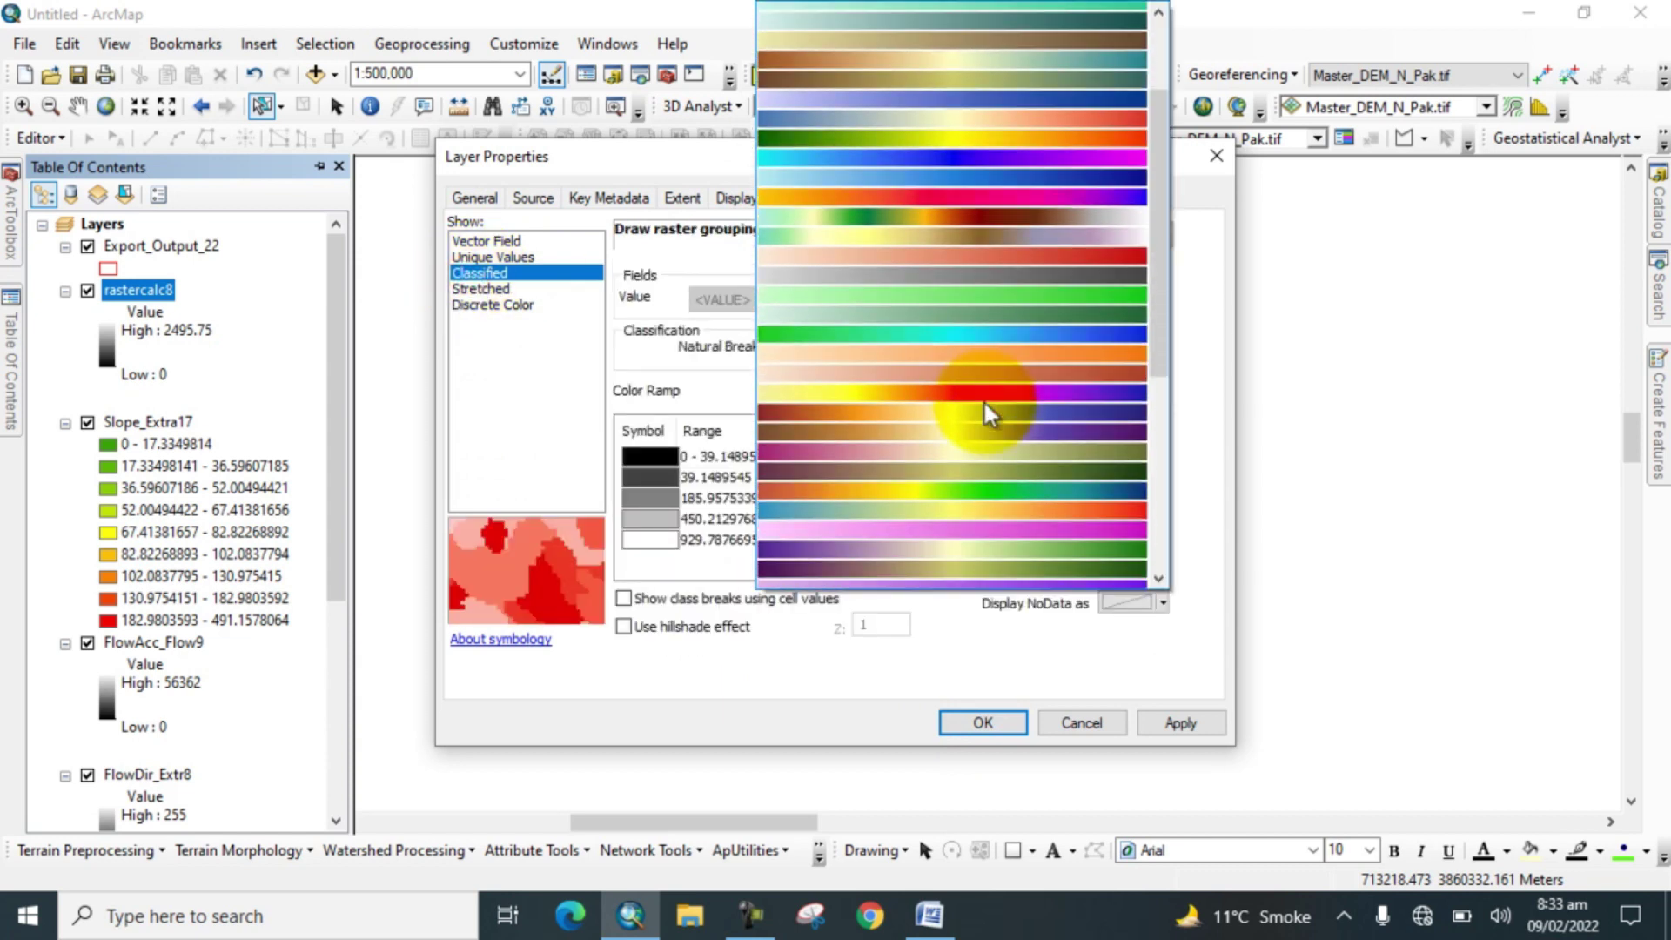
scroll(985, 400, "down", 2)
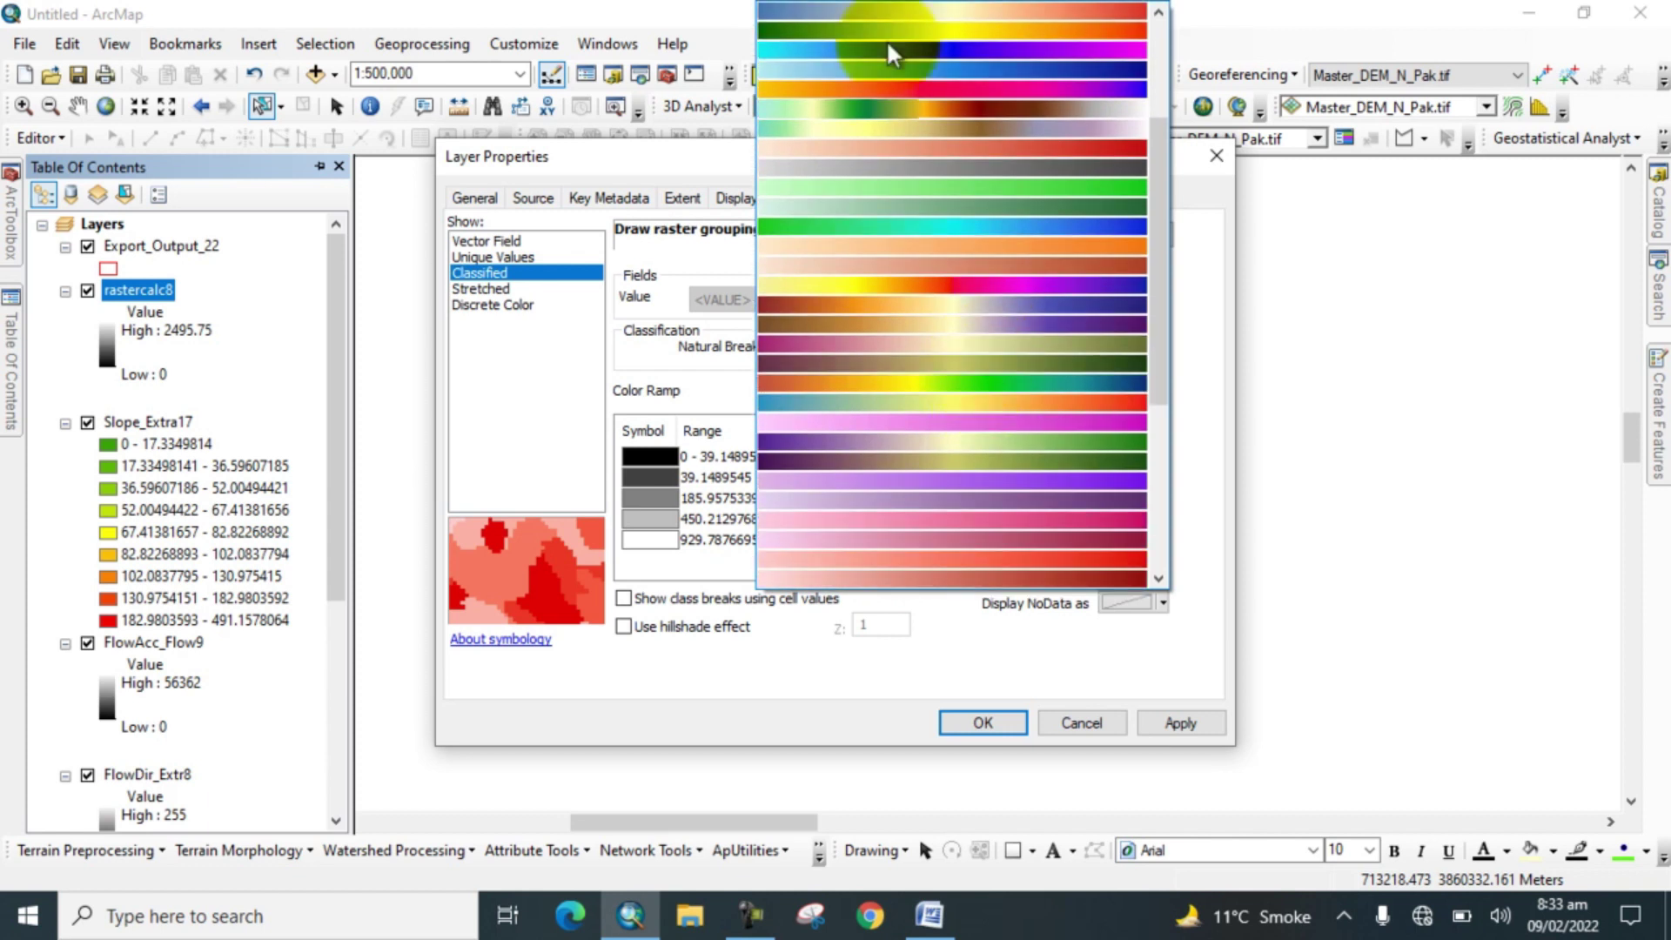
left_click(858, 31)
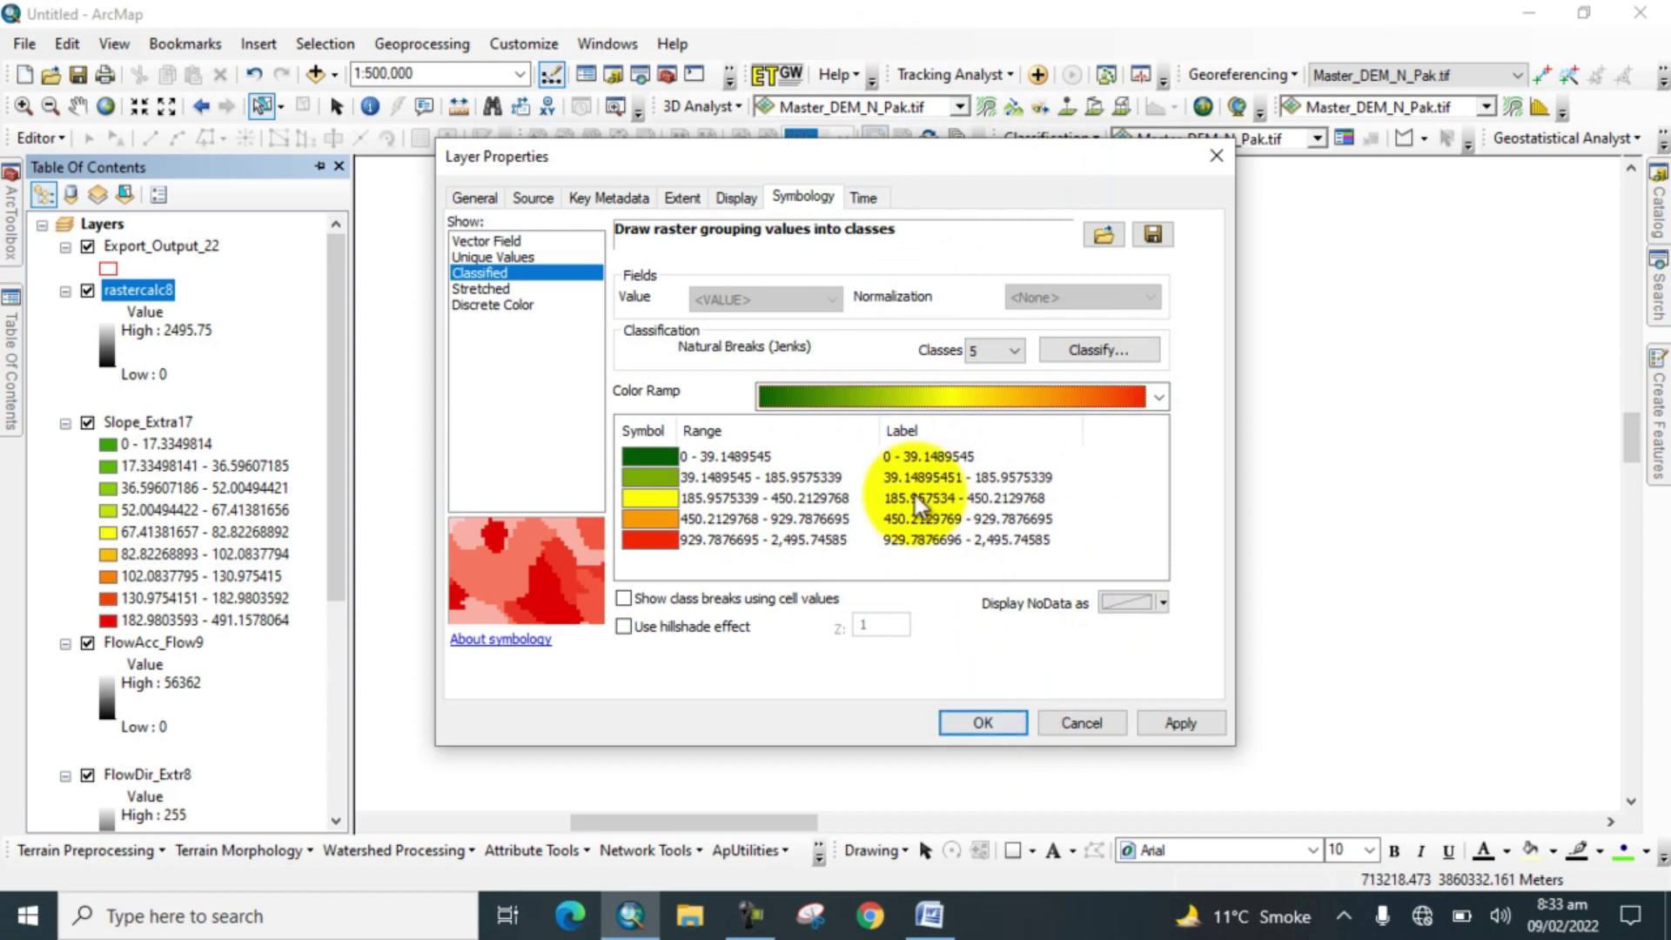
- Format class labels with fewer significant digits and apply the STI layer properties
left_click(921, 432)
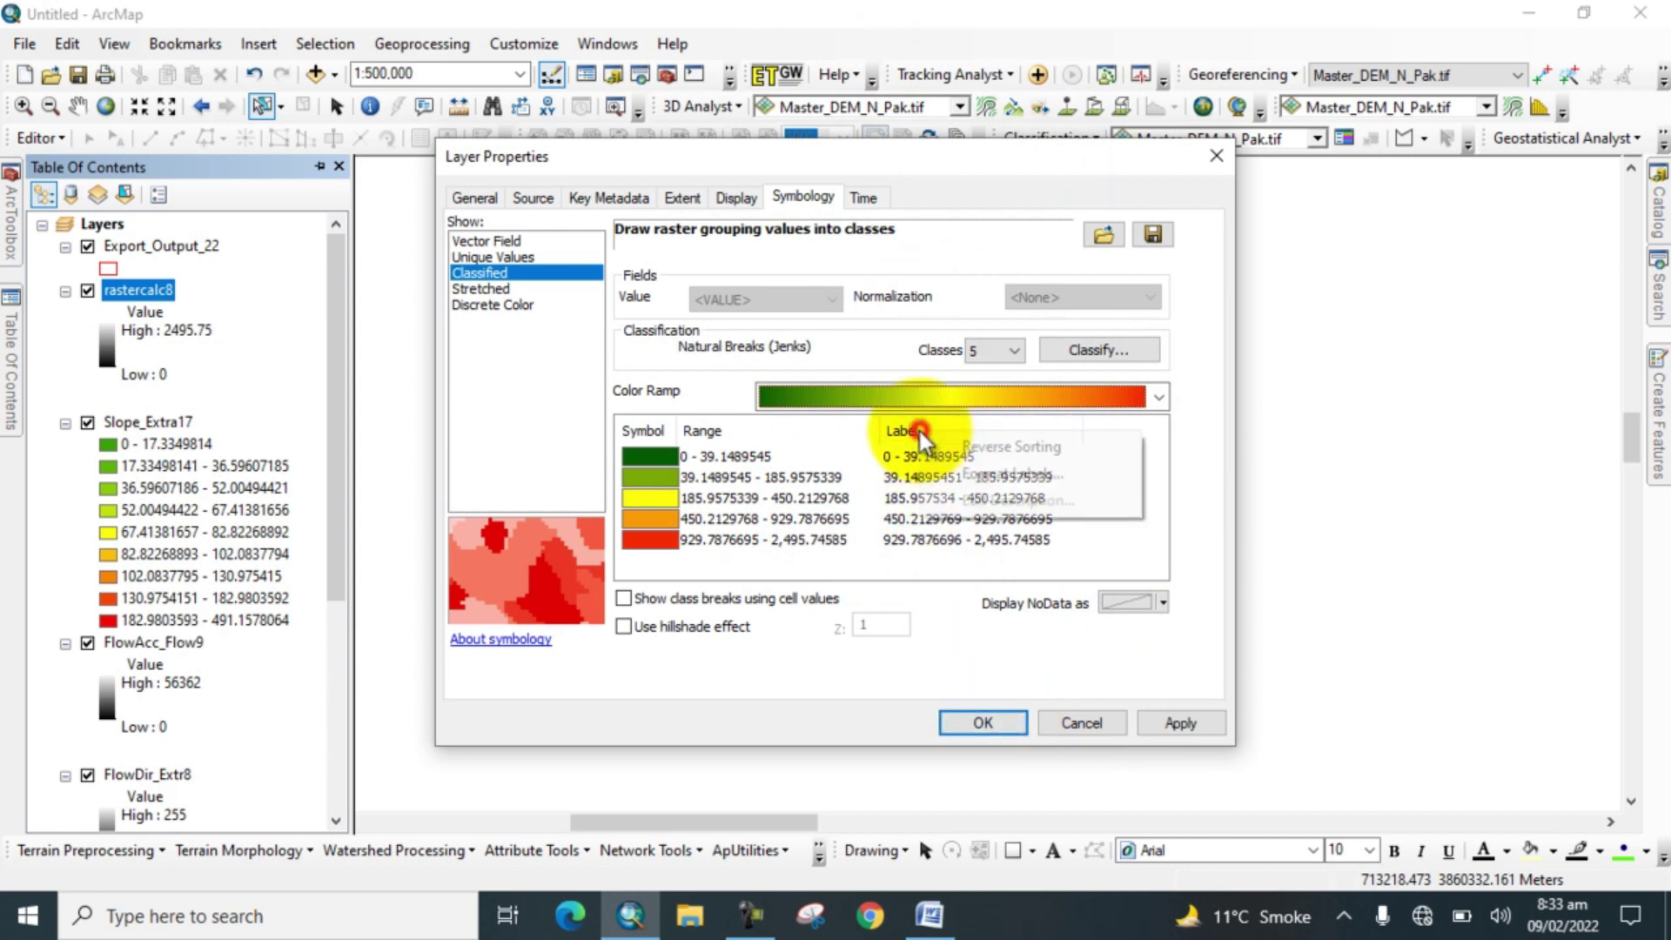
left_click(957, 473)
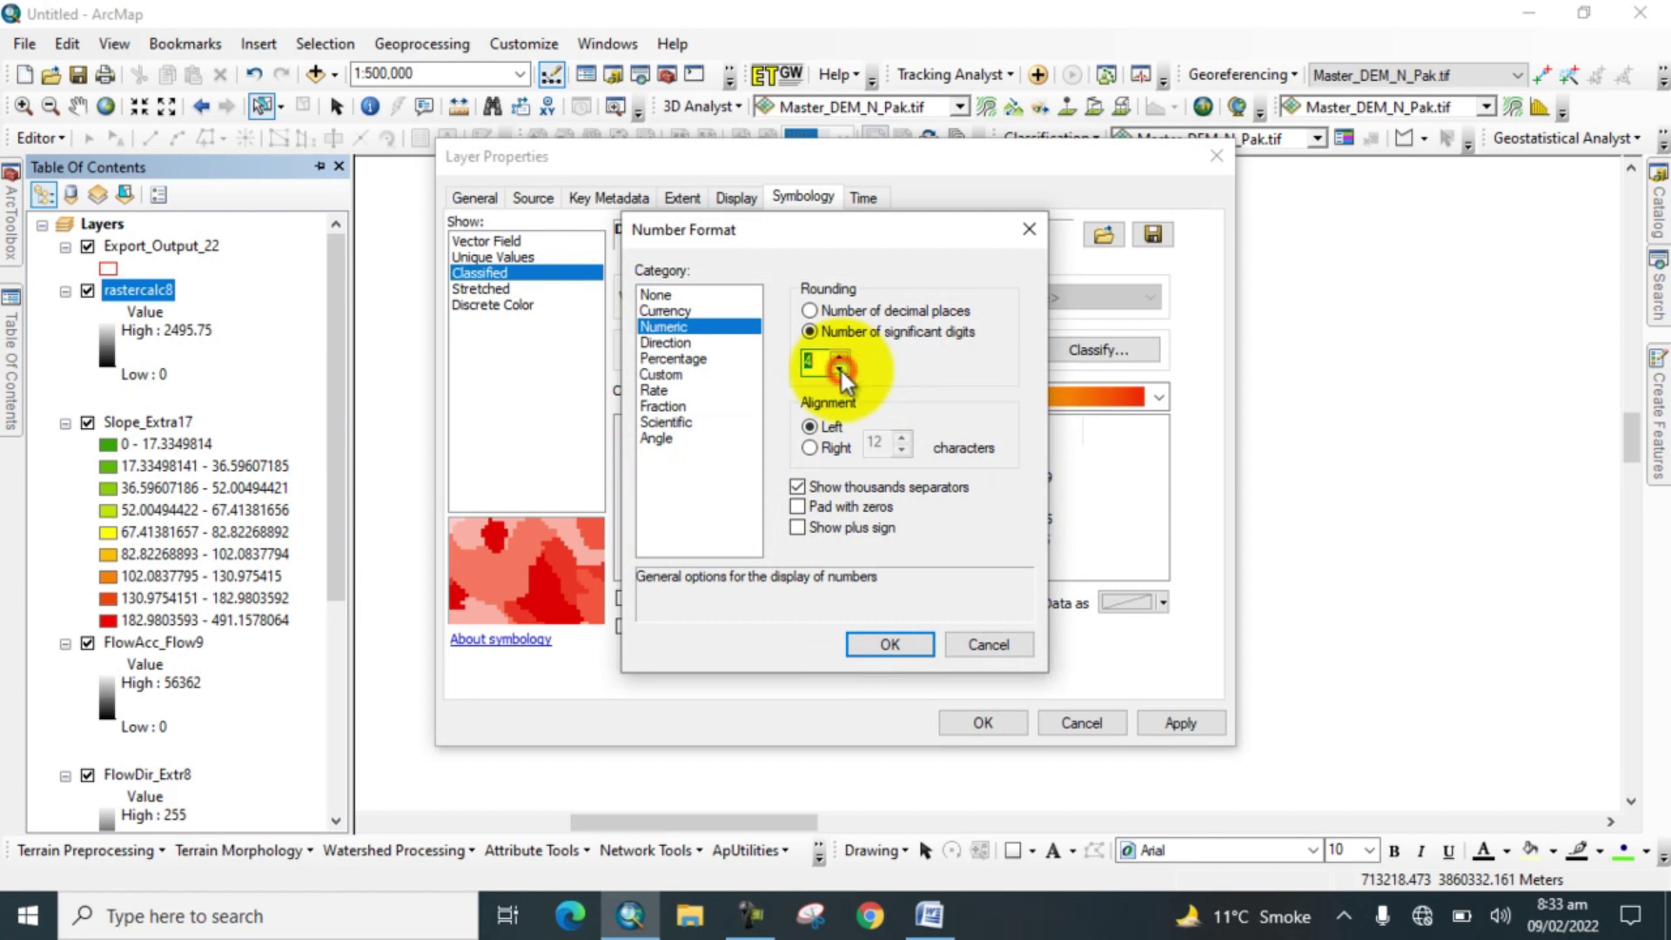
left_click(841, 369)
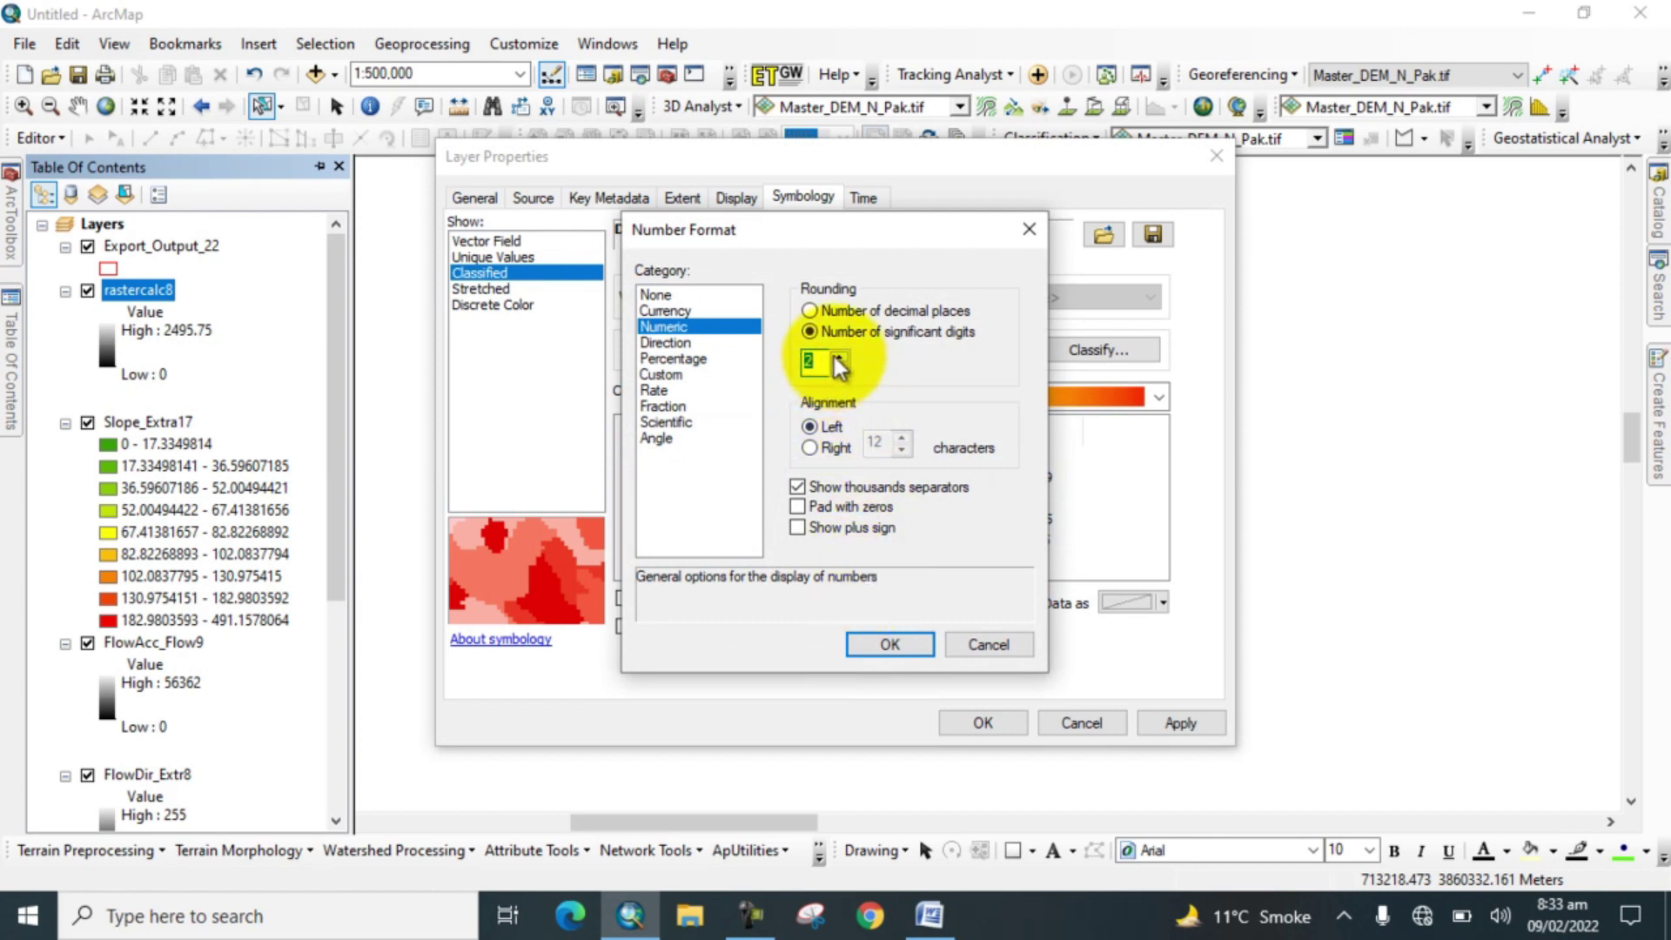
left_click(889, 644)
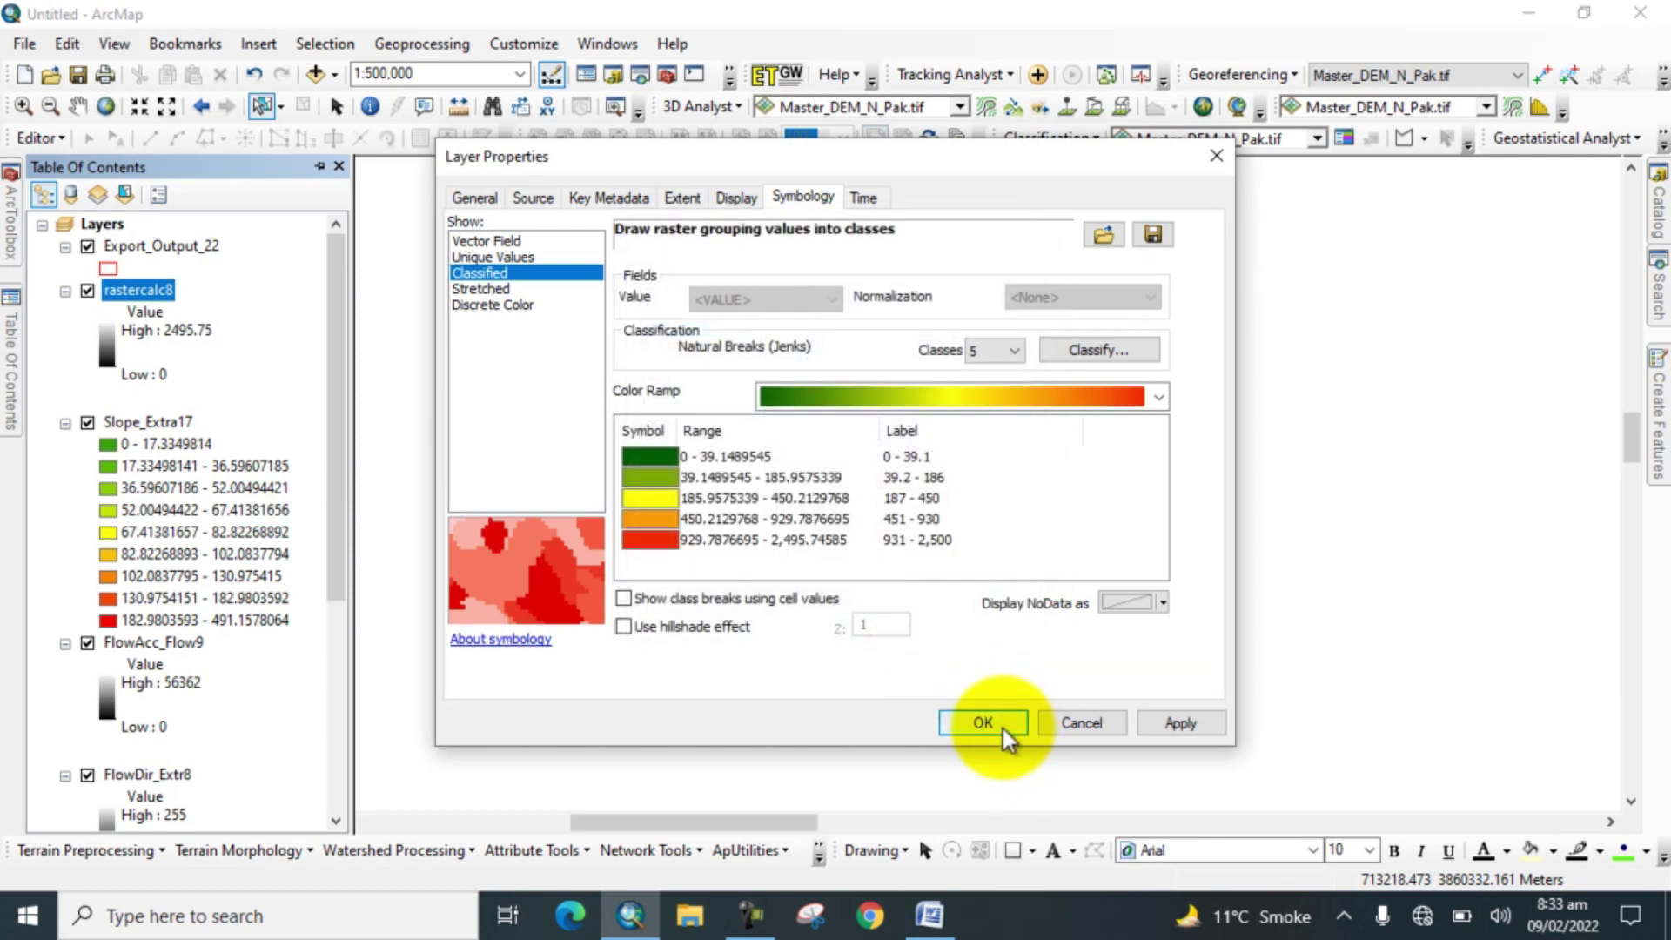
left_click(983, 723)
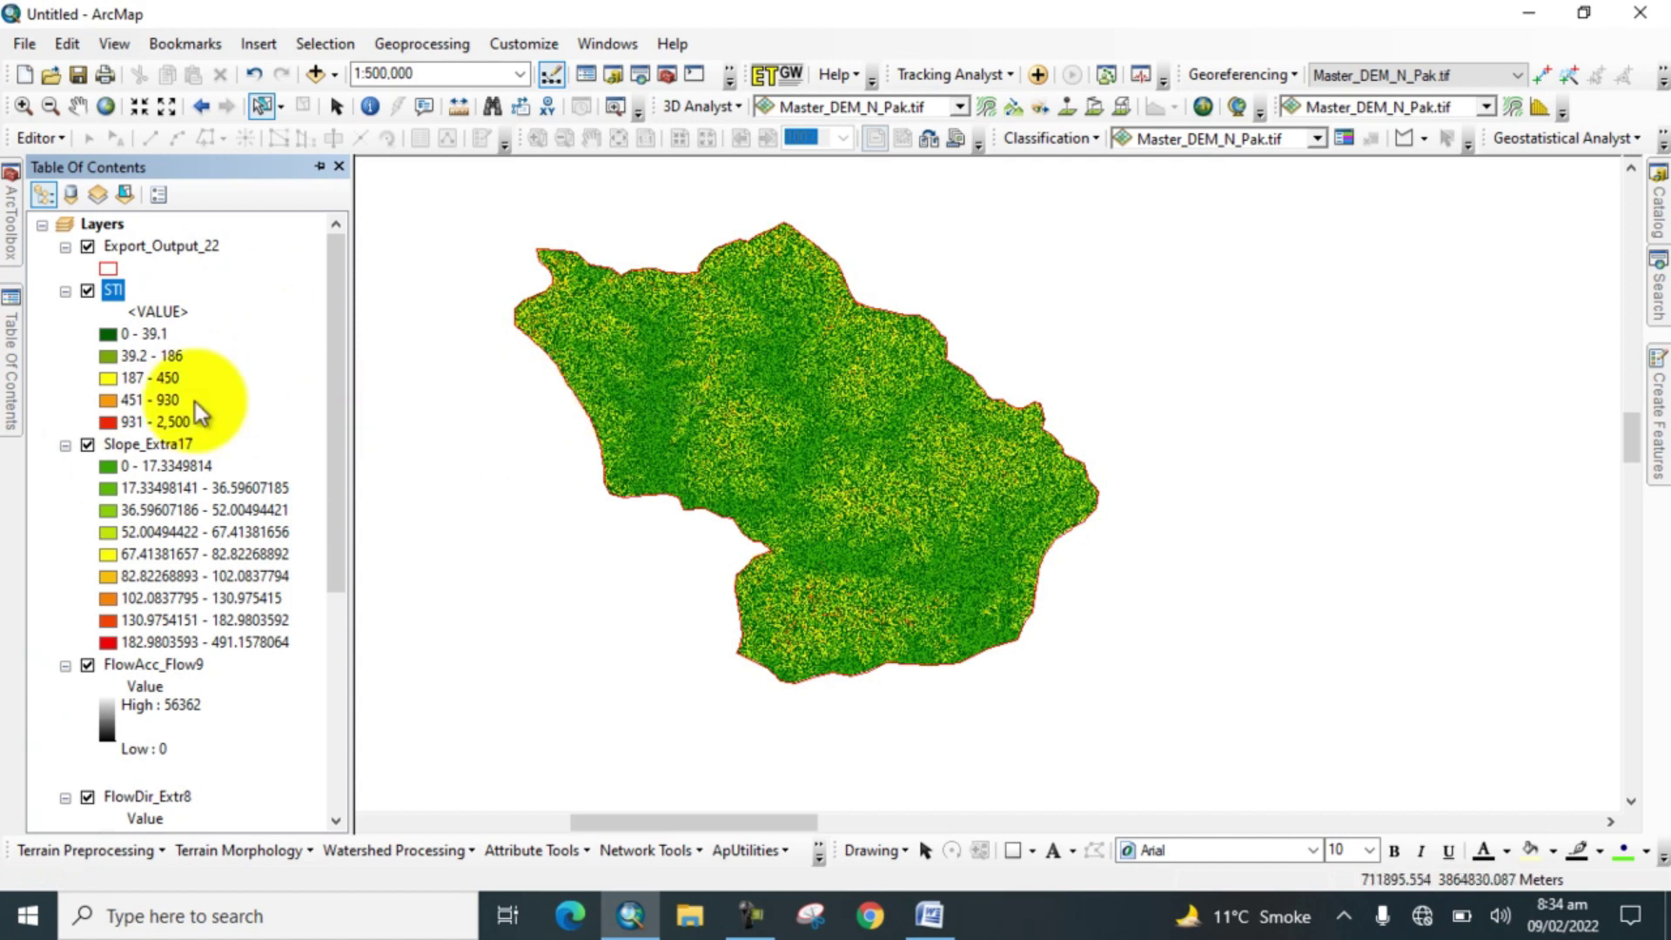
- Turn off the Slope_Extra17, FlowAcc_Flow9 and FlowDir_Extr8 layers
left_click(87, 445)
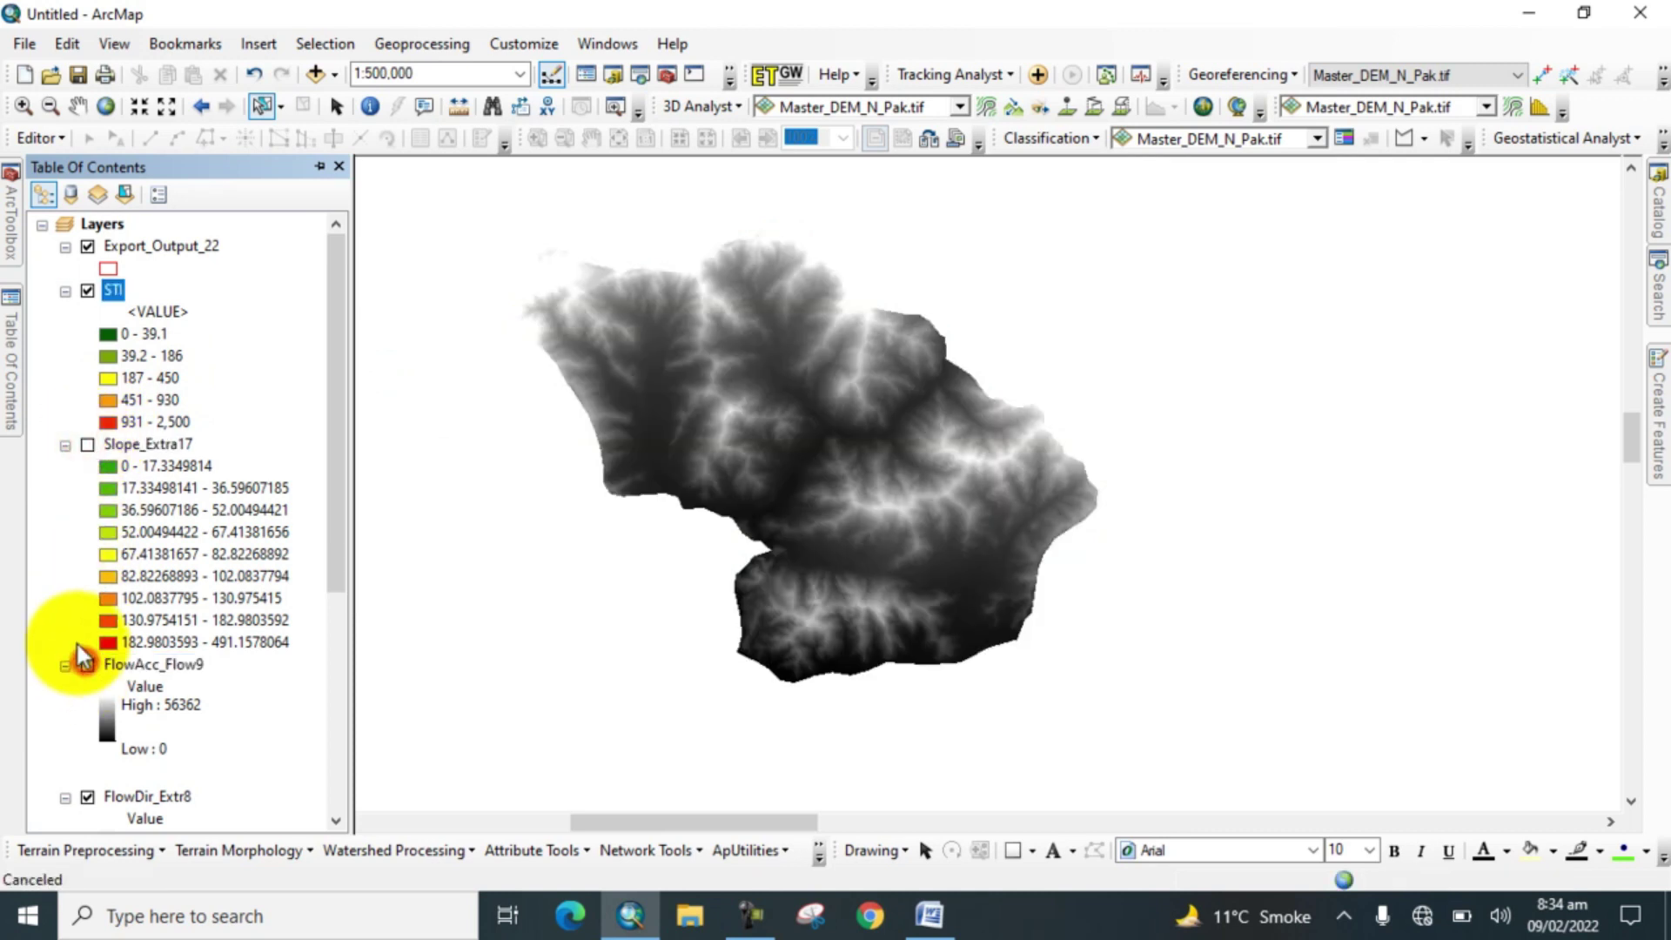
left_click(87, 665)
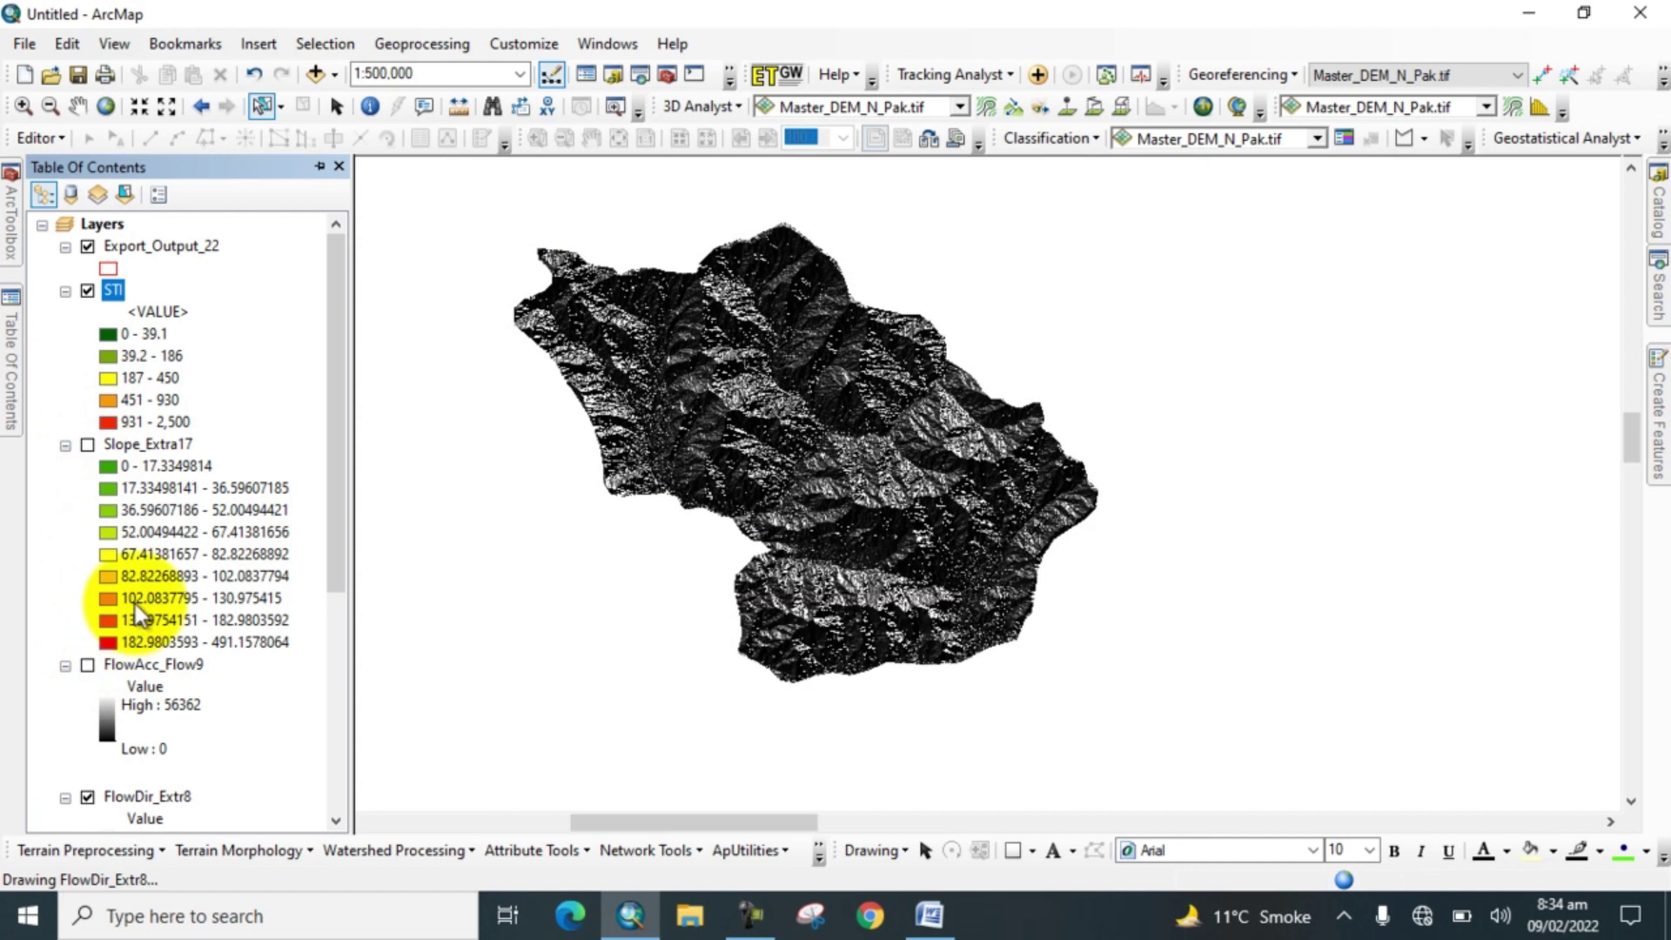
scroll(201, 602, "down", 4)
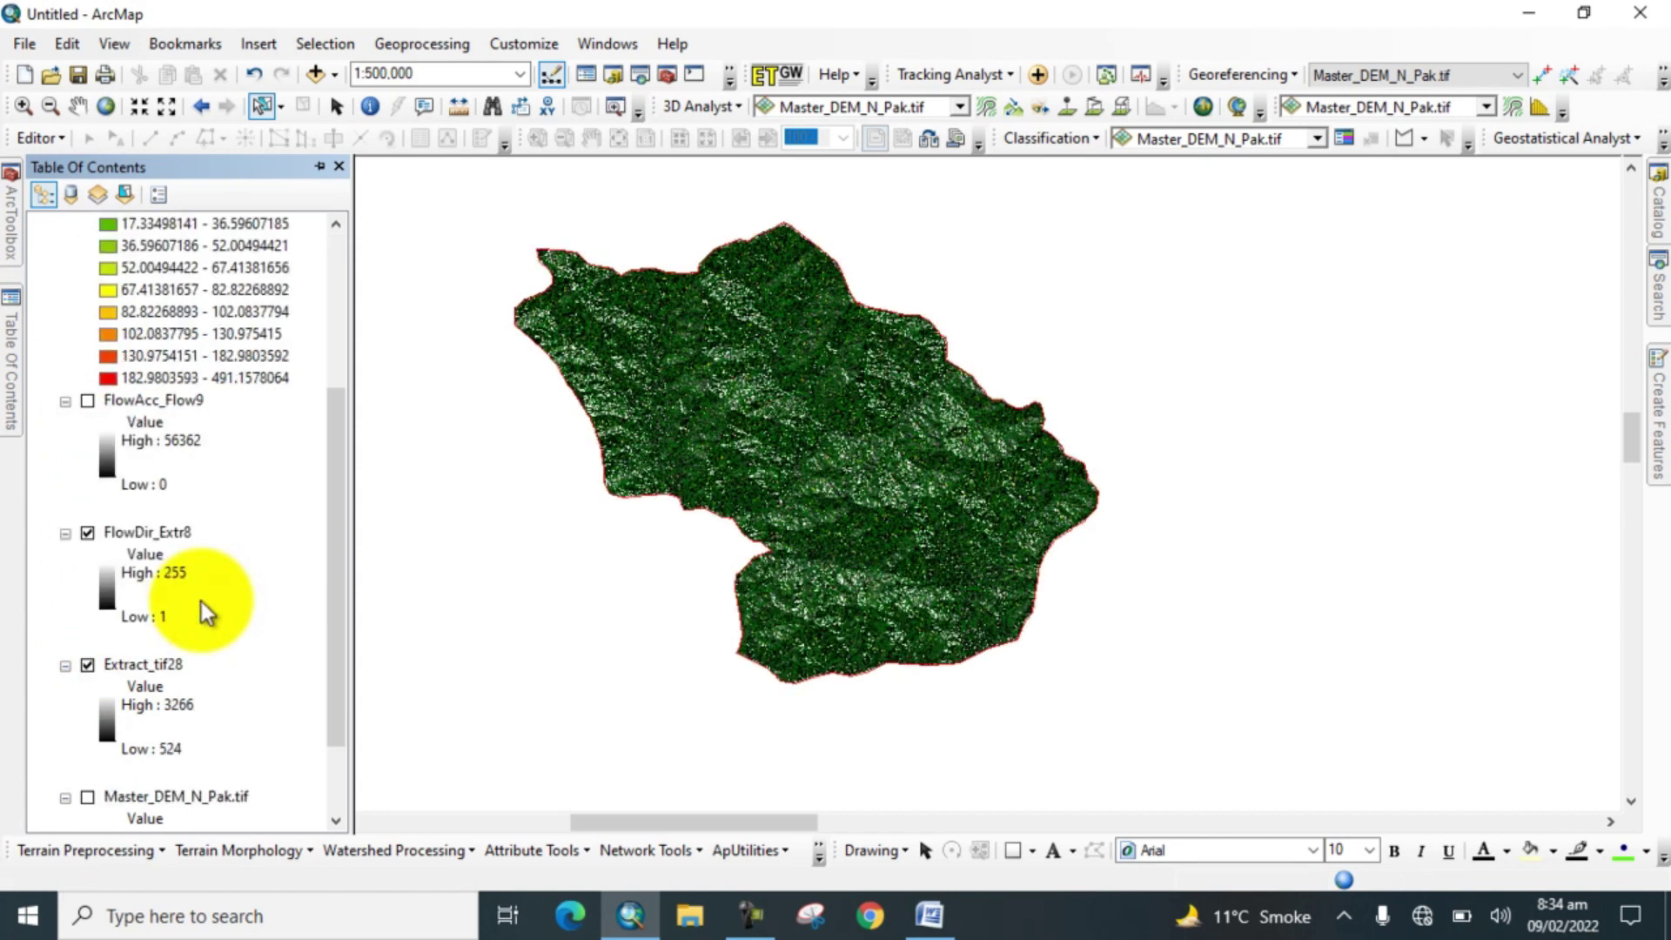
left_click(87, 532)
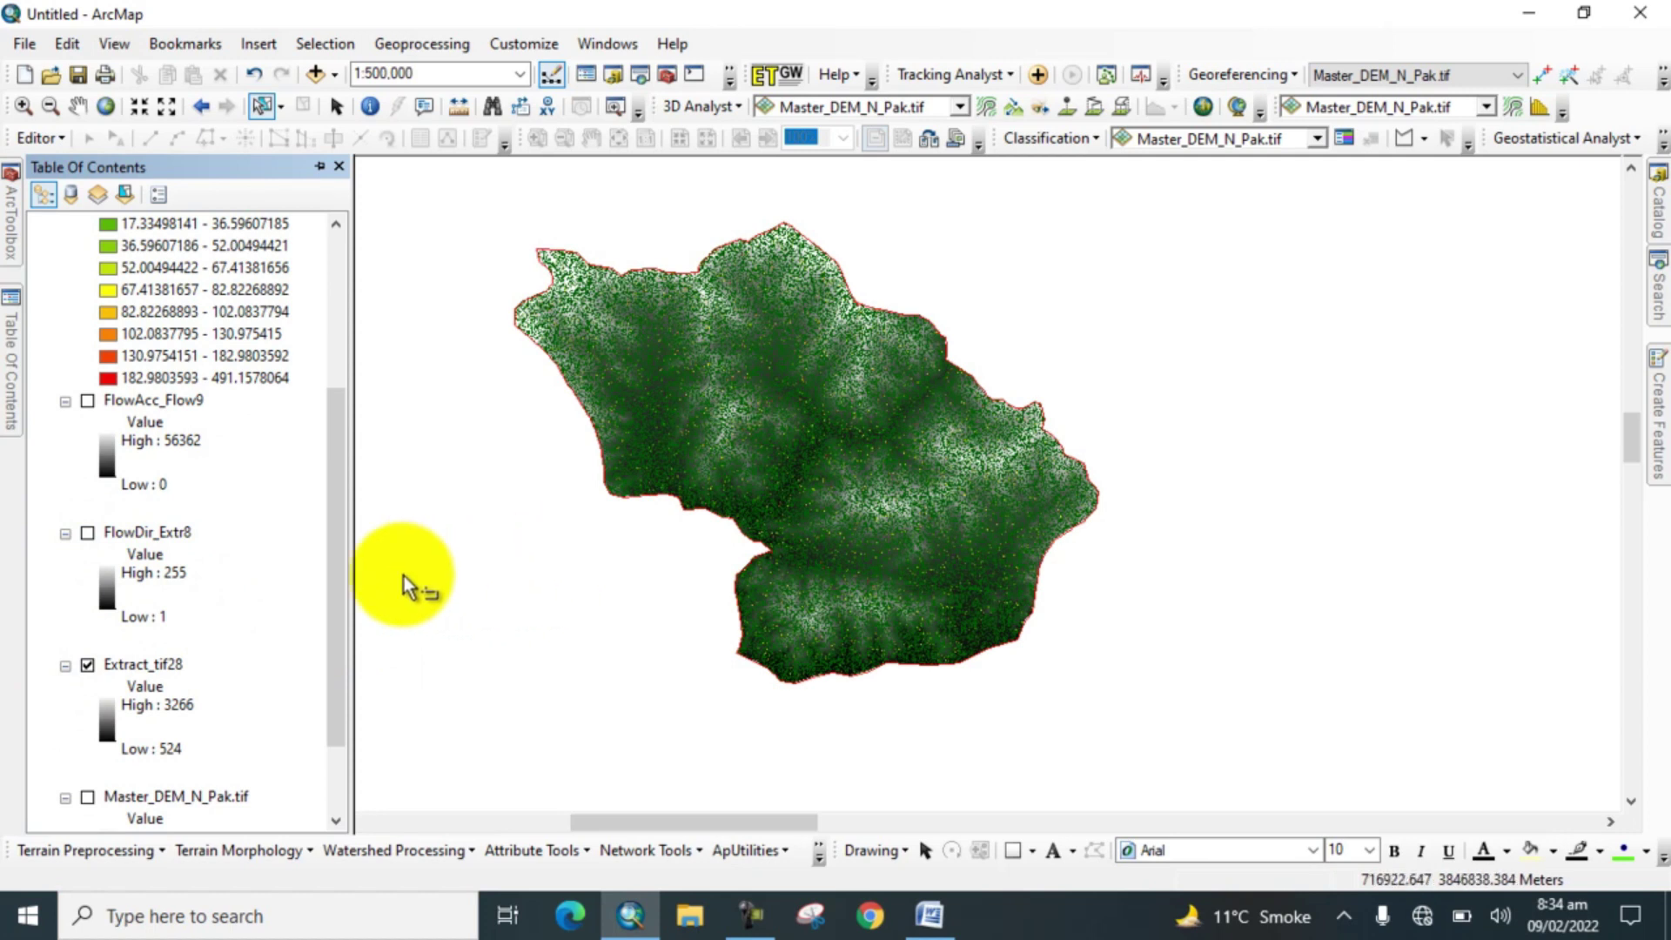
scroll(222, 414, "up", 1)
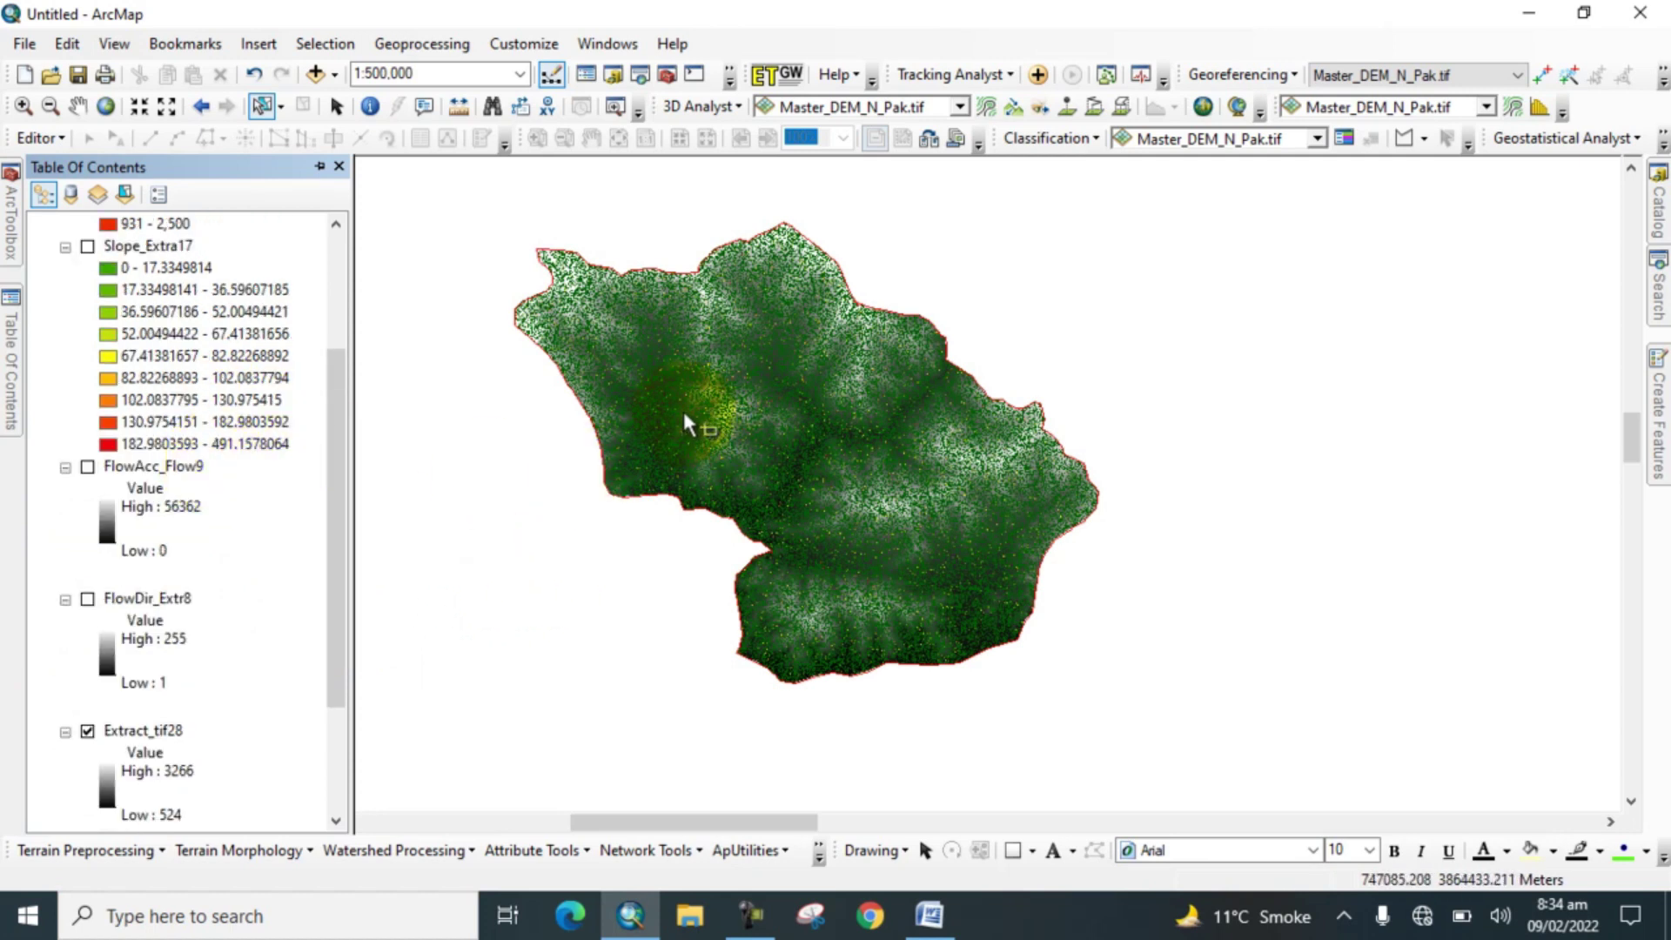
scroll(682, 411, "up", 2)
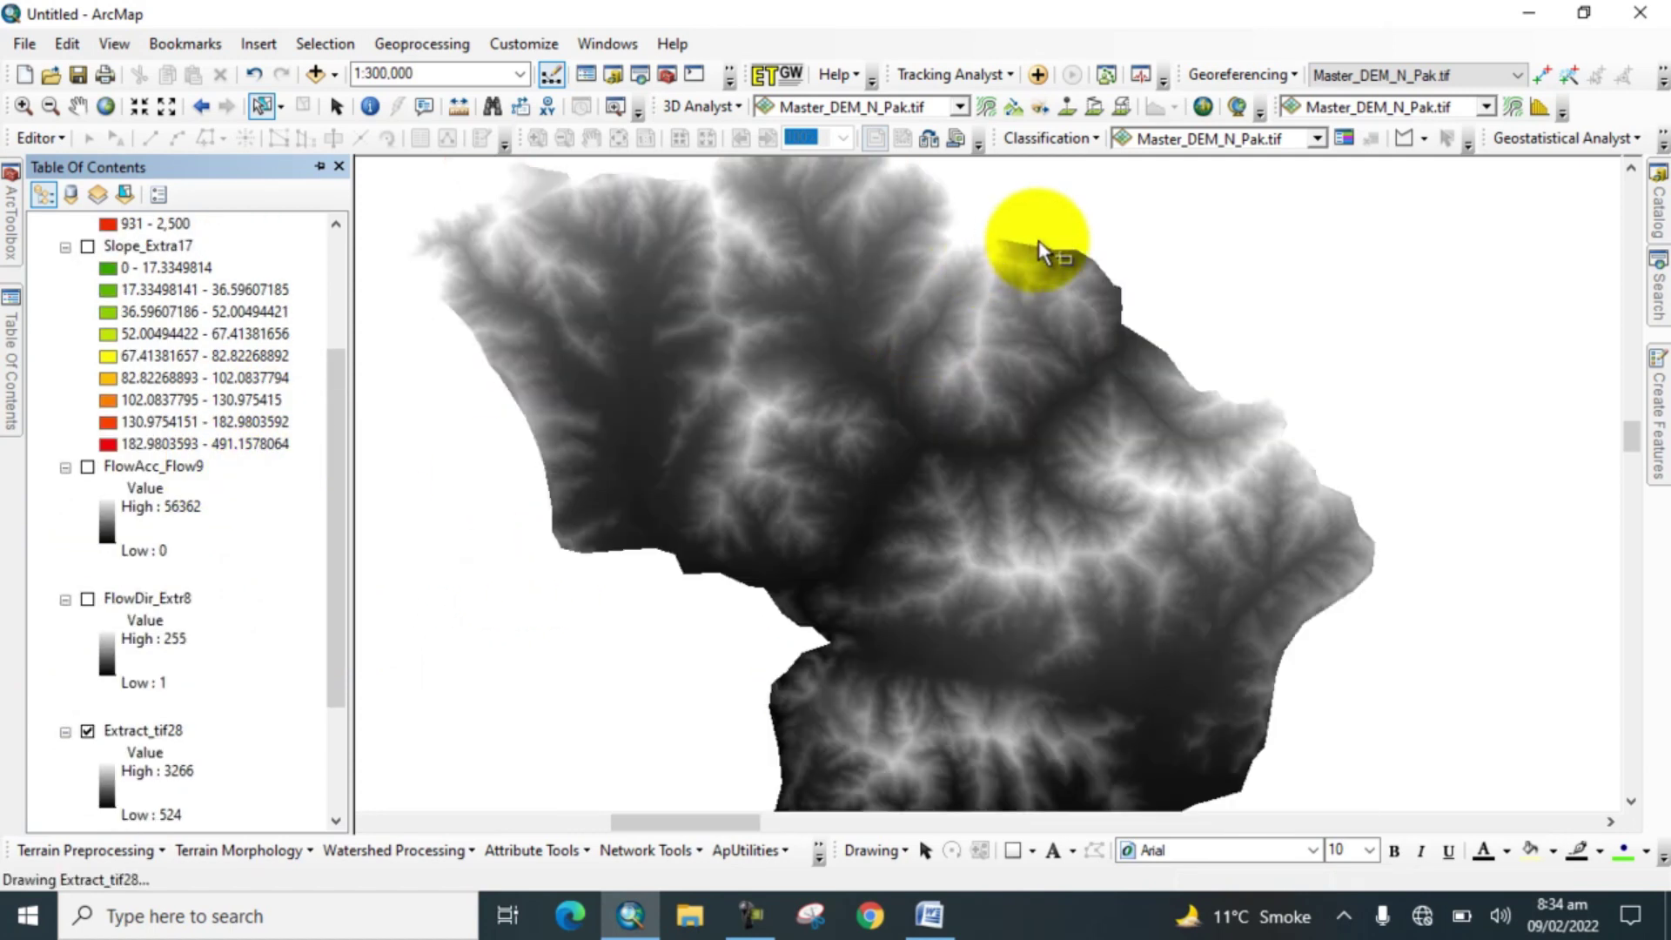
scroll(961, 253, "up", 1)
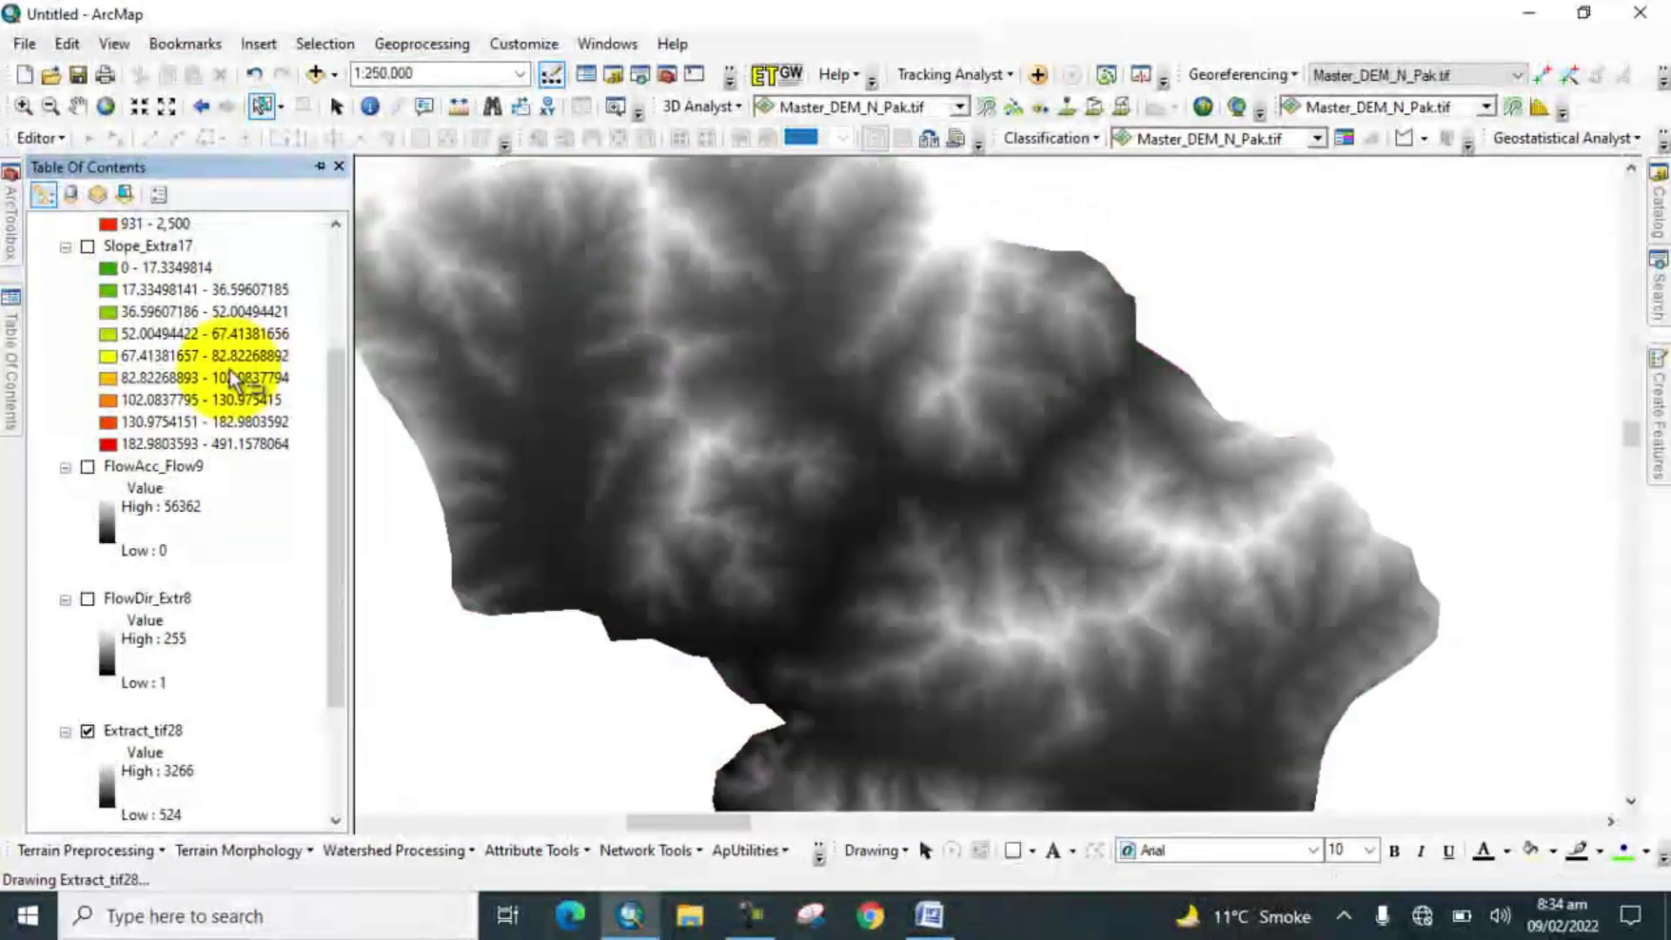
scroll(139, 369, "up", 3)
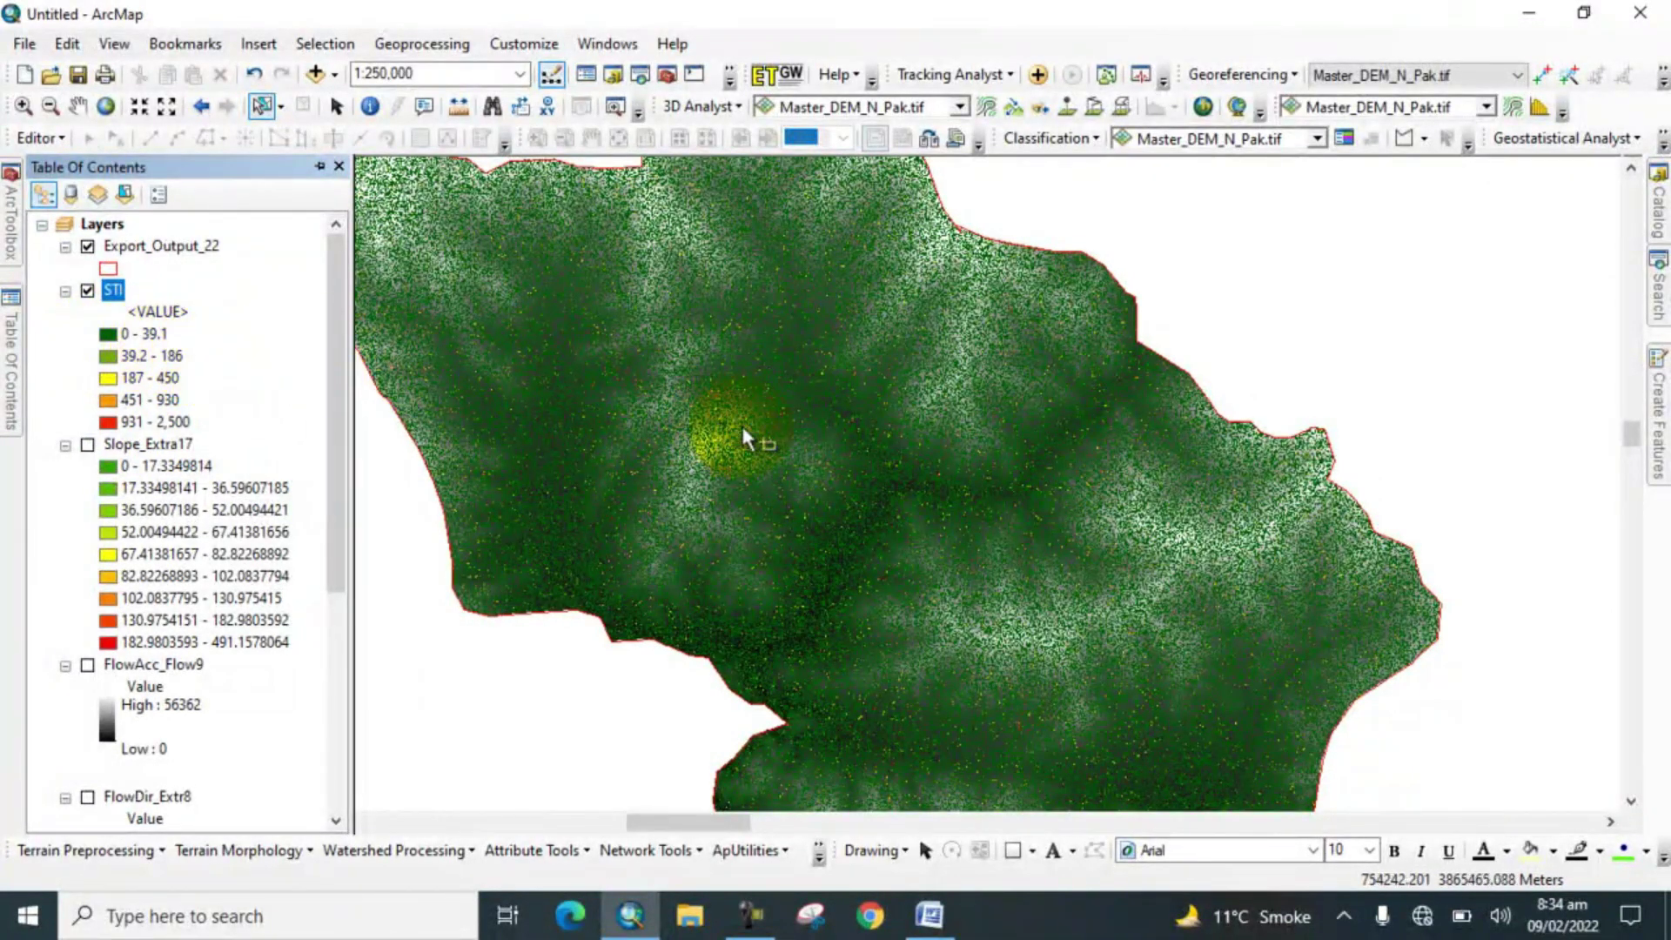
scroll(825, 380, "up", 1)
scroll(822, 363, "up", 1)
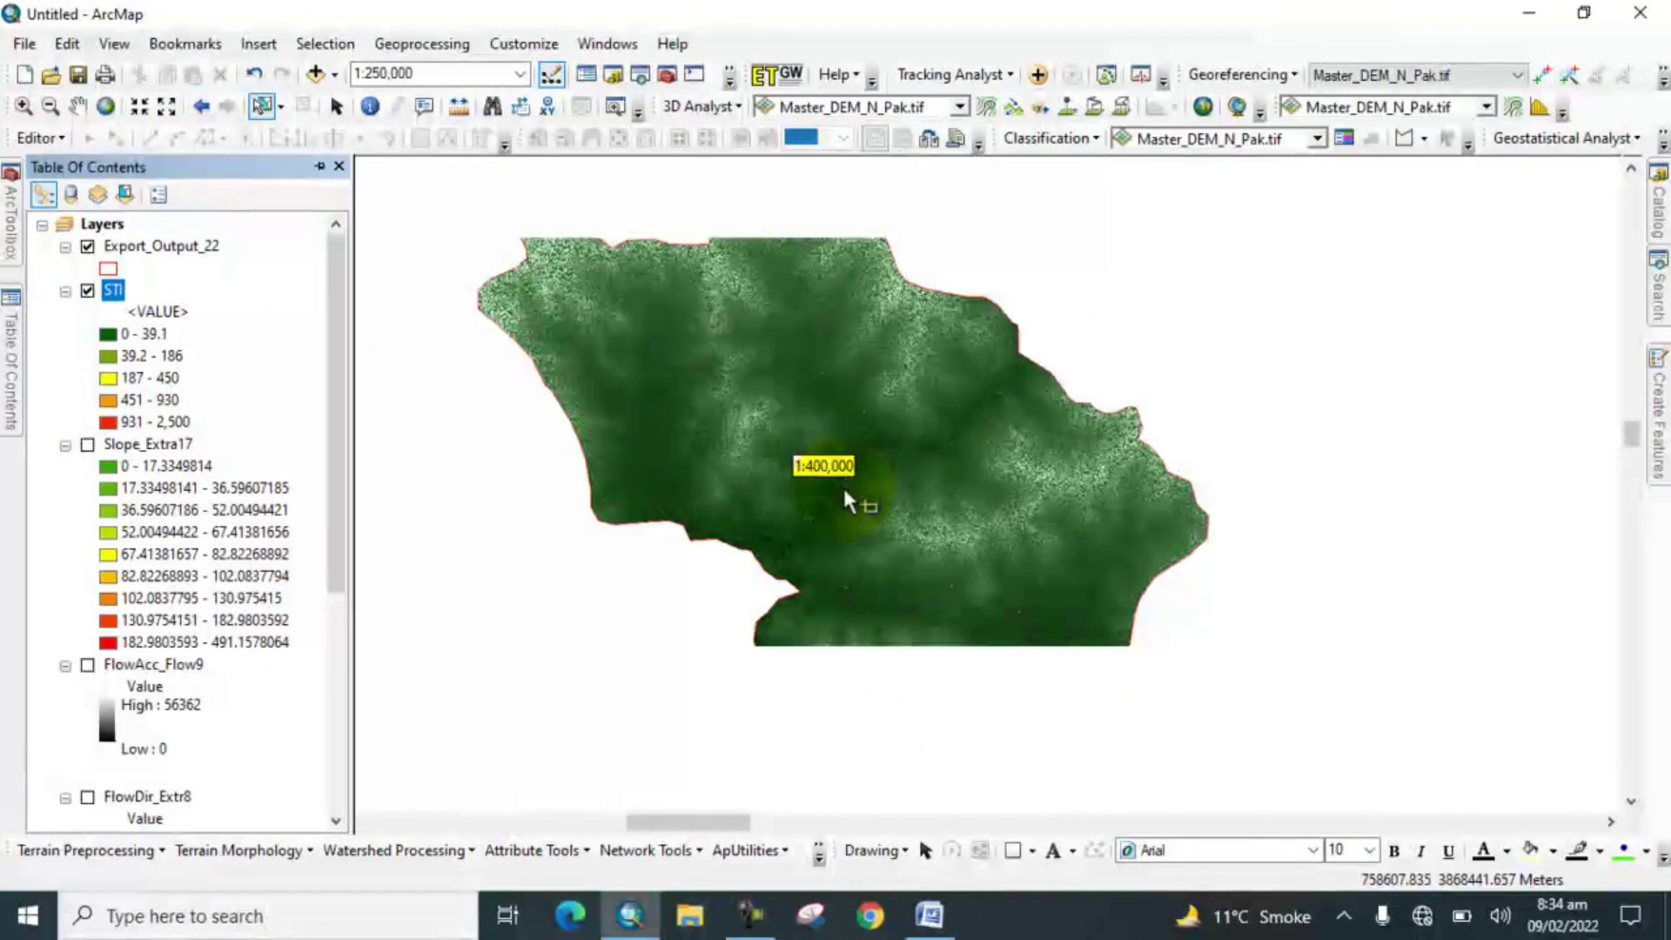
scroll(850, 509, "down", 2)
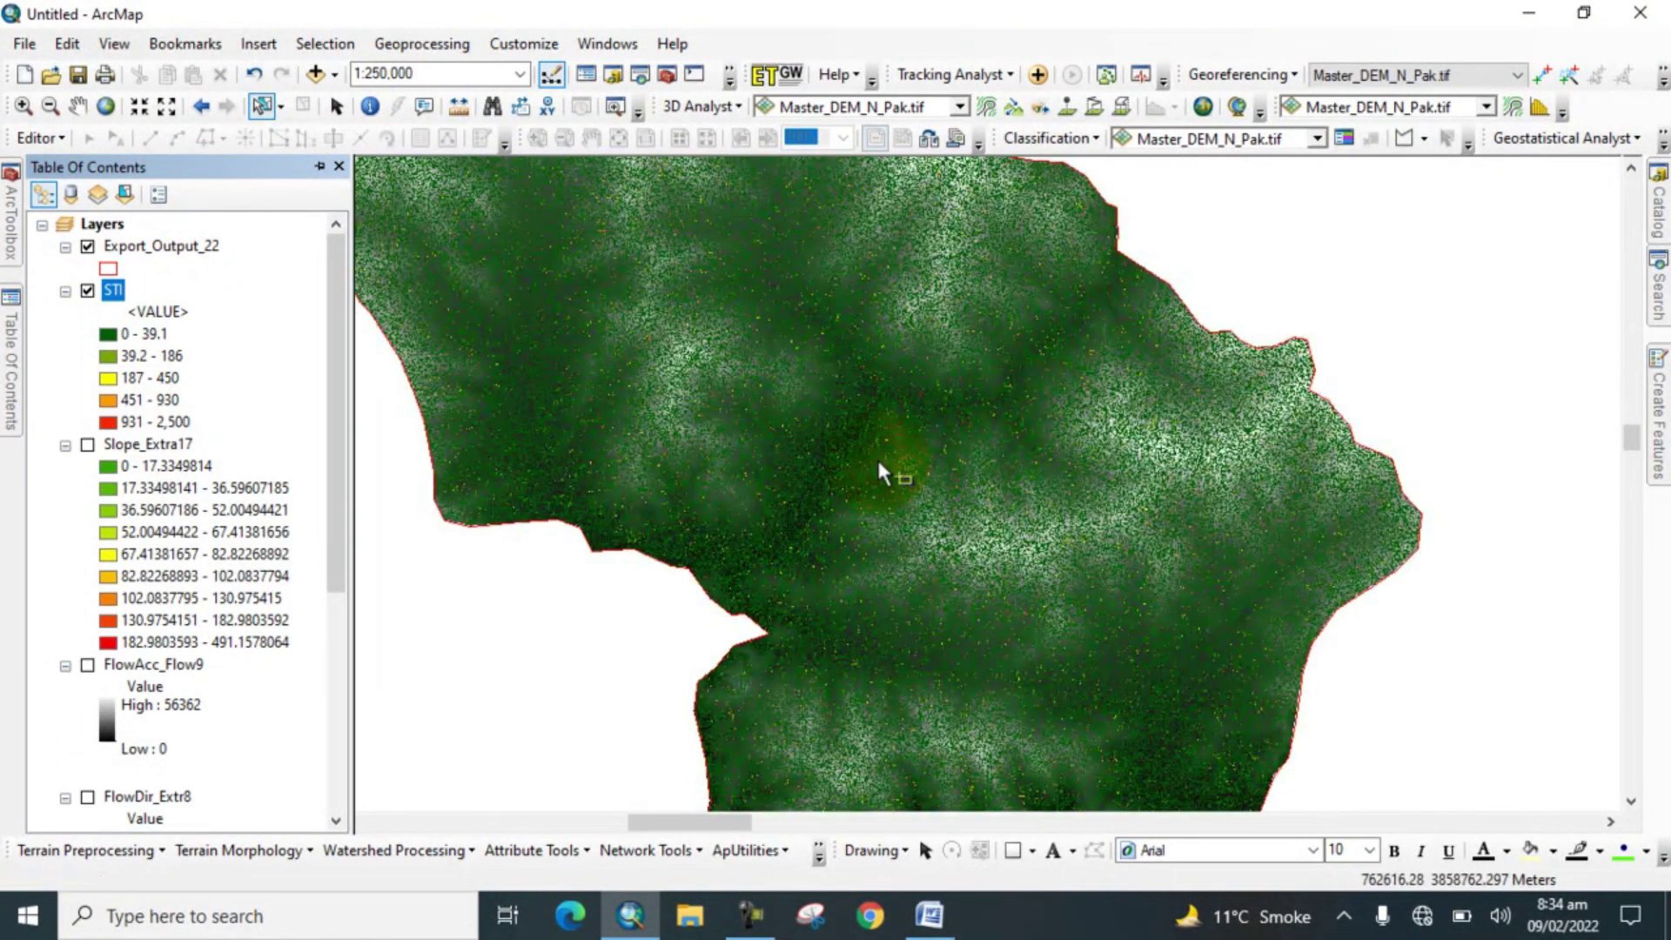
scroll(879, 474, "down", 2)
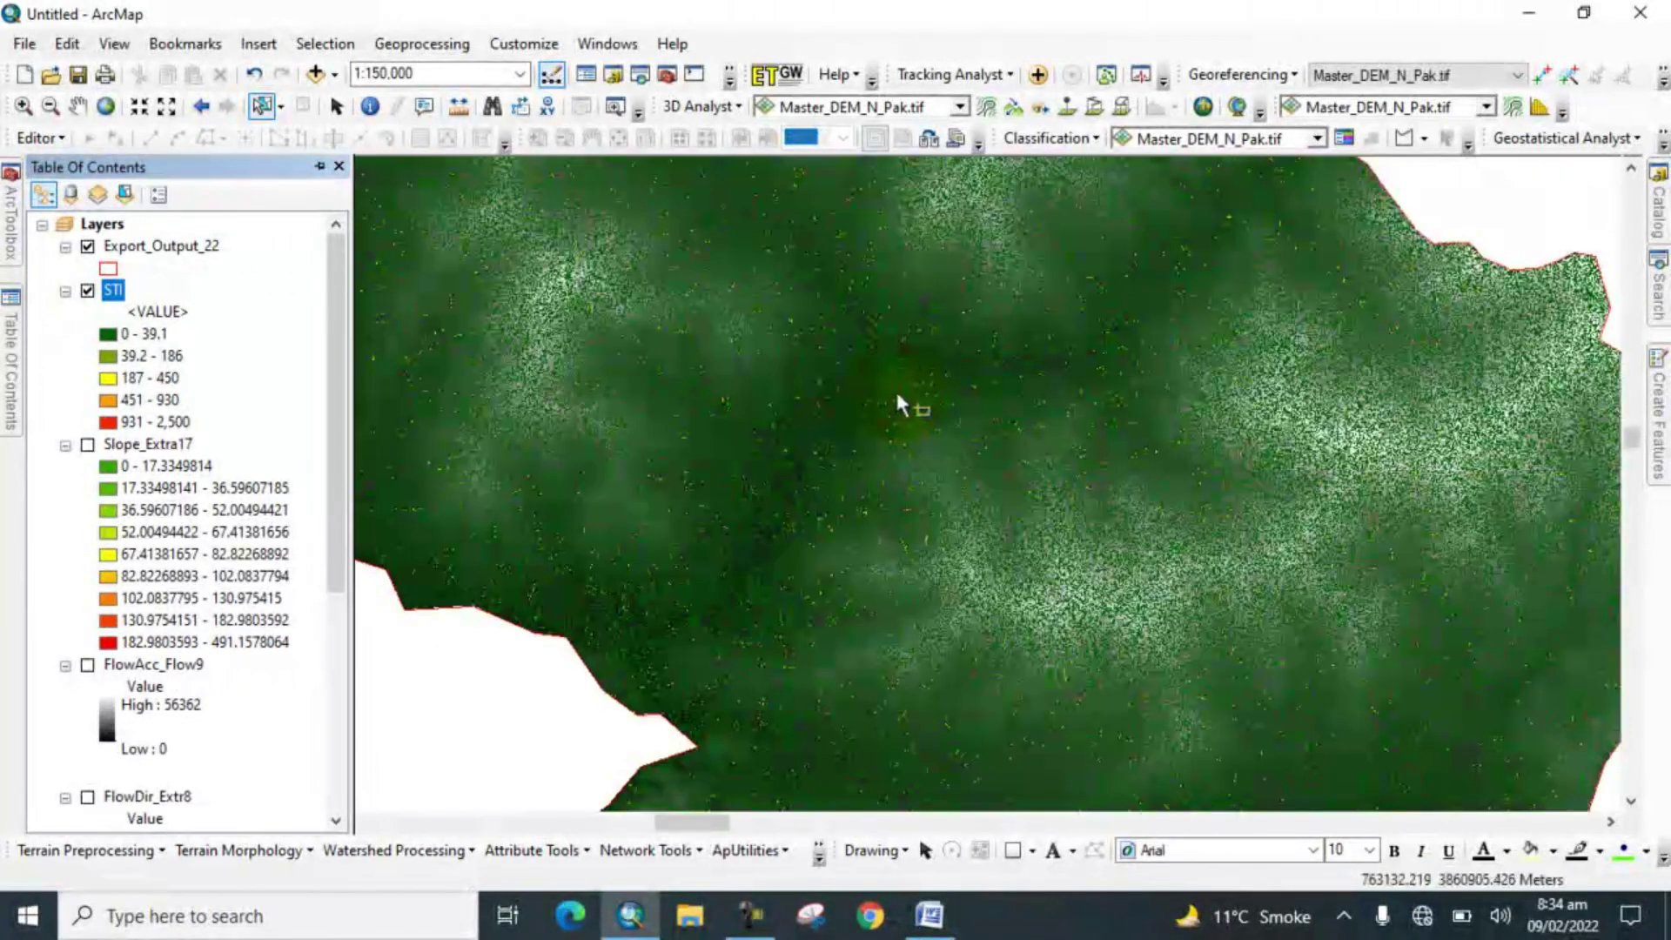
scroll(895, 388, "up", 1)
scroll(879, 388, "up", 1)
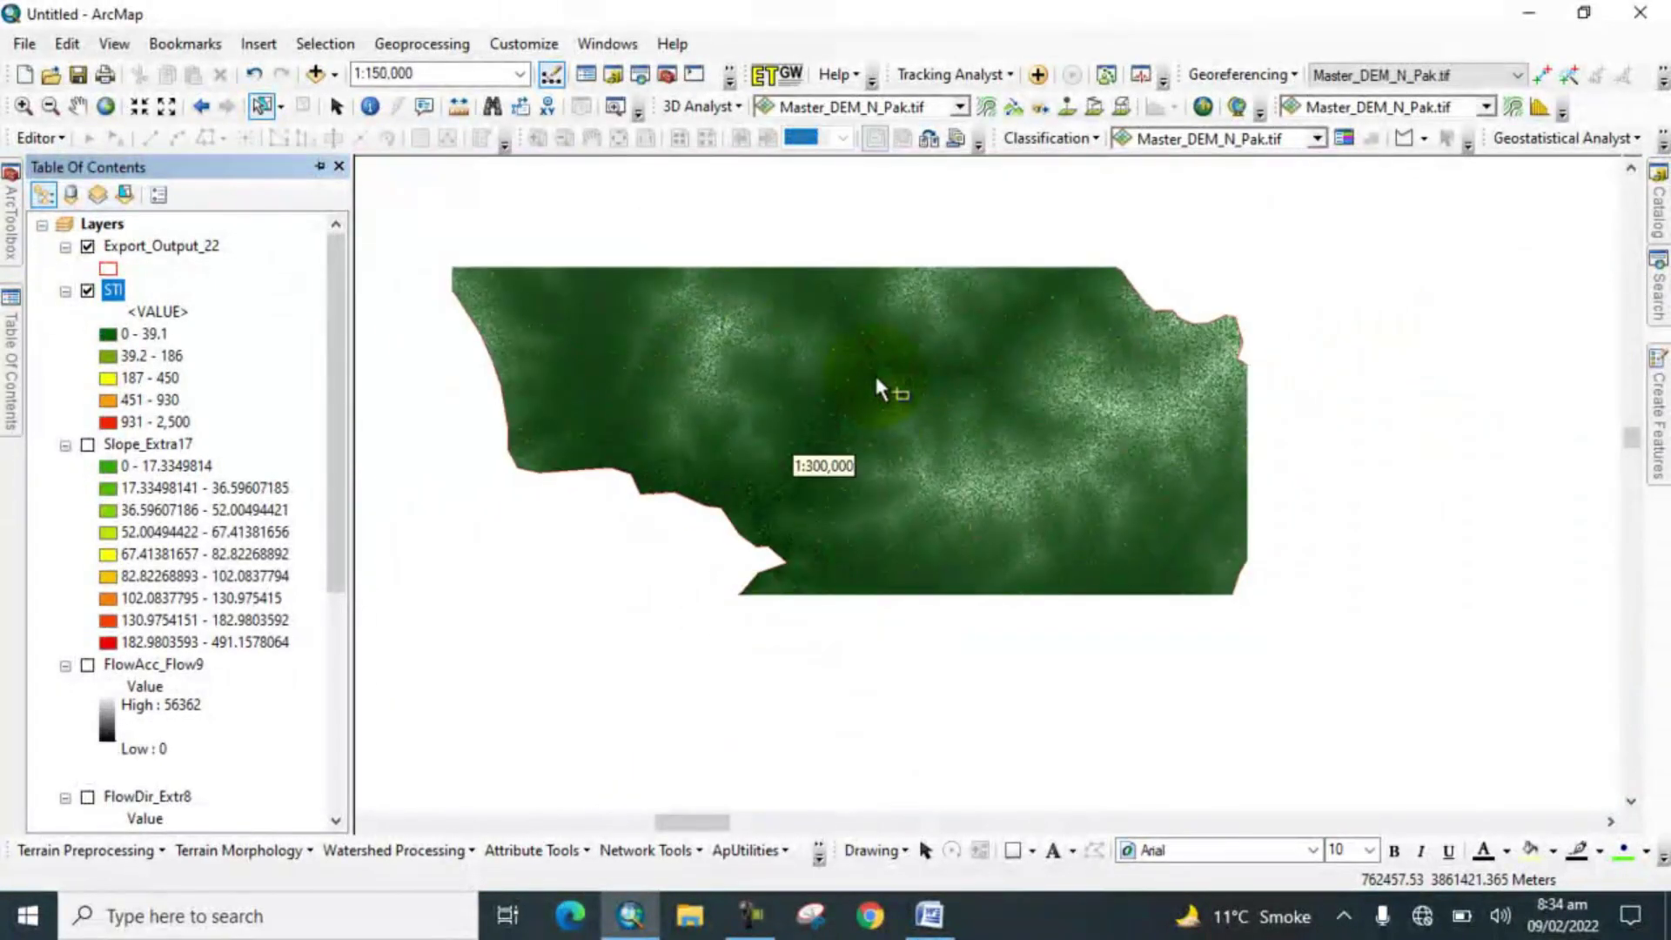